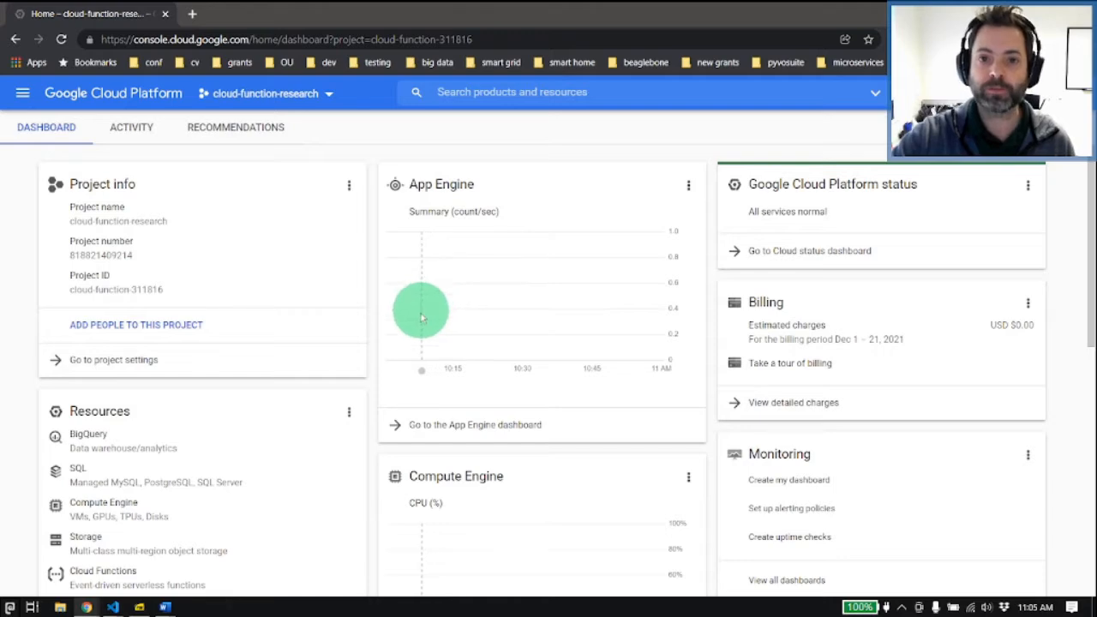
pyautogui.scroll(-2, 630, 337)
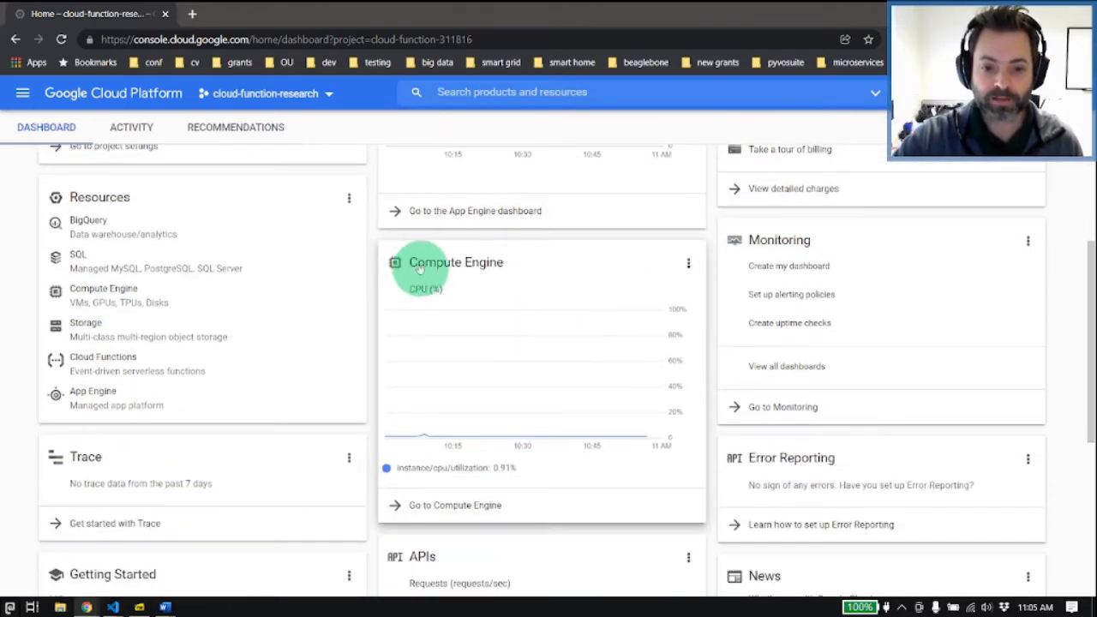
# Step: Search the console's products and resources for "compute"
pyautogui.scroll(3, 429, 283)
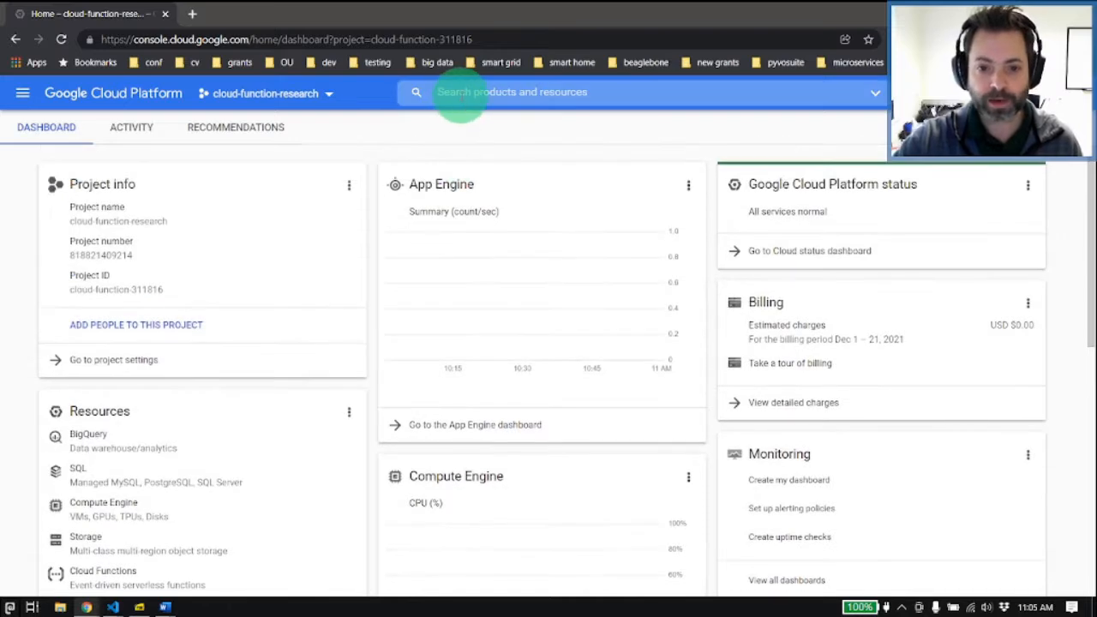
pyautogui.scroll(-2, 493, 433)
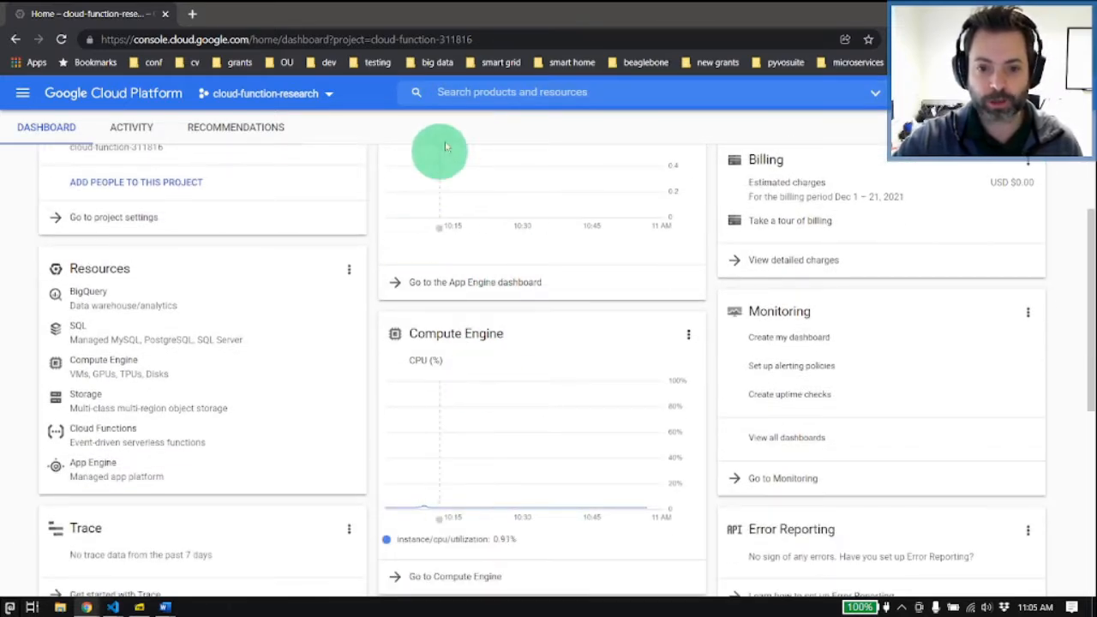
pyautogui.click(478, 91)
pyautogui.write('compute')
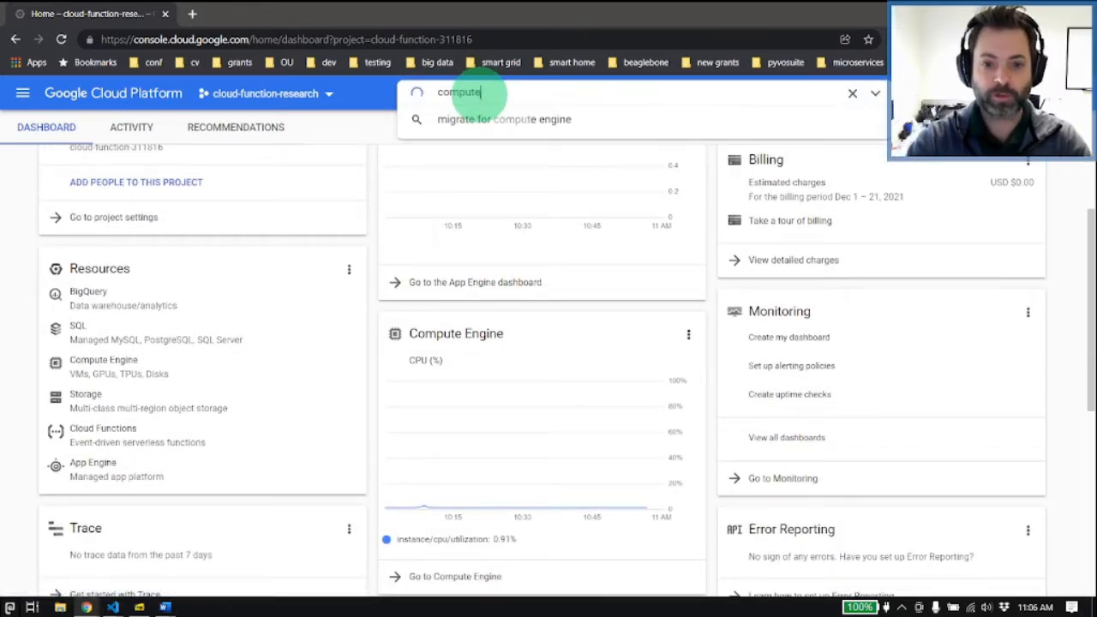
# Step: Open the Compute Engine VM instances page and start creating a new instance
pyautogui.click(22, 93)
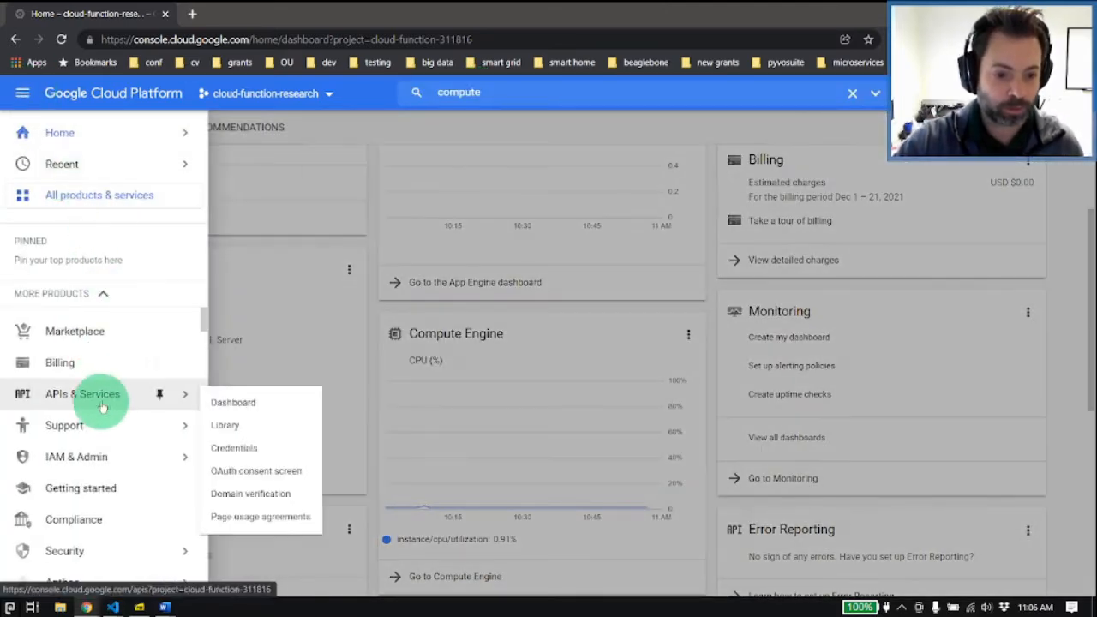
pyautogui.scroll(-3, 98, 452)
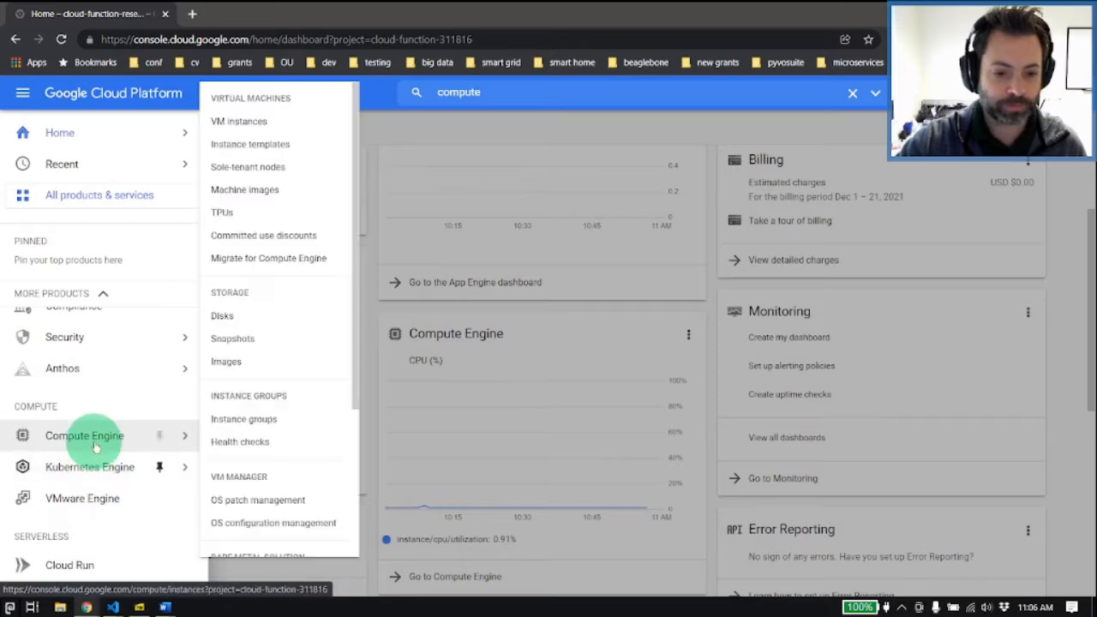
pyautogui.click(157, 436)
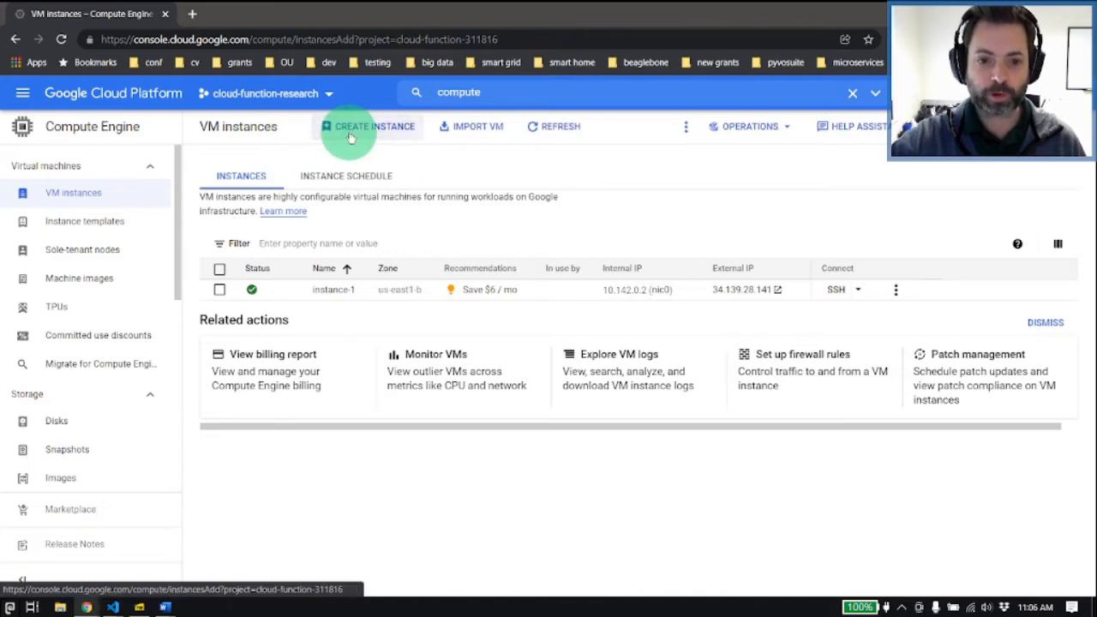
pyautogui.click(350, 138)
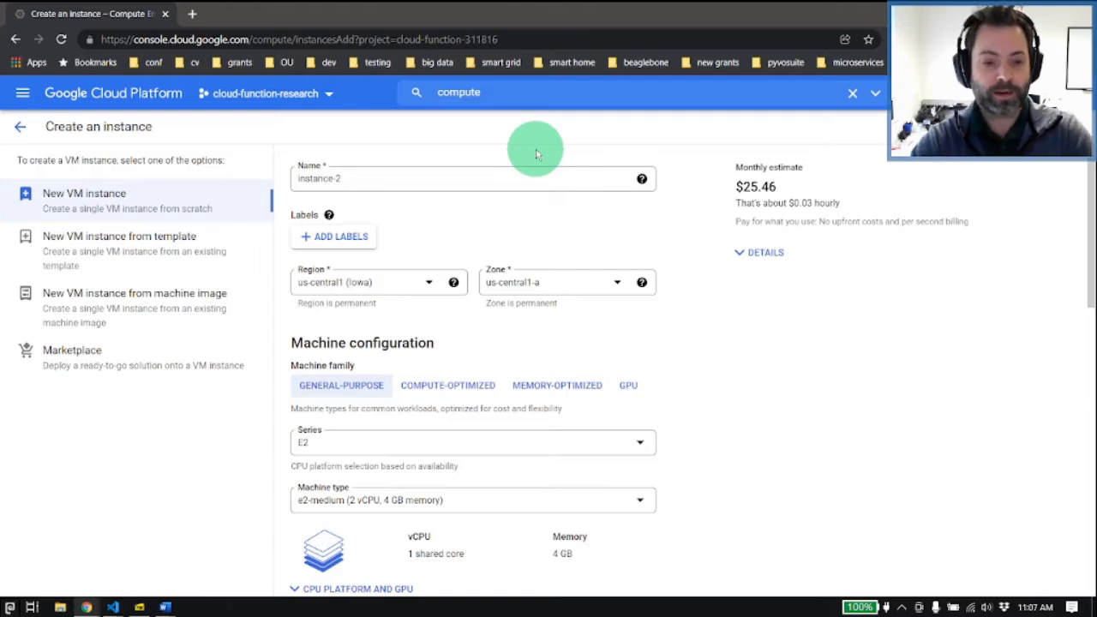
# Step: Open the free tier page at cloud.google.com/free in a new browser tab
pyautogui.hotkey('ctrl', 't')
pyautogui.write('cloud.google.com/')
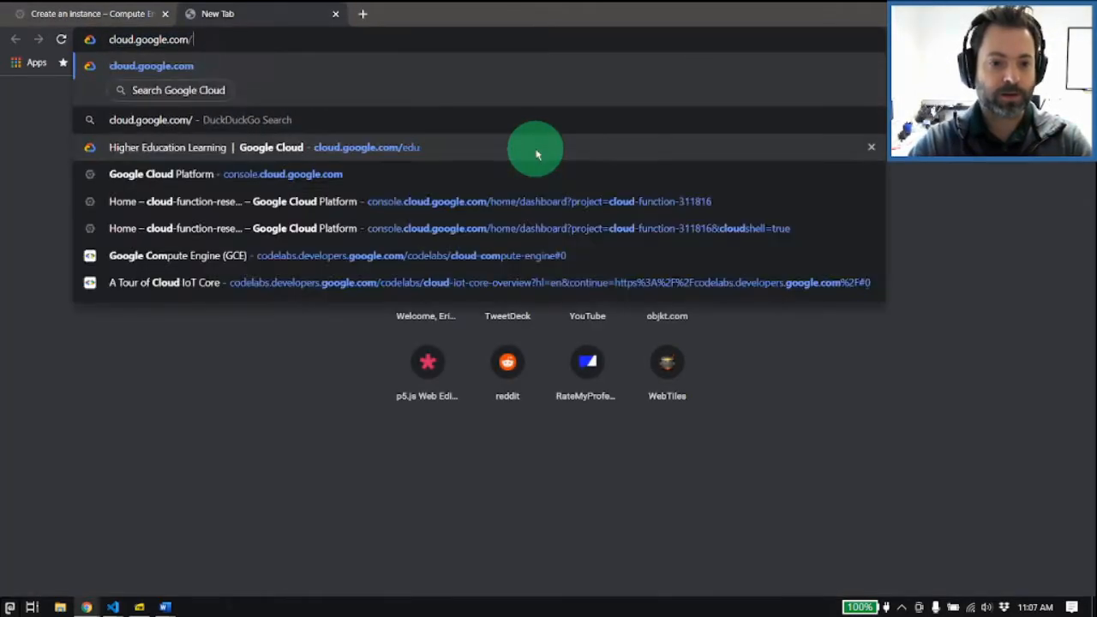
pyautogui.write('free')
pyautogui.press('Return')
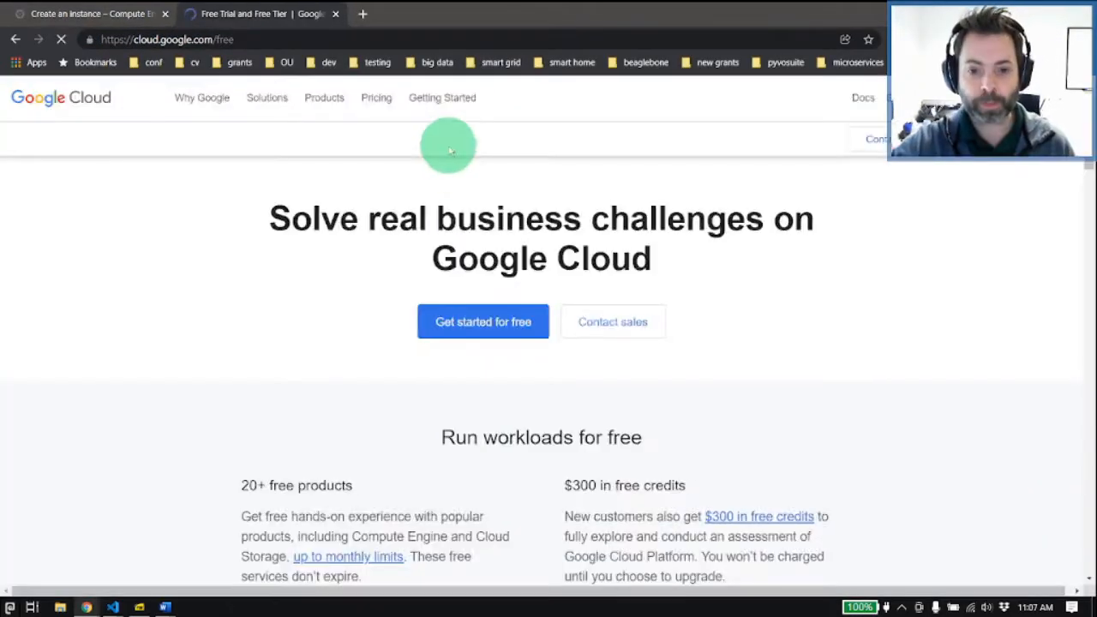
# Step: Open the detailed free-tier terms for Compute Engine from the Free Tier products list
pyautogui.scroll(-2, 480, 287)
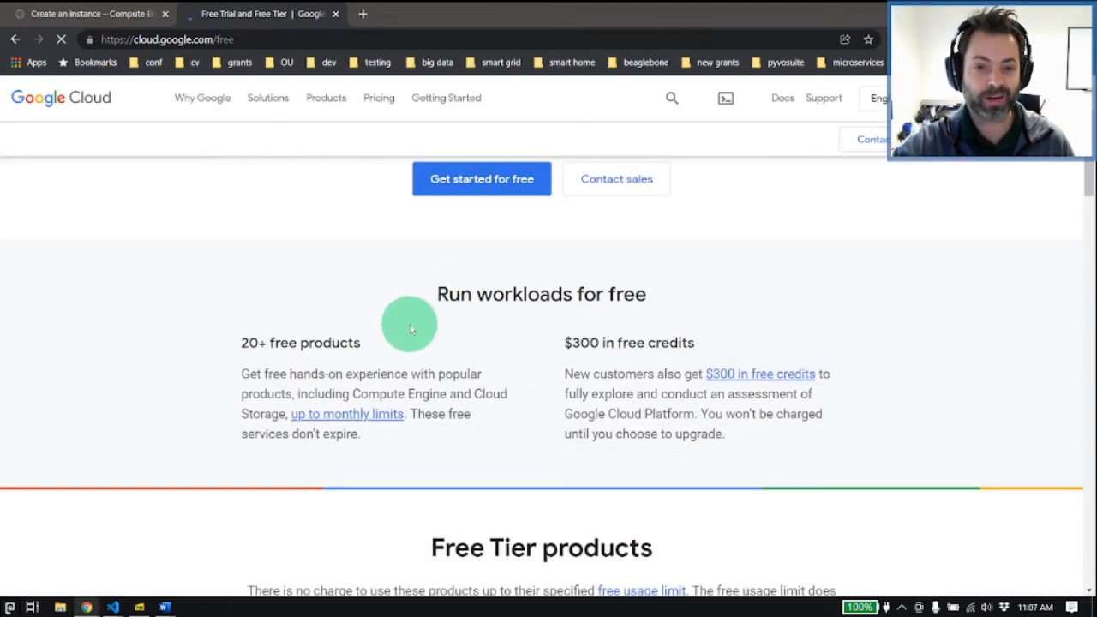
pyautogui.scroll(-3, 403, 334)
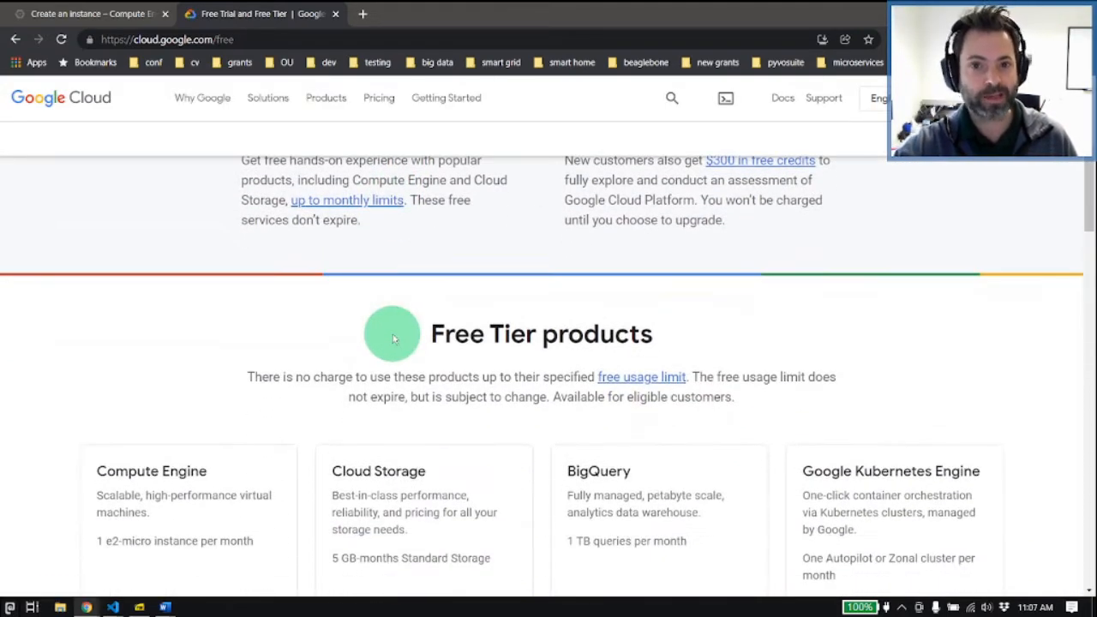
pyautogui.scroll(-2, 377, 334)
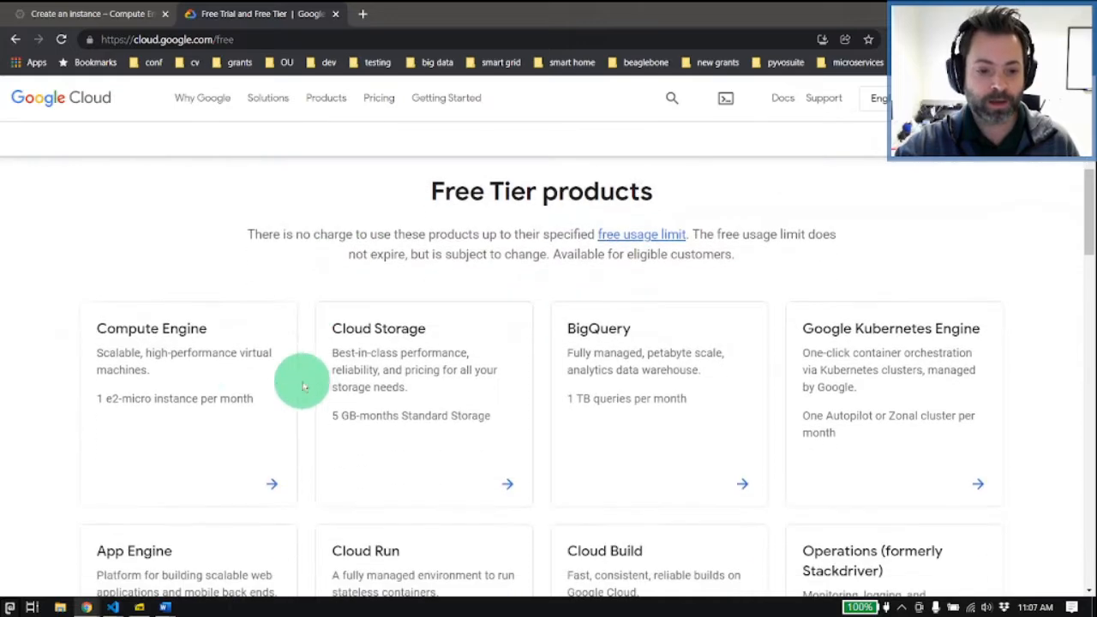
pyautogui.click(237, 456)
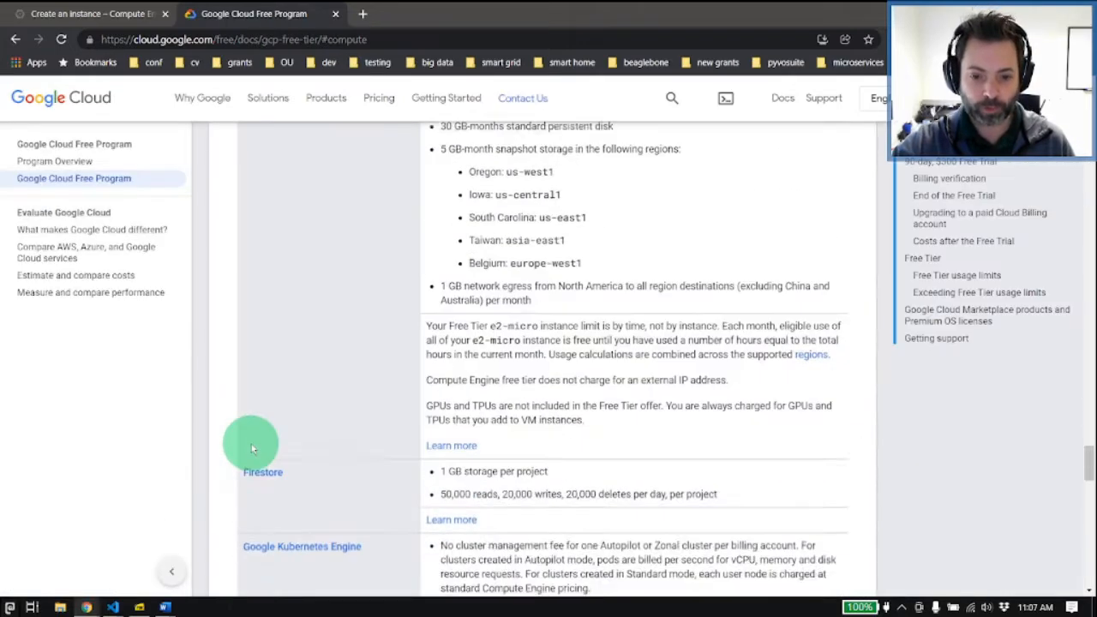
# Step: Examine the Free Tier usage limits for Compute Engine, including the eligible VM type, US regions, persistent disk and network egress allowance
pyautogui.scroll(12, 383, 391)
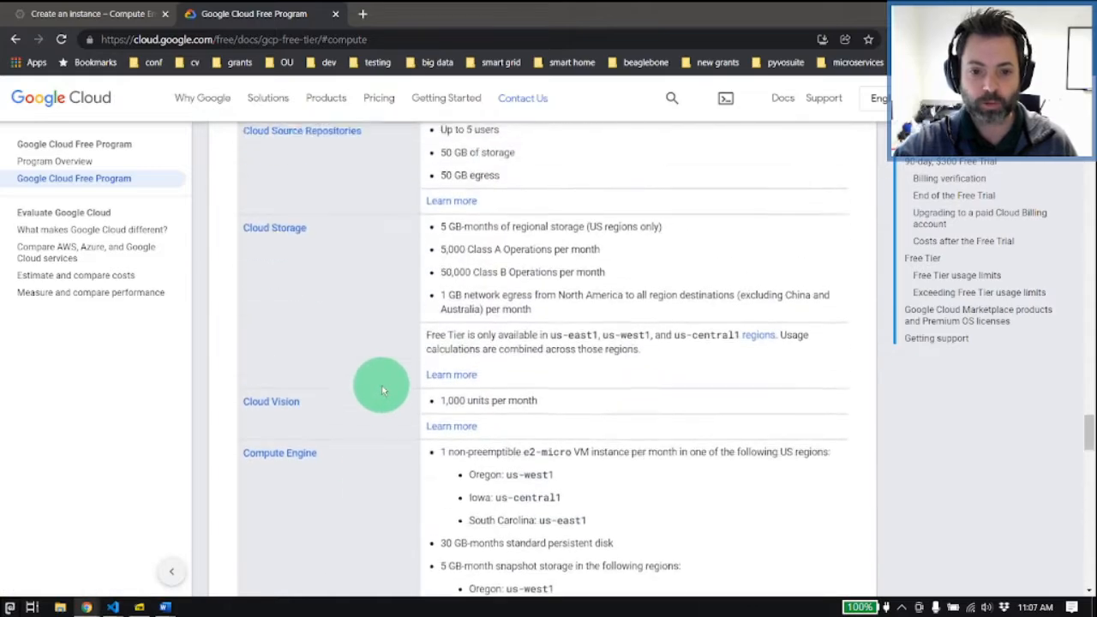
pyautogui.scroll(15, 383, 400)
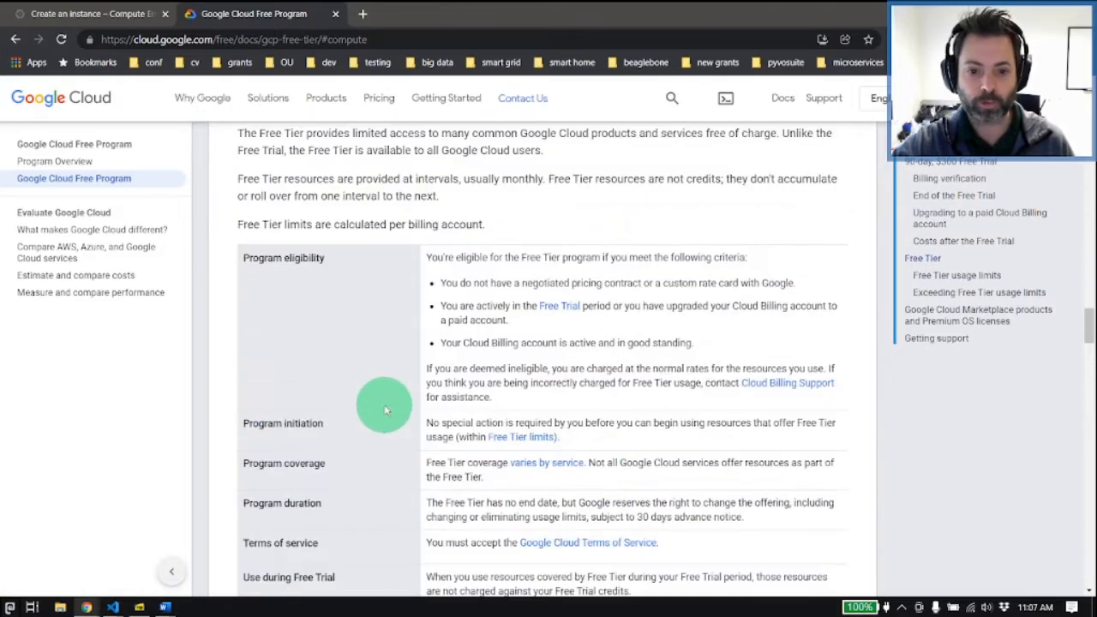
pyautogui.scroll(-10, 384, 417)
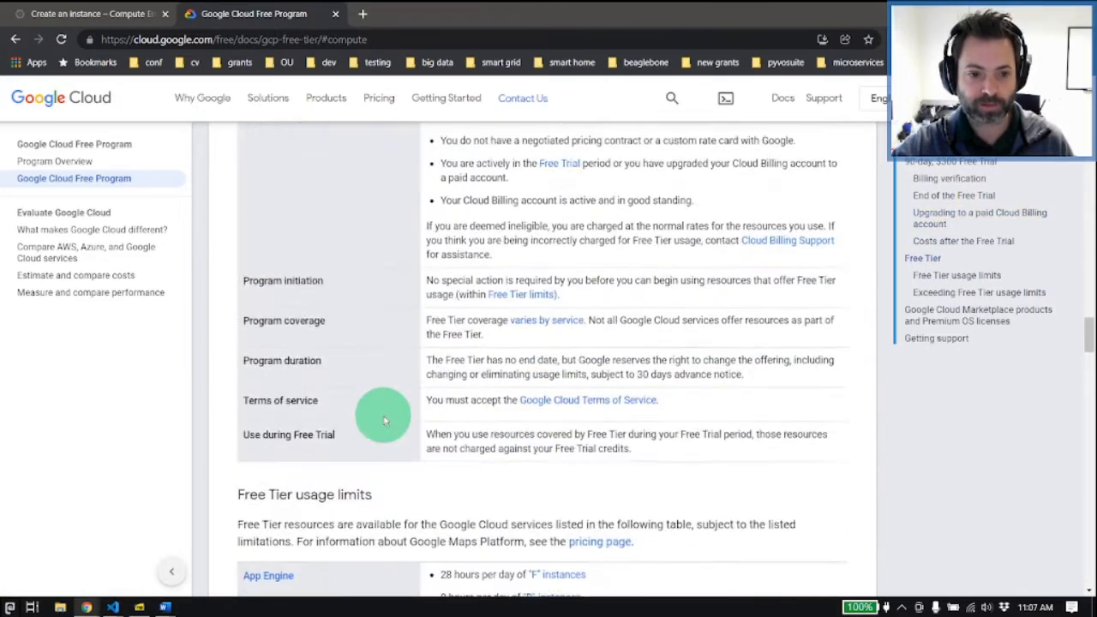
pyautogui.scroll(-8, 383, 419)
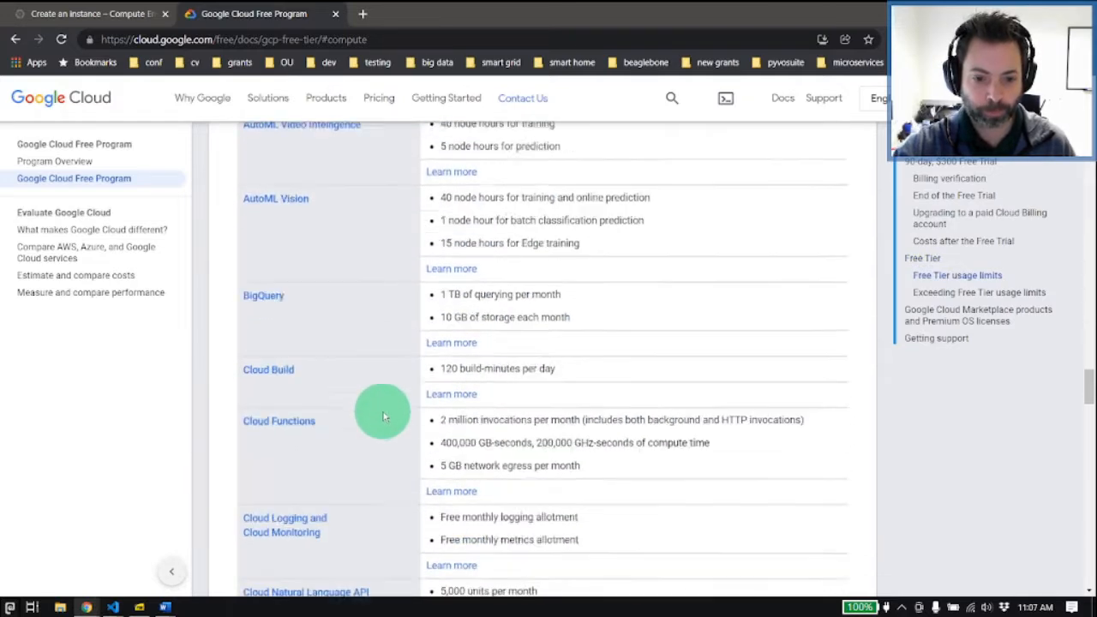
pyautogui.scroll(-8, 337, 373)
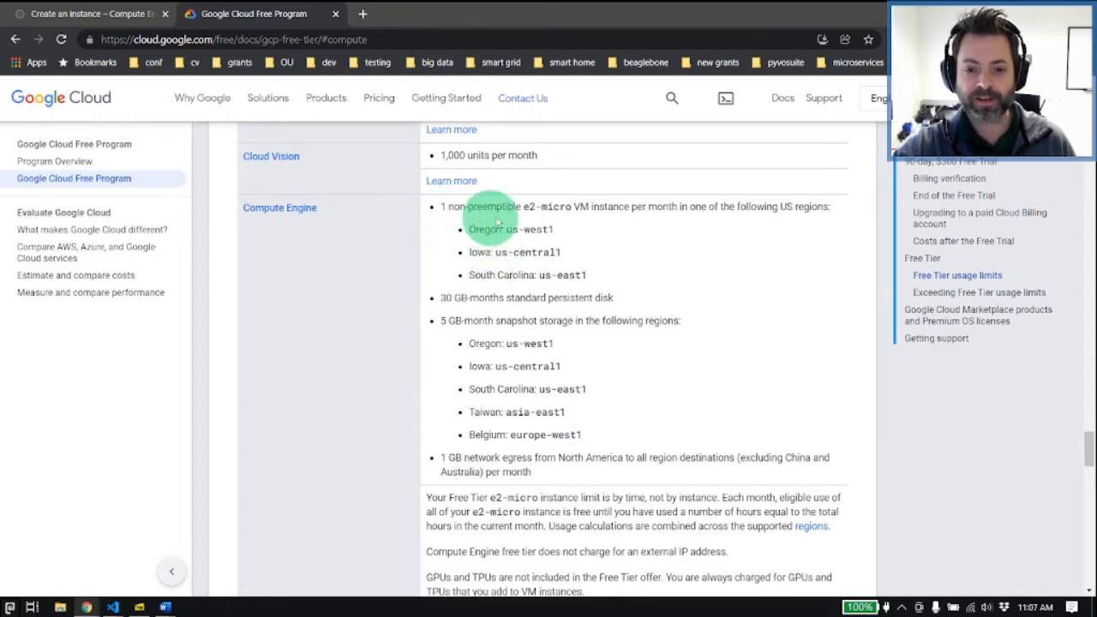
pyautogui.moveTo(528, 207); pyautogui.dragTo(598, 209)
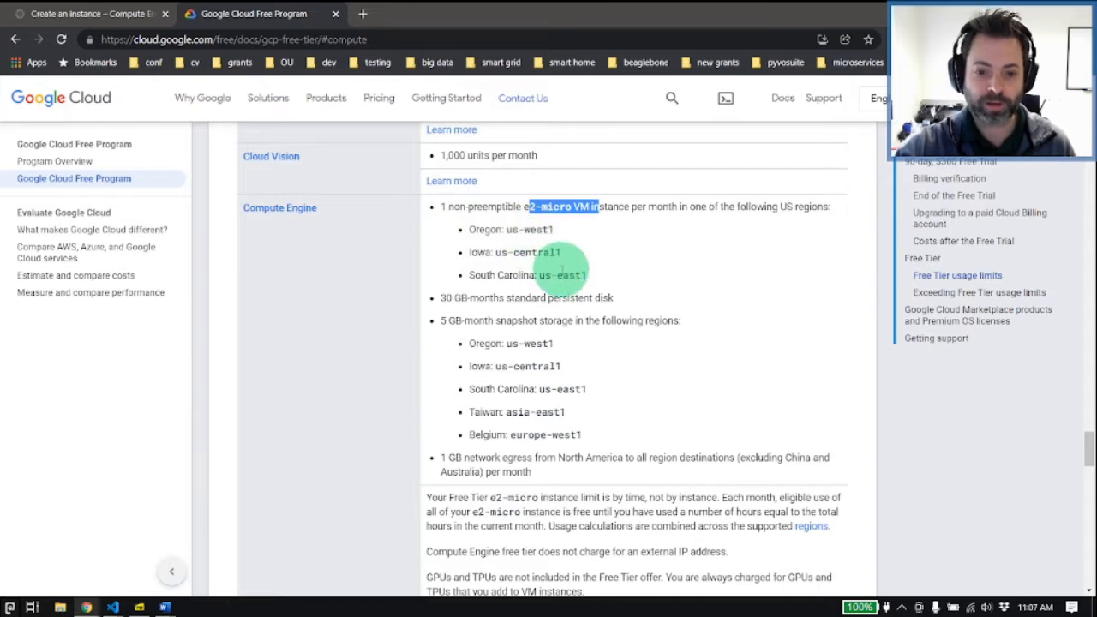
pyautogui.moveTo(453, 298); pyautogui.dragTo(479, 297)
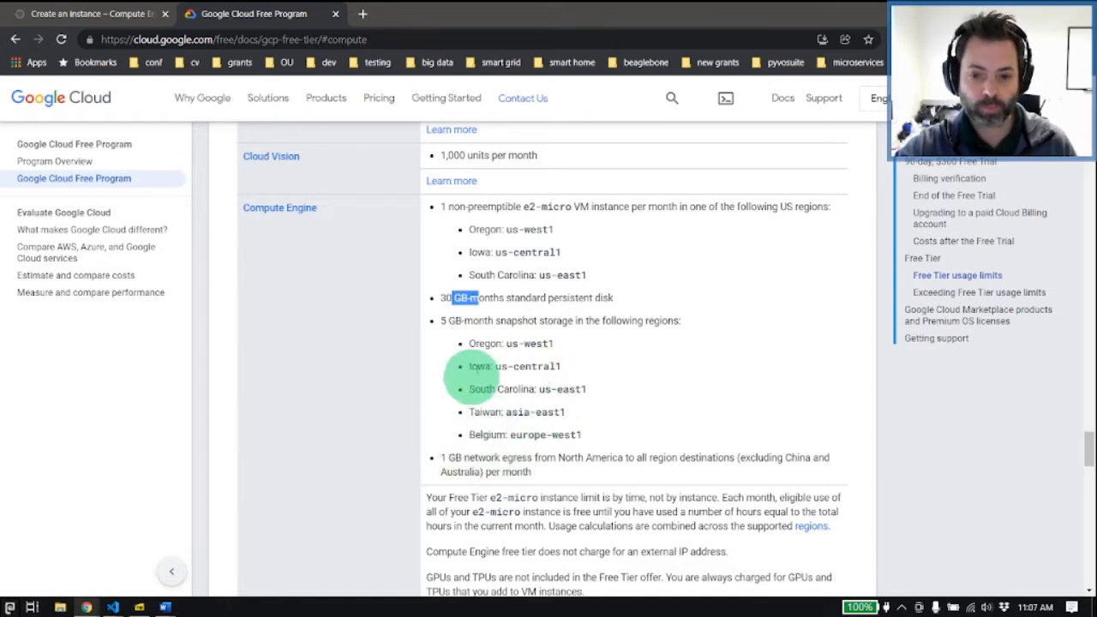
pyautogui.moveTo(439, 458); pyautogui.dragTo(495, 459)
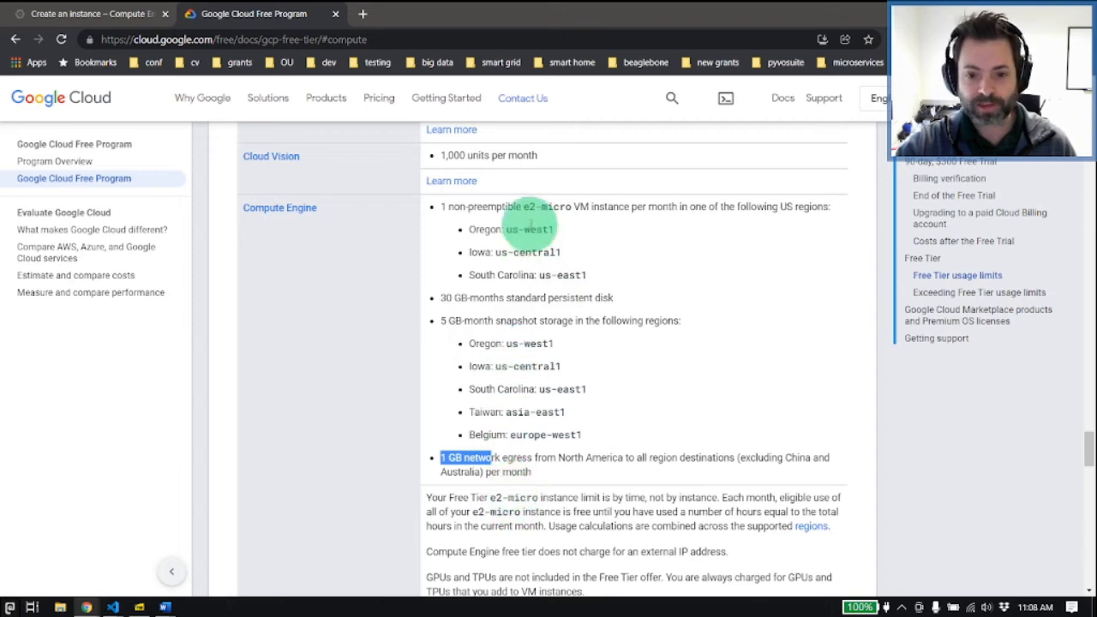
pyautogui.doubleClick(533, 226)
pyautogui.click(562, 213)
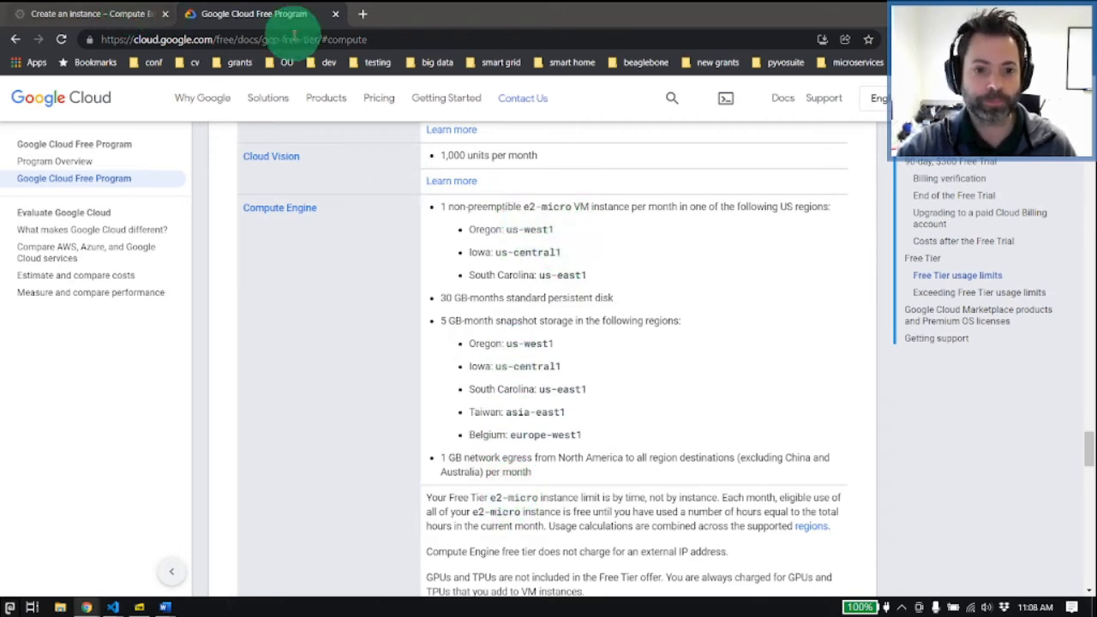
pyautogui.click(131, 15)
pyautogui.click(257, 13)
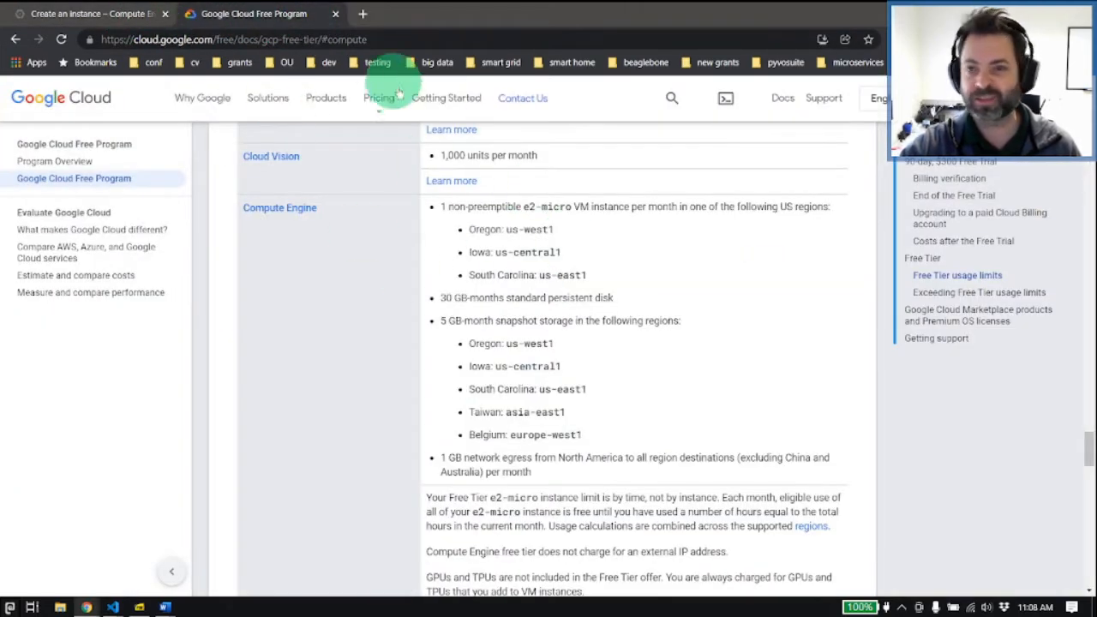
# Step: Return to the instance creation form and name the VM with the owner's surname followed by "-cis658-instance"
pyautogui.click(90, 15)
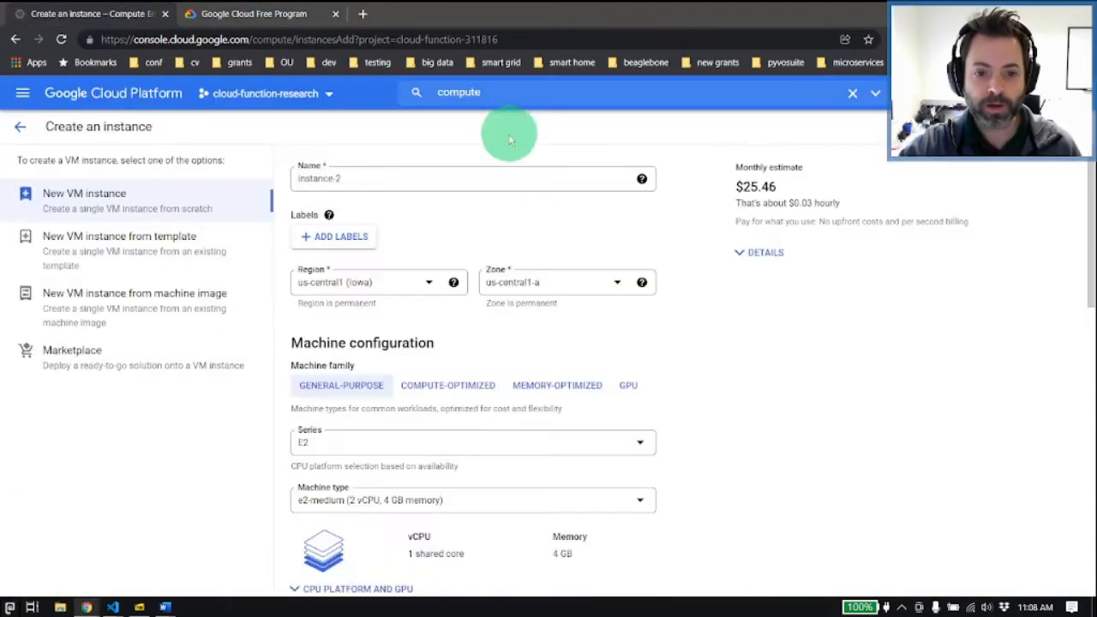
pyautogui.moveTo(397, 182); pyautogui.dragTo(133, 175)
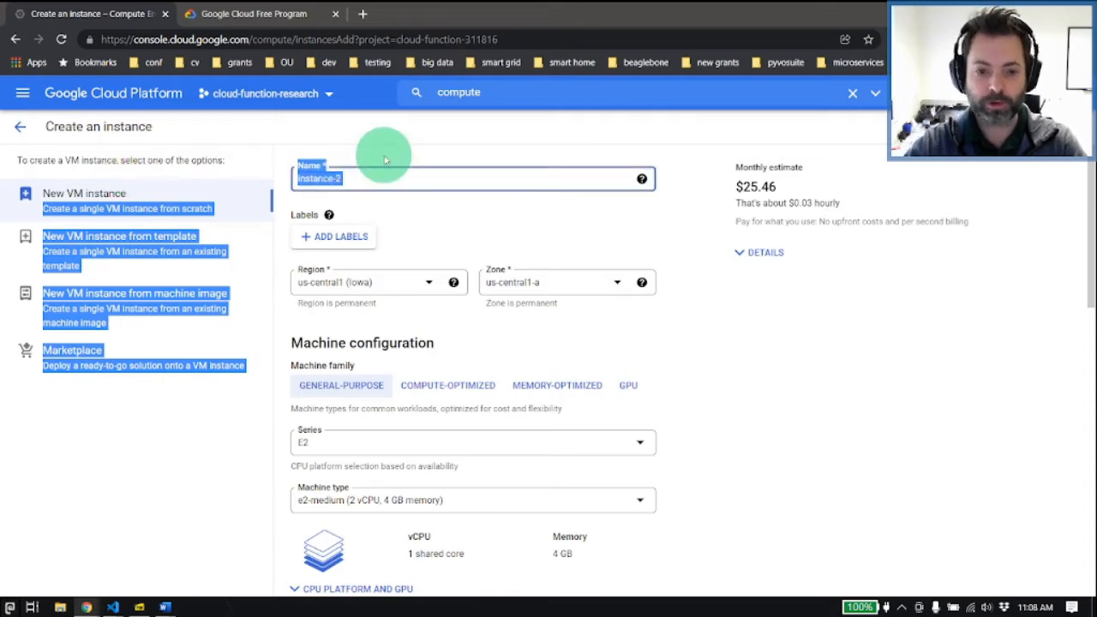
pyautogui.scroll(-1, 384, 155)
pyautogui.scroll(1, 306, 314)
pyautogui.click(358, 176)
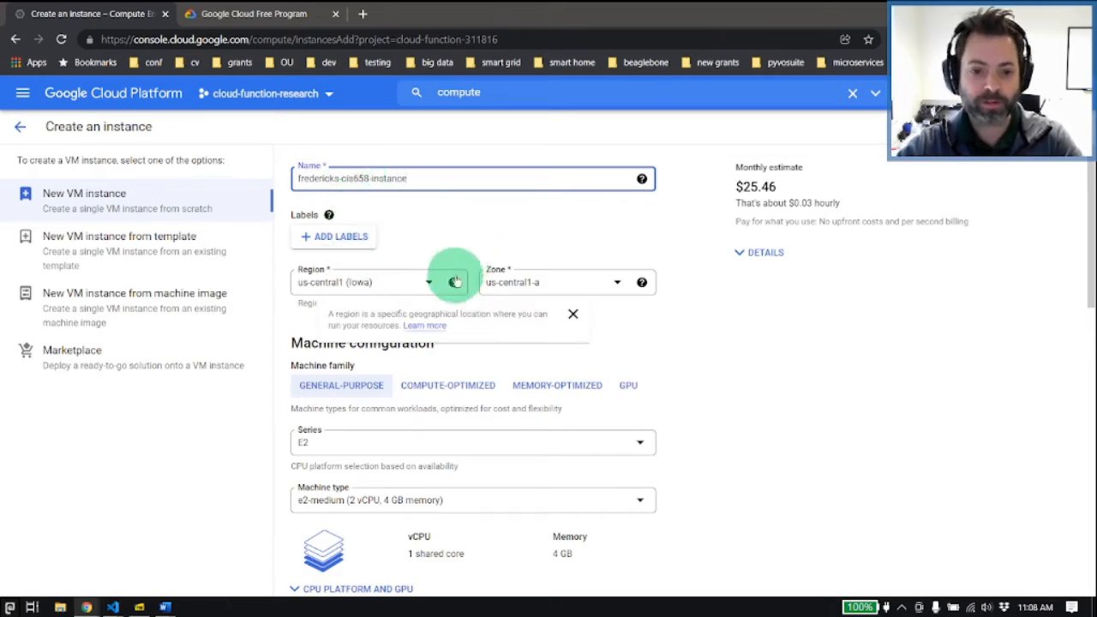
# Step: Set the instance's region to us-east1 (South Carolina) and keep its zone at us-east1-b
pyautogui.scroll(-2, 429, 240)
pyautogui.scroll(1, 433, 221)
pyautogui.click(428, 215)
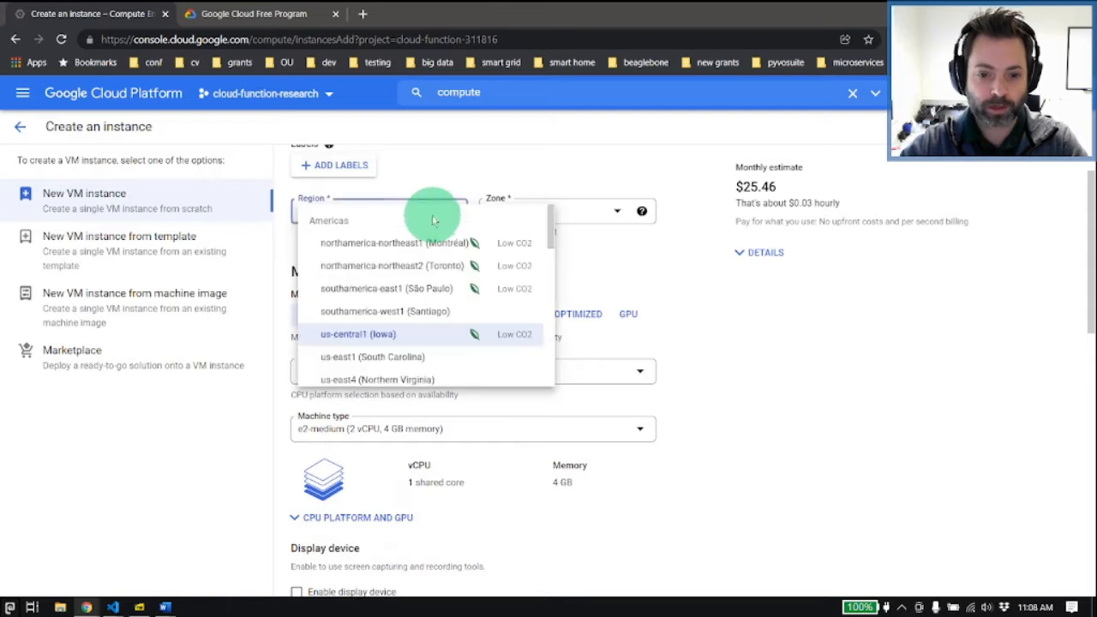
pyautogui.click(401, 296)
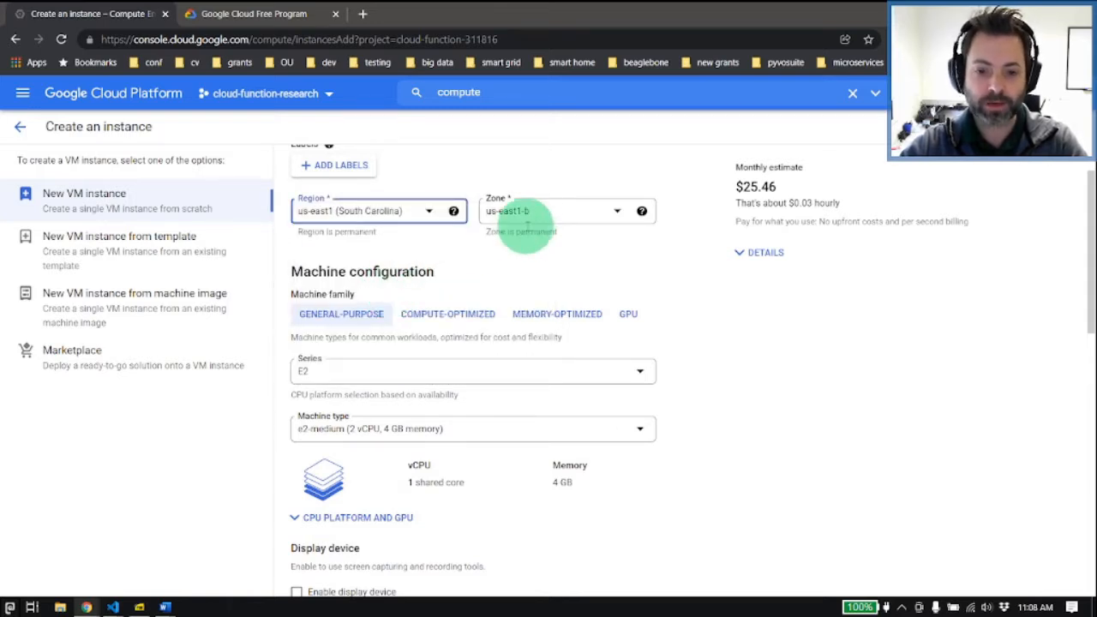
pyautogui.click(525, 216)
pyautogui.click(539, 220)
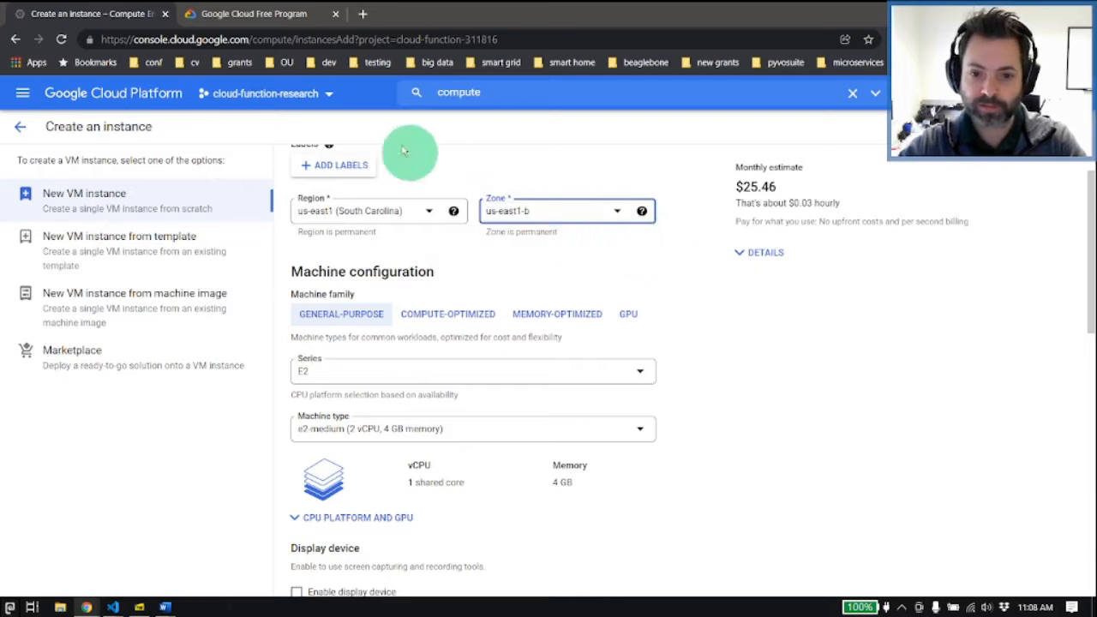
# Step: Recheck the Compute Engine free-tier terms and set the instance's machine type to e2-micro (2 vCPU, 1 GB memory)
pyautogui.click(261, 13)
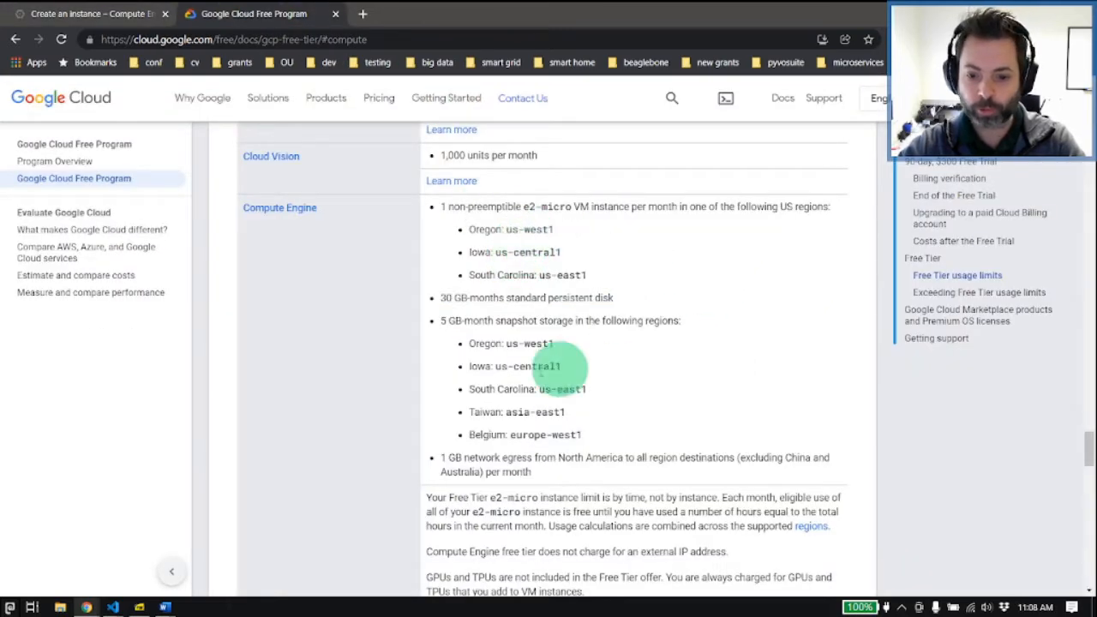
pyautogui.scroll(-1, 544, 368)
pyautogui.click(142, 13)
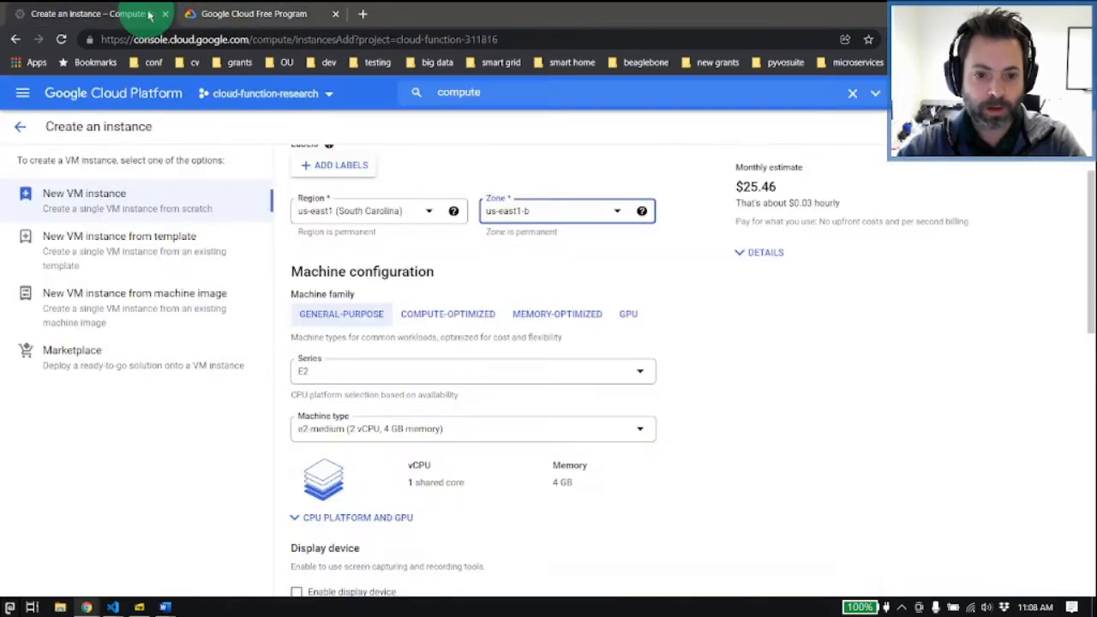
pyautogui.click(356, 434)
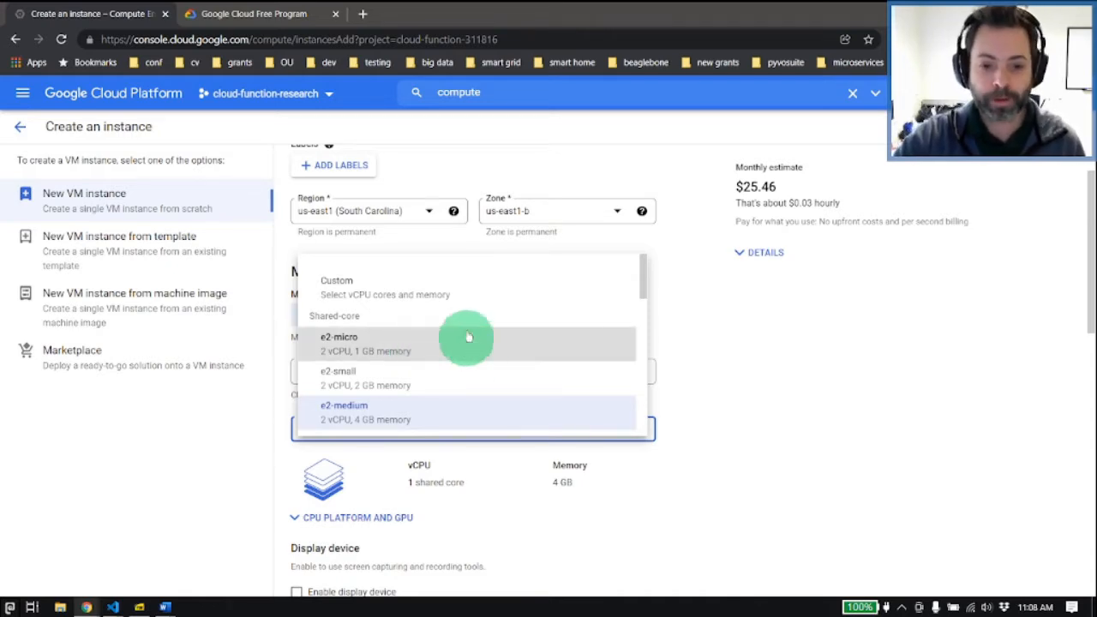
pyautogui.click(420, 355)
# Step: Open the instance's boot disk configuration and set the disk size to 30 GB
pyautogui.scroll(-1, 350, 318)
pyautogui.scroll(-5, 356, 339)
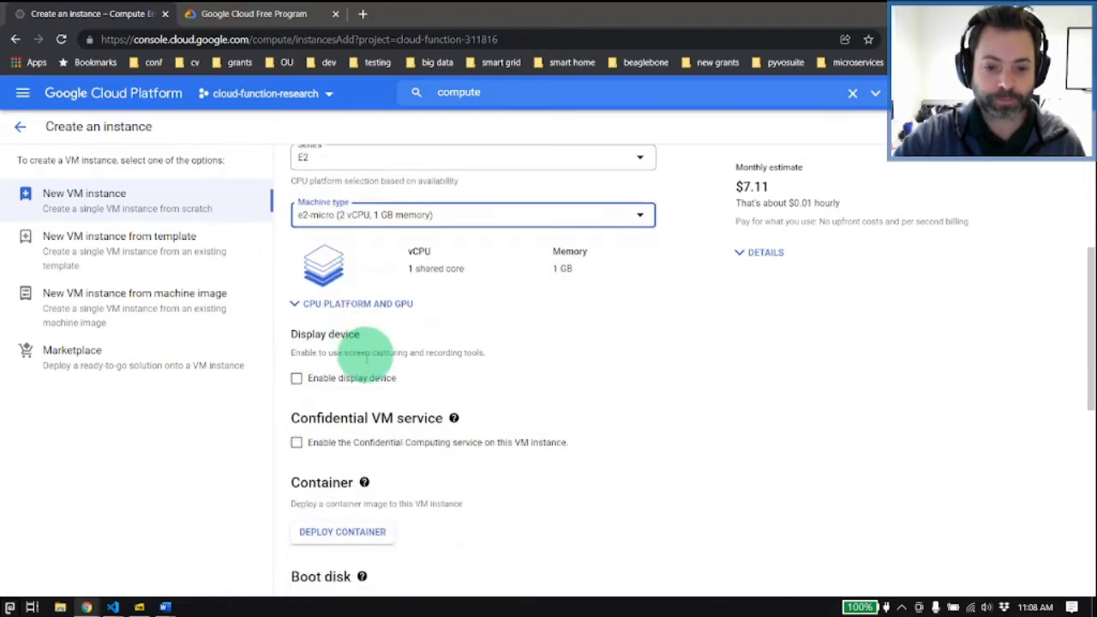
pyautogui.scroll(-3, 363, 403)
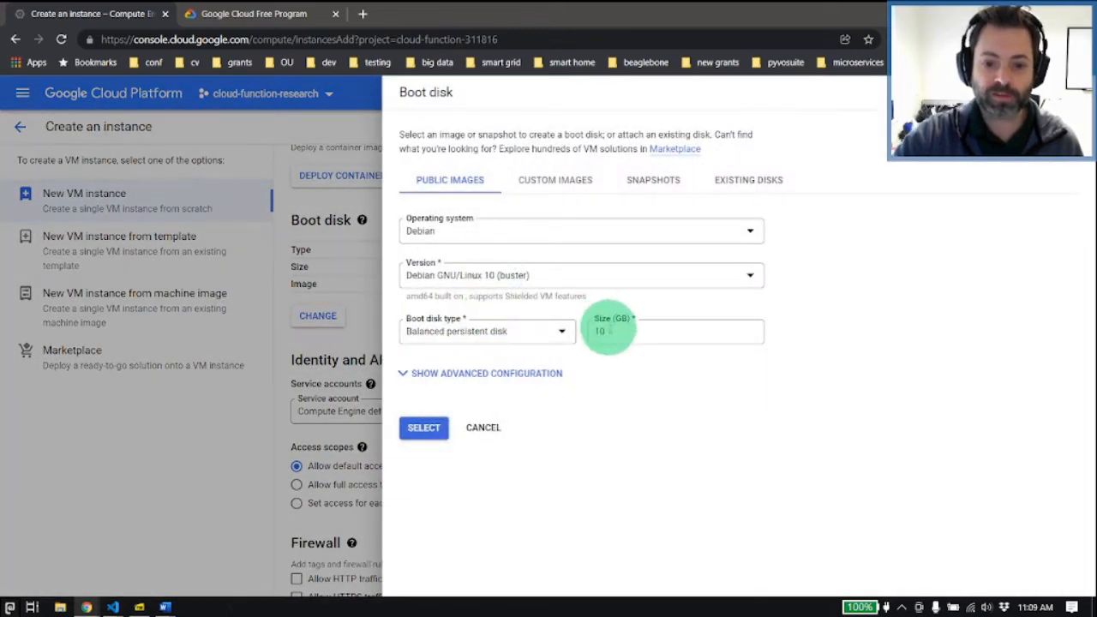
pyautogui.doubleClick(609, 331)
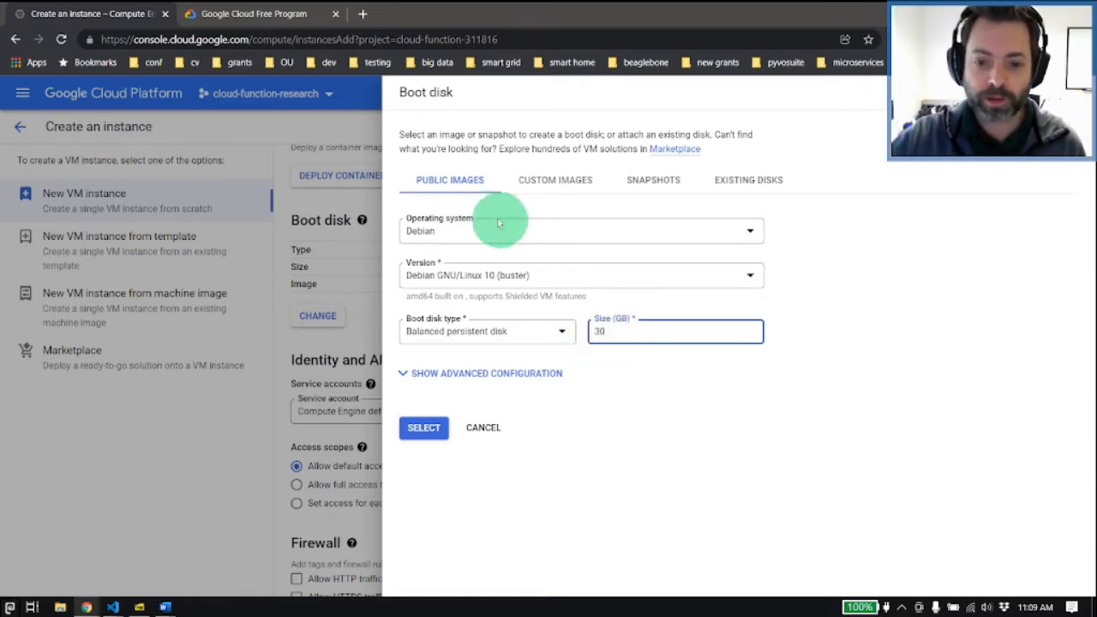
# Step: Set the boot disk's operating system to Ubuntu and its version to Ubuntu 20.04 LTS
pyautogui.click(468, 237)
pyautogui.scroll(-3, 485, 368)
pyautogui.click(454, 391)
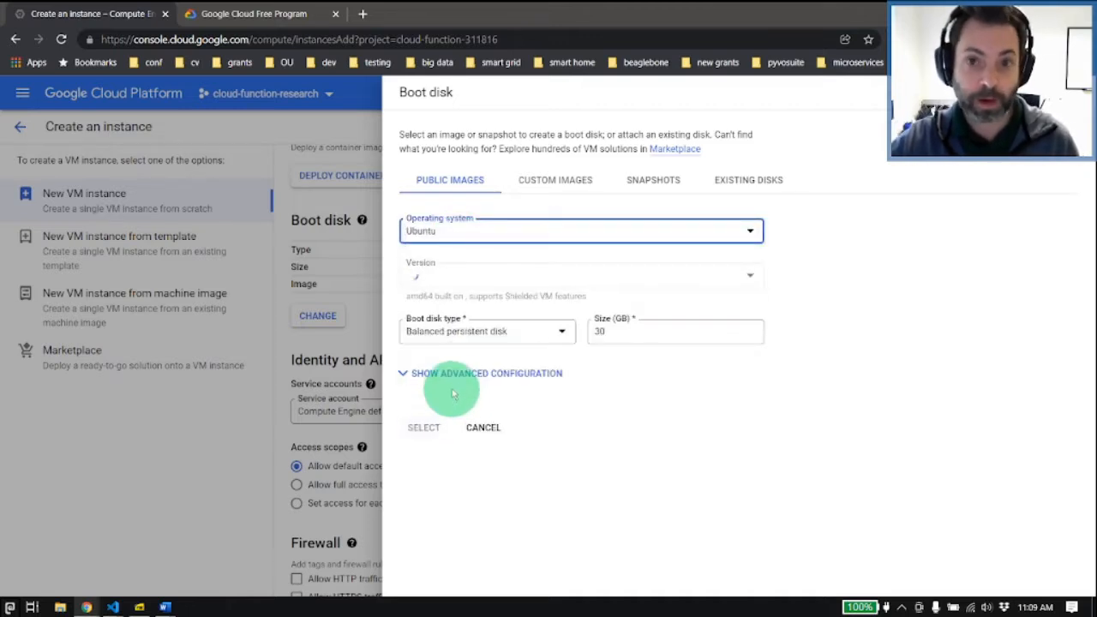
pyautogui.click(464, 276)
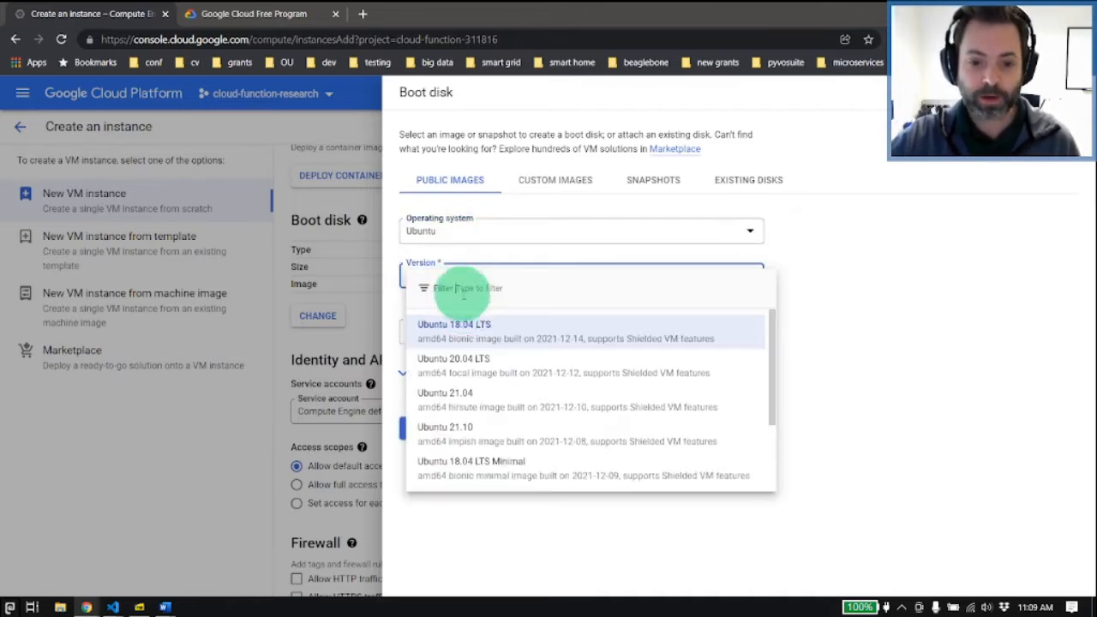
pyautogui.click(466, 364)
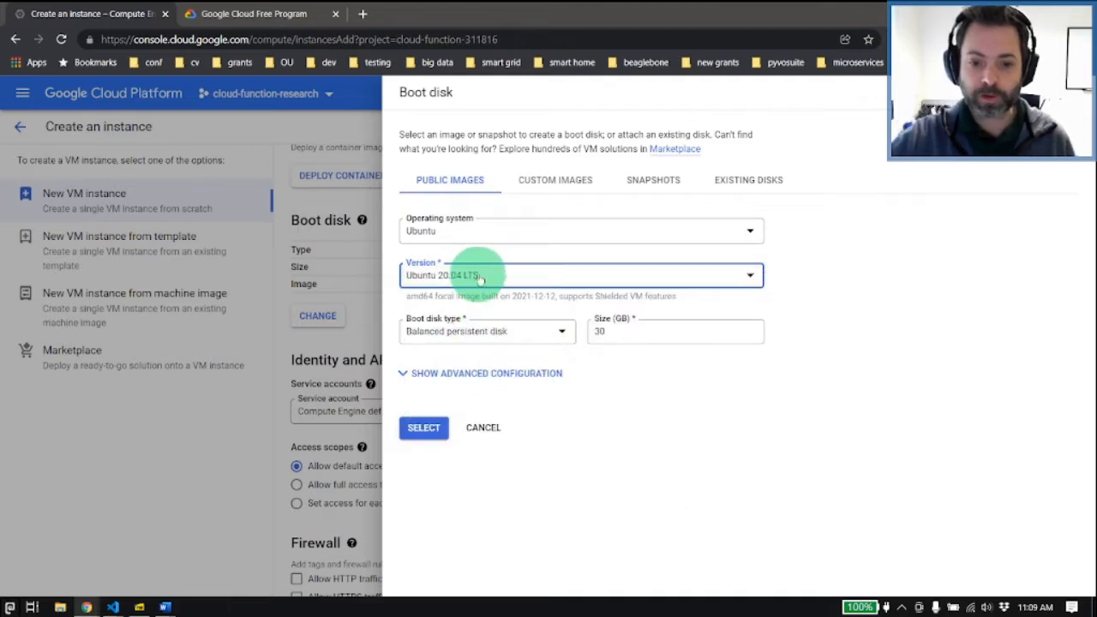
# Step: Look through the available operating systems, keep Ubuntu, and apply the boot disk configuration to the instance
pyautogui.click(702, 239)
pyautogui.scroll(-4, 548, 360)
pyautogui.scroll(-1, 538, 370)
pyautogui.scroll(3, 493, 378)
pyautogui.scroll(-3, 501, 377)
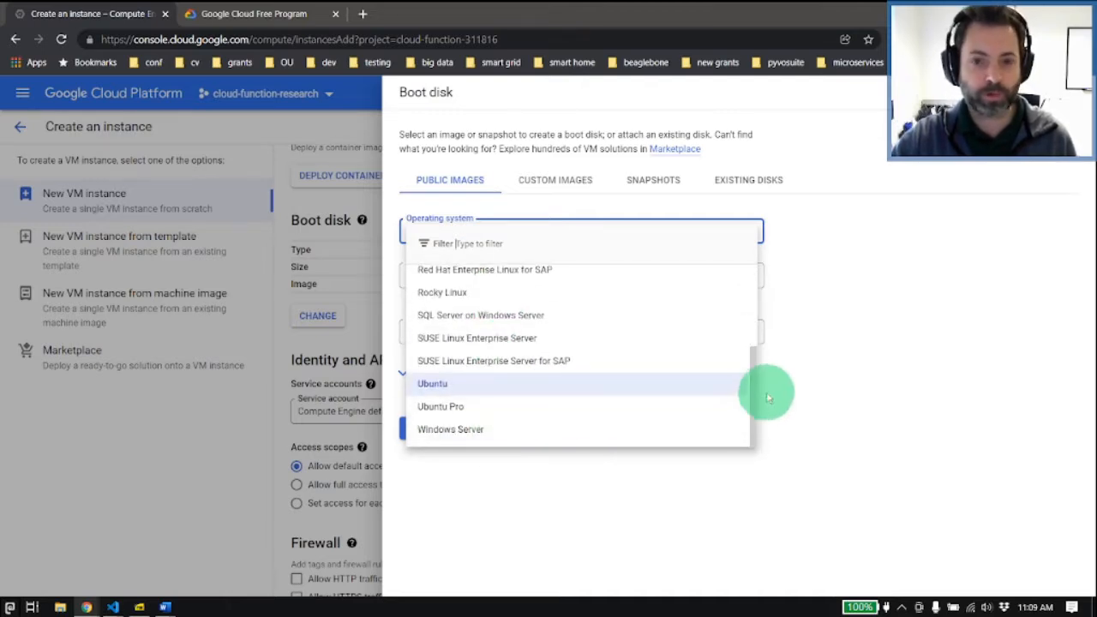
pyautogui.click(794, 383)
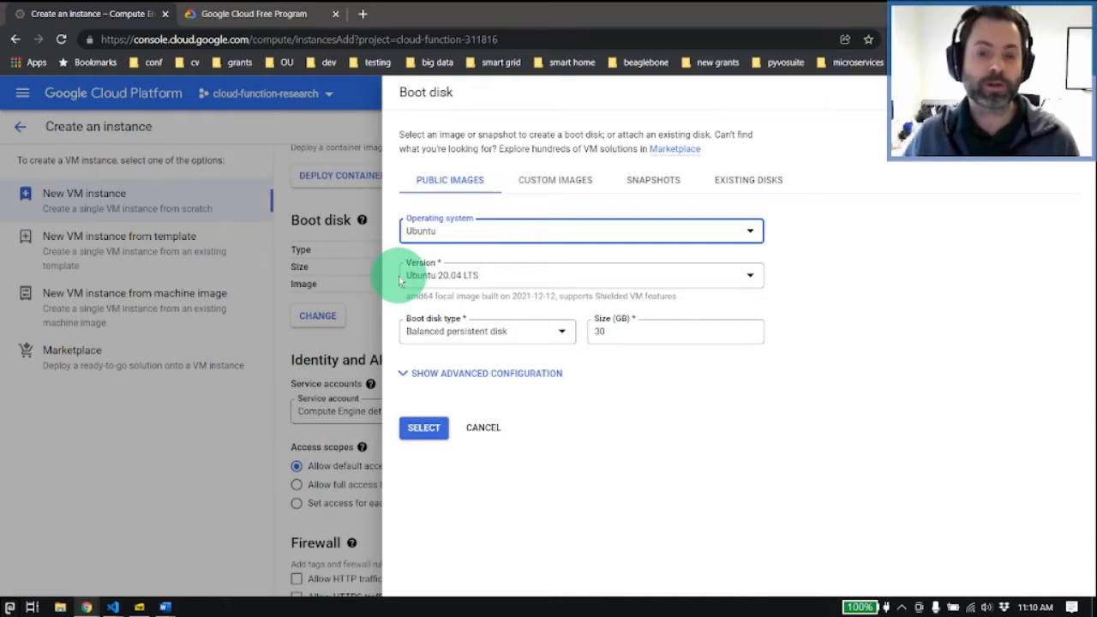
pyautogui.click(433, 437)
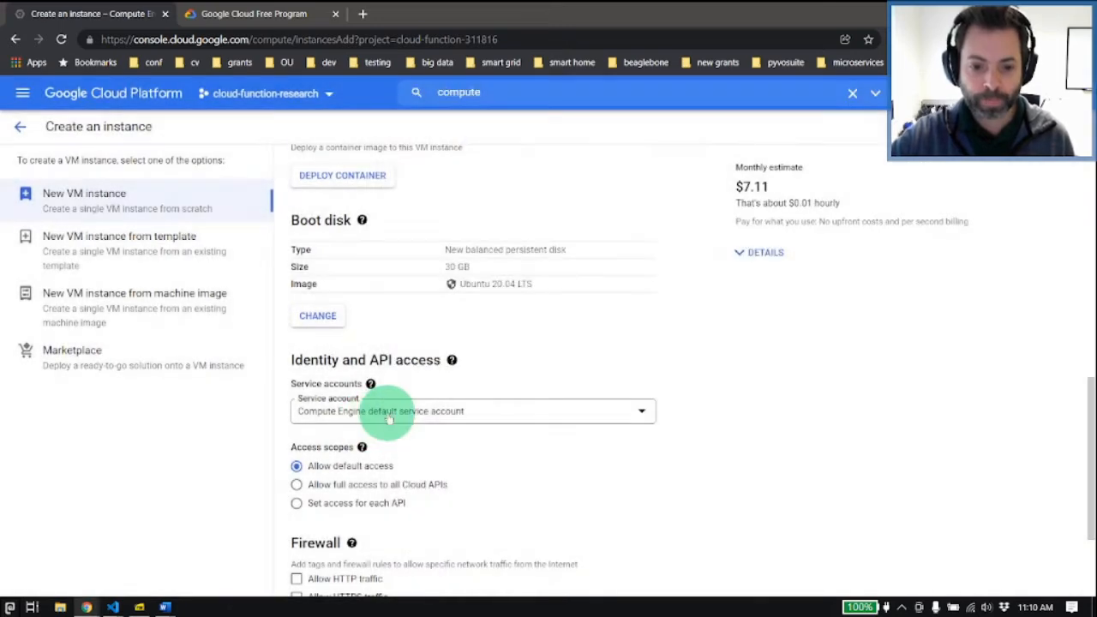
# Step: Allow HTTP and HTTPS traffic through the firewall and create the VM instance
pyautogui.scroll(-1, 309, 411)
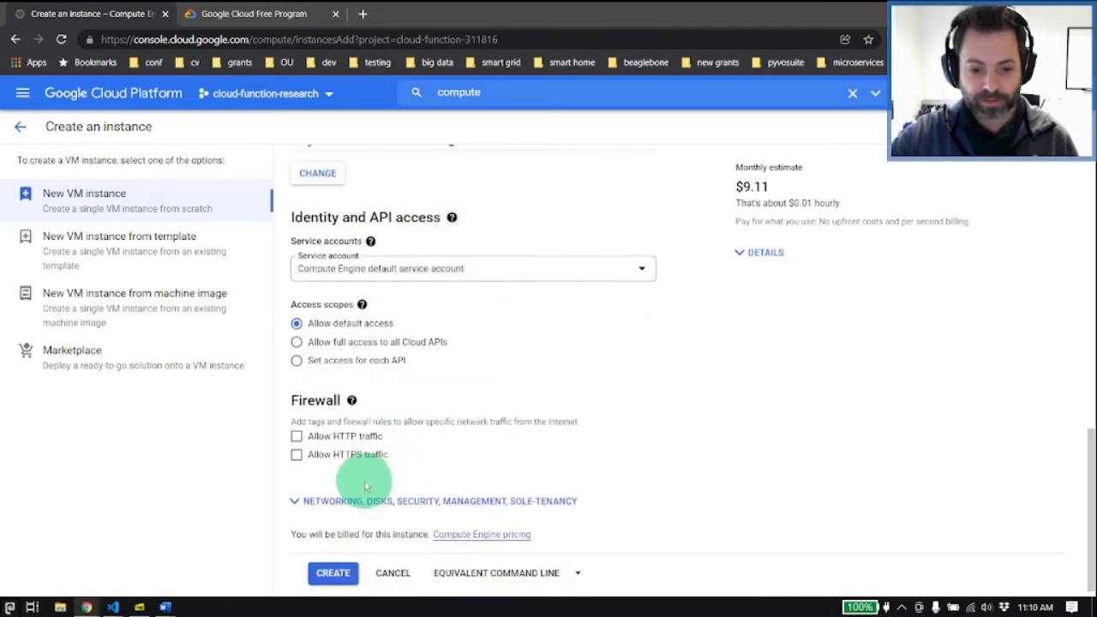
pyautogui.scroll(-1, 356, 467)
pyautogui.click(296, 423)
pyautogui.click(295, 441)
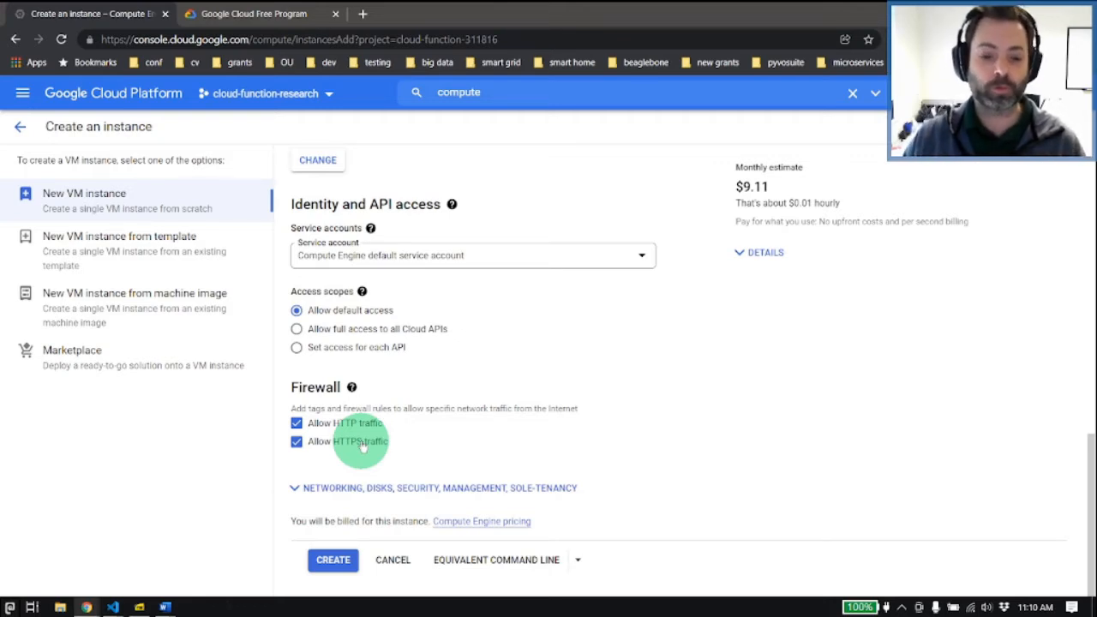
pyautogui.click(333, 560)
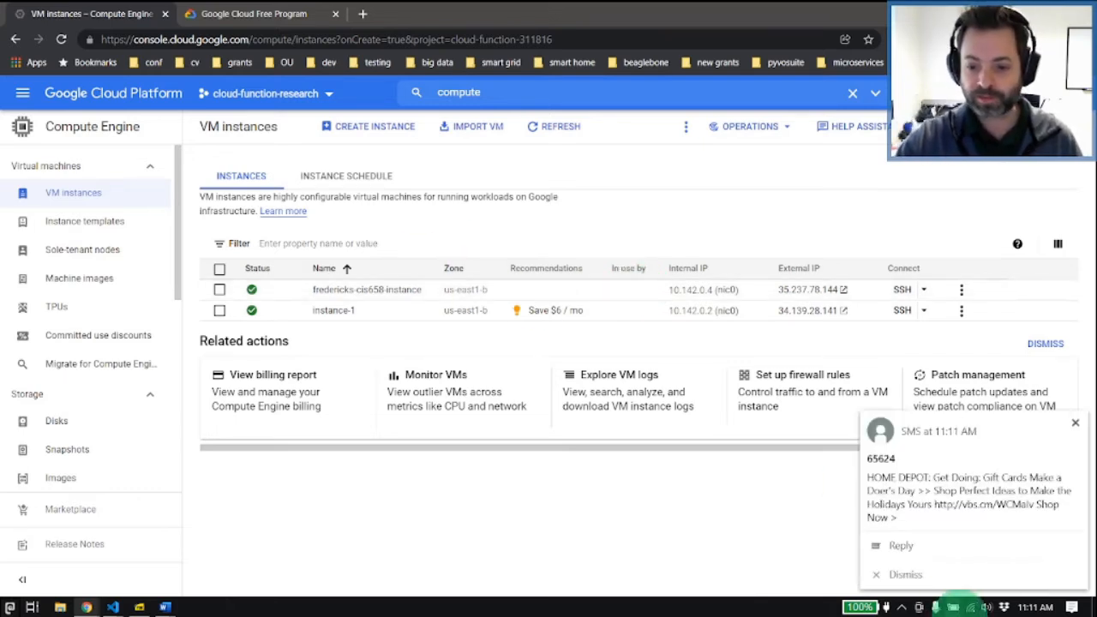
# Step: Dismiss the SMS notification and check the new instance's internal and external IP addresses
pyautogui.click(900, 573)
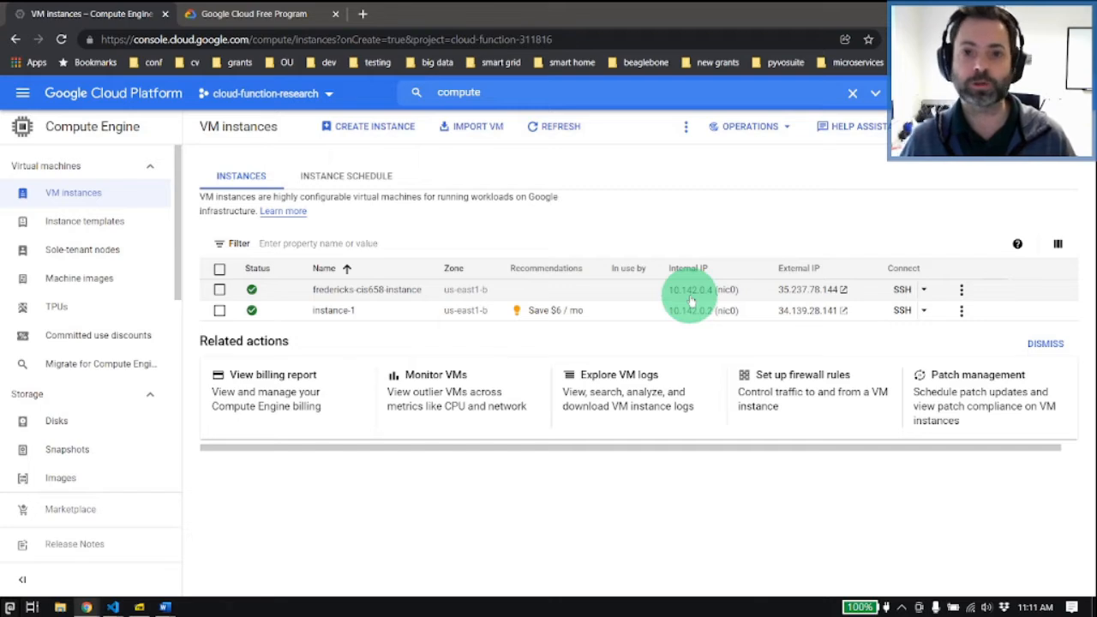
pyautogui.moveTo(668, 291); pyautogui.dragTo(719, 291)
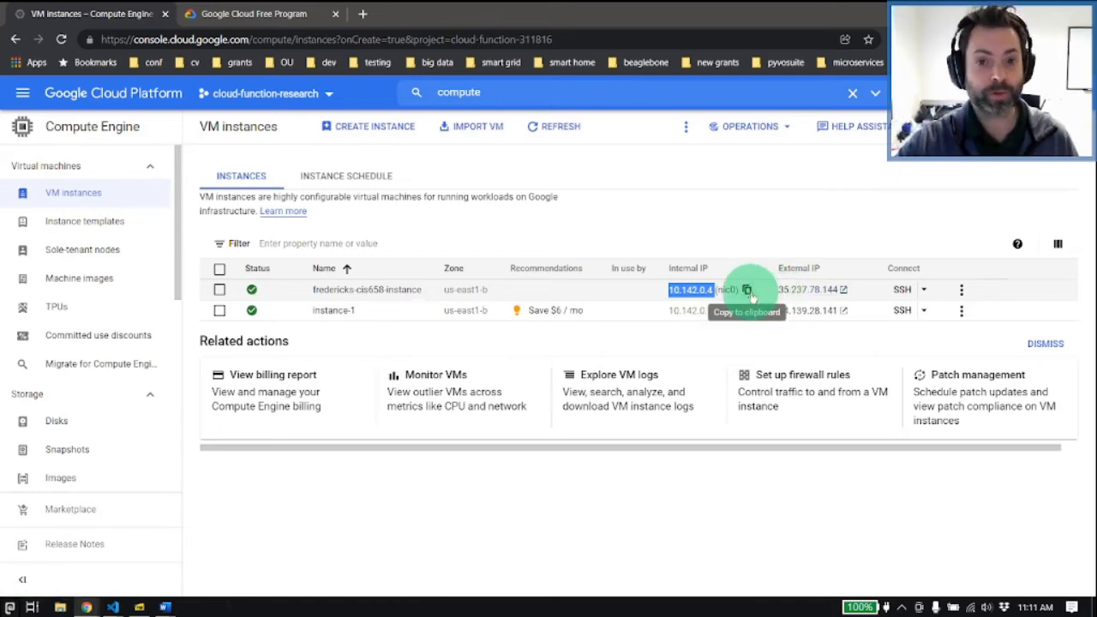
pyautogui.moveTo(774, 293); pyautogui.dragTo(838, 290)
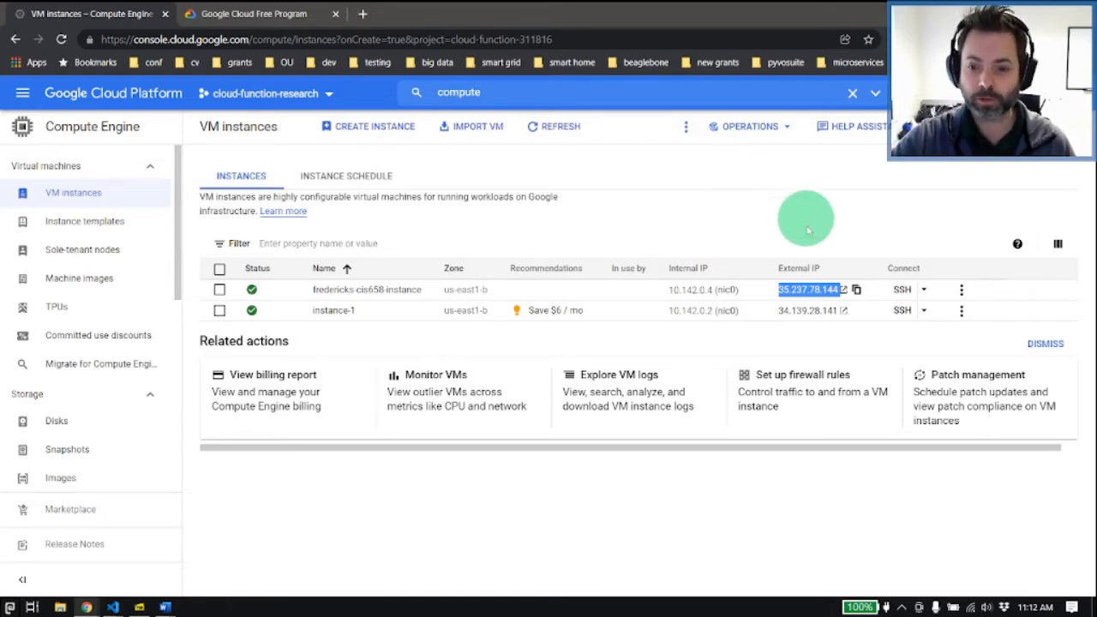
# Step: Try the new instance's external IP address in a browser tab over HTTPS and HTTP, and return to the VM instances list
pyautogui.click(845, 291)
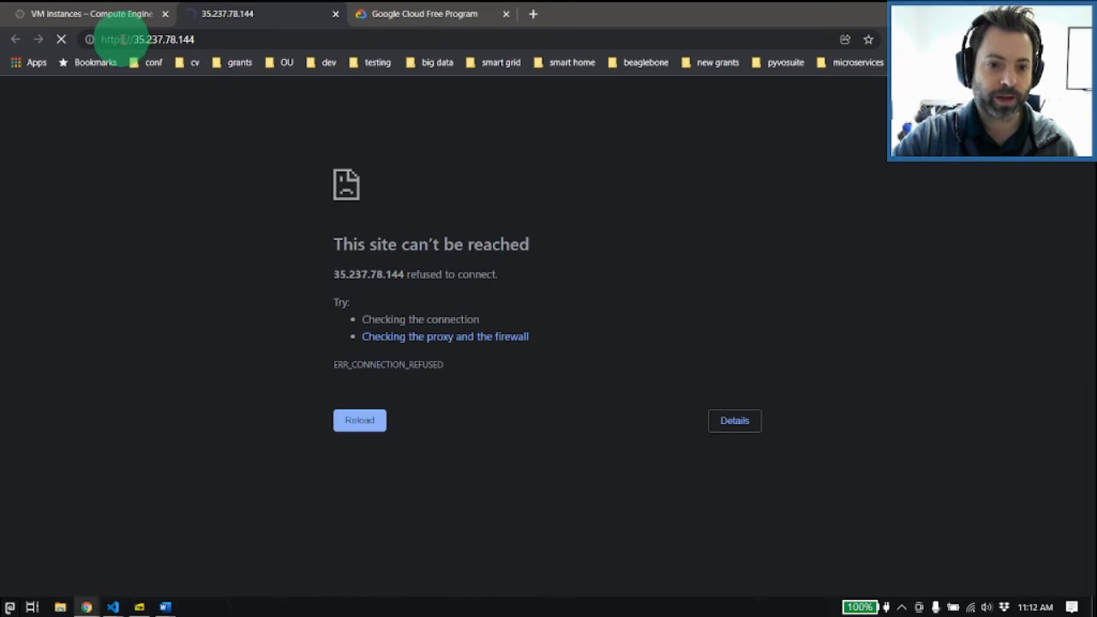
pyautogui.click(116, 38)
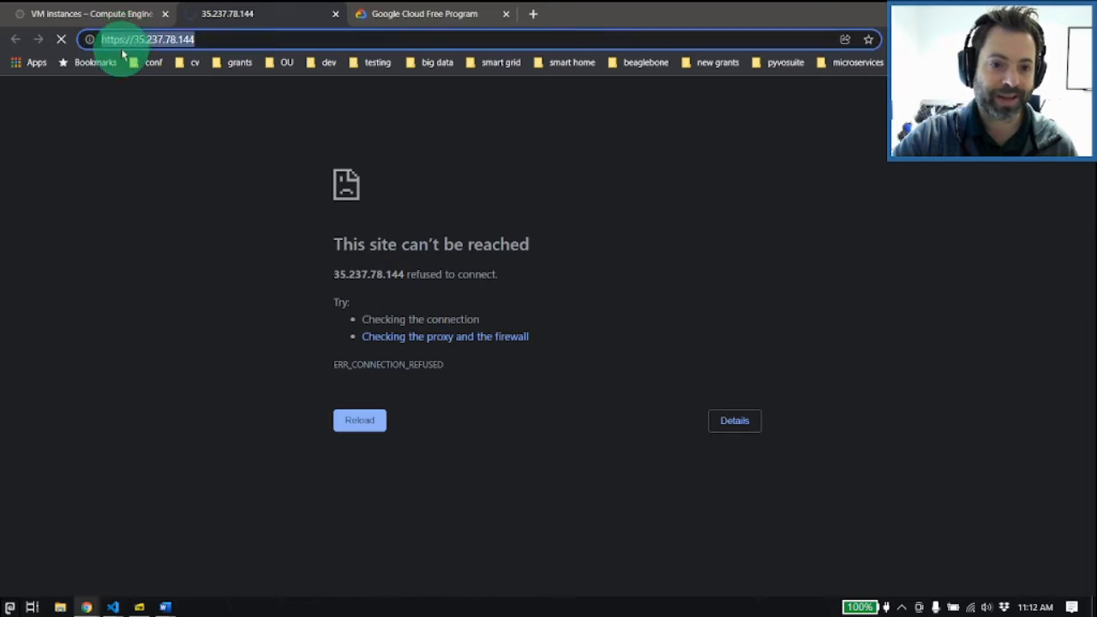
pyautogui.click(123, 46)
pyautogui.press('BackSpace')
pyautogui.press('Return')
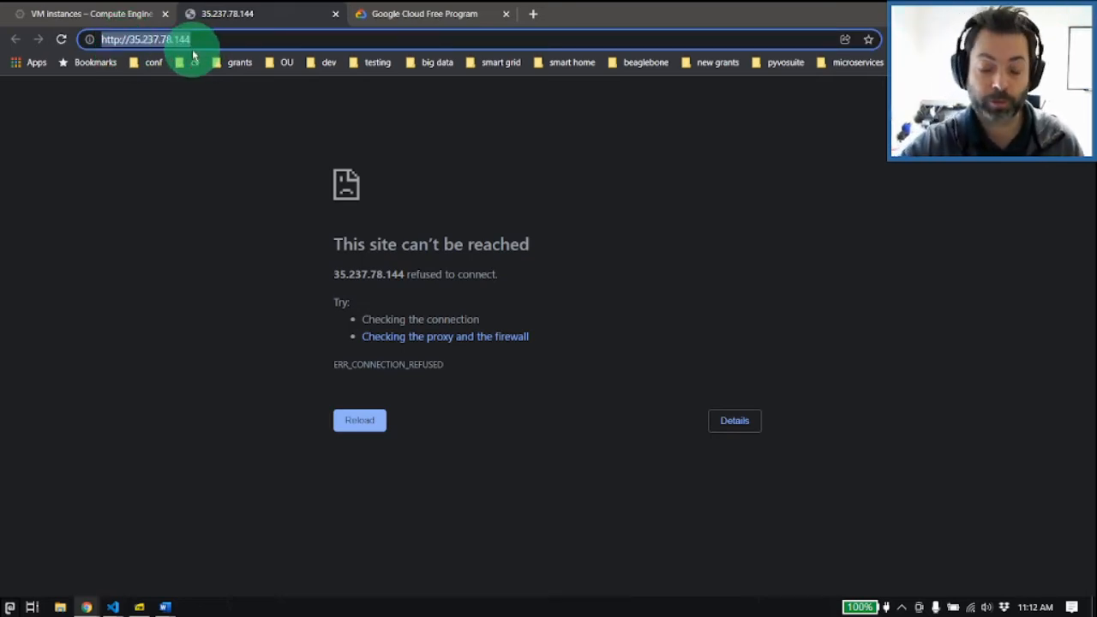
pyautogui.click(171, 39)
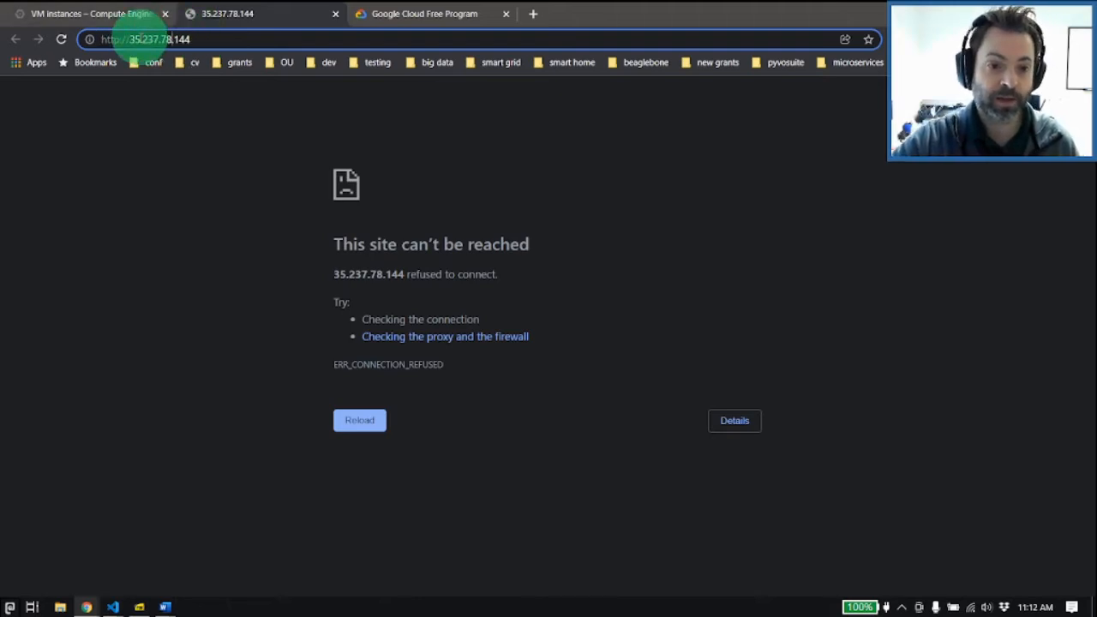
pyautogui.press('BackSpace')
pyautogui.press('Return')
pyautogui.click(140, 16)
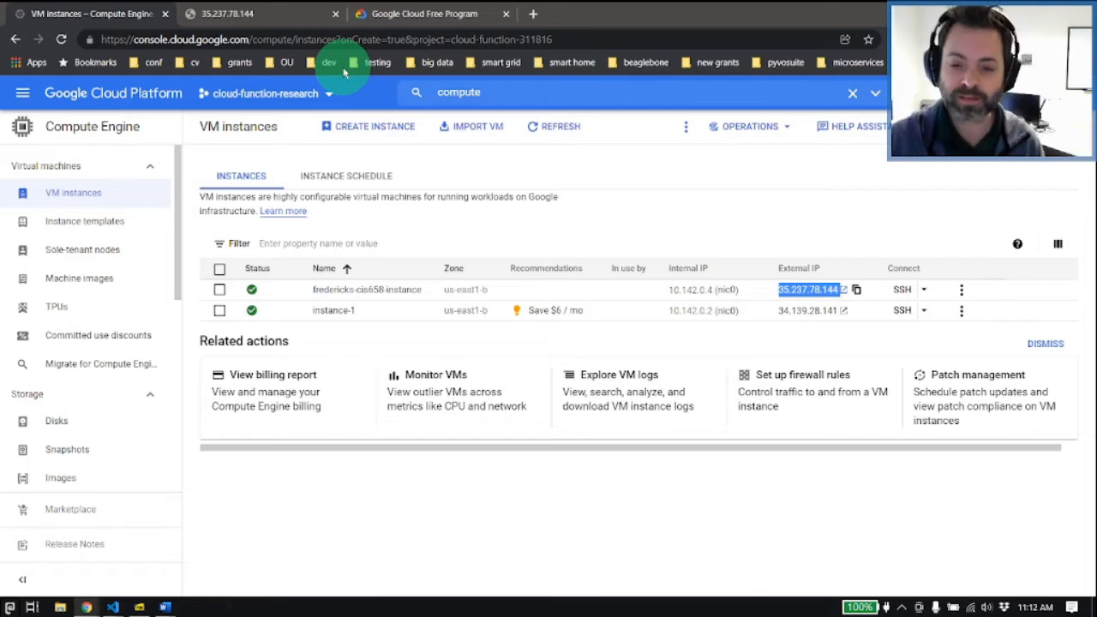
pyautogui.click(296, 17)
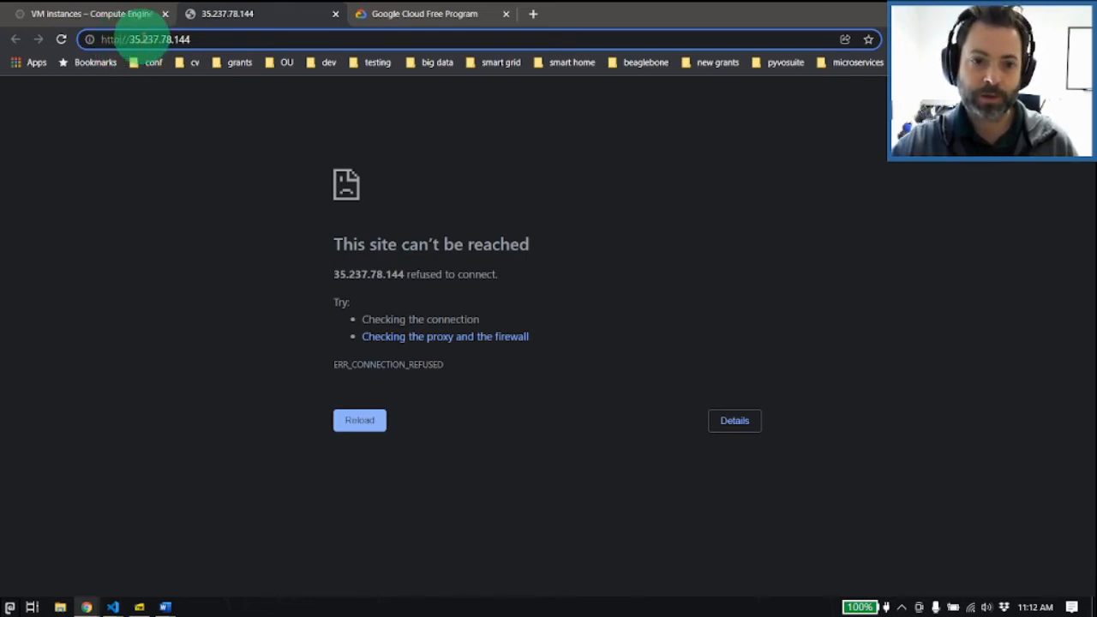
pyautogui.click(128, 14)
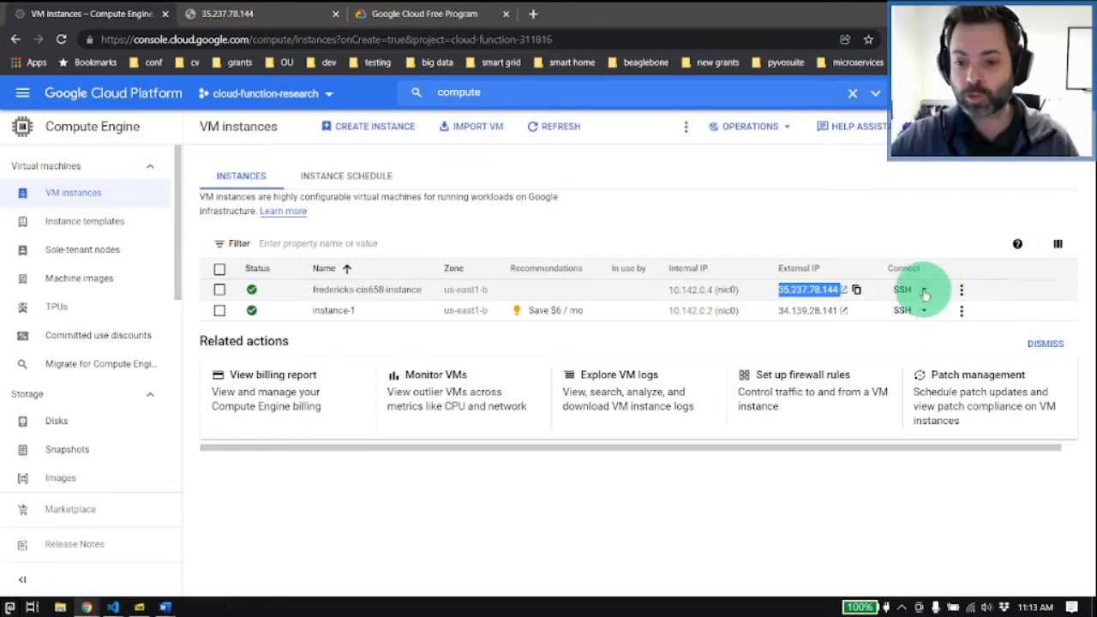
# Step: Review the new instance's SSH connection options and its available management actions
pyautogui.click(924, 290)
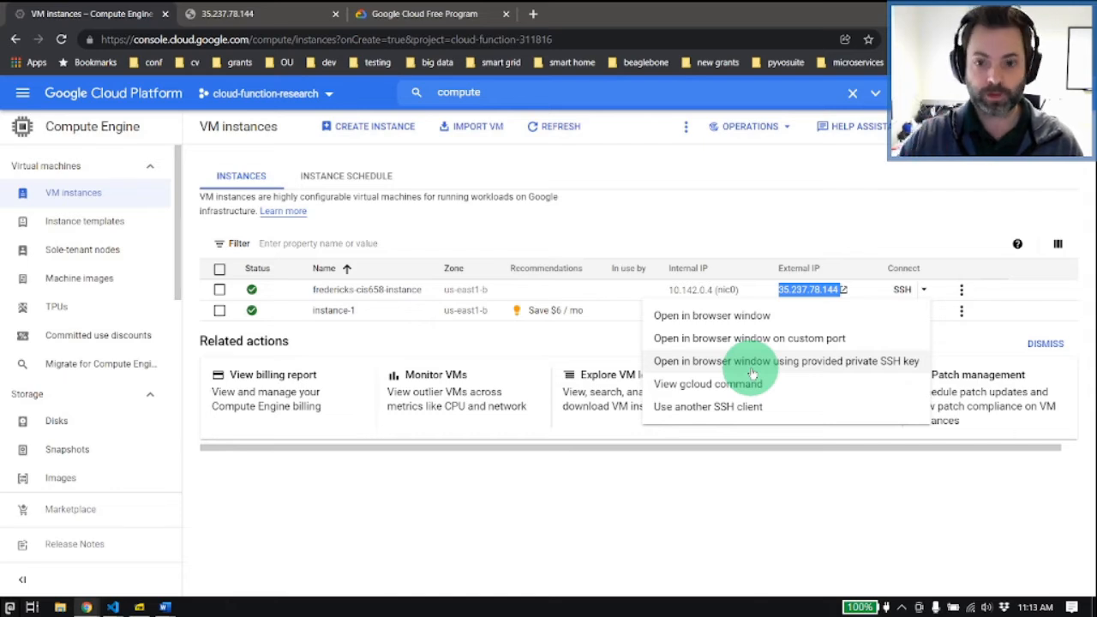
pyautogui.click(852, 257)
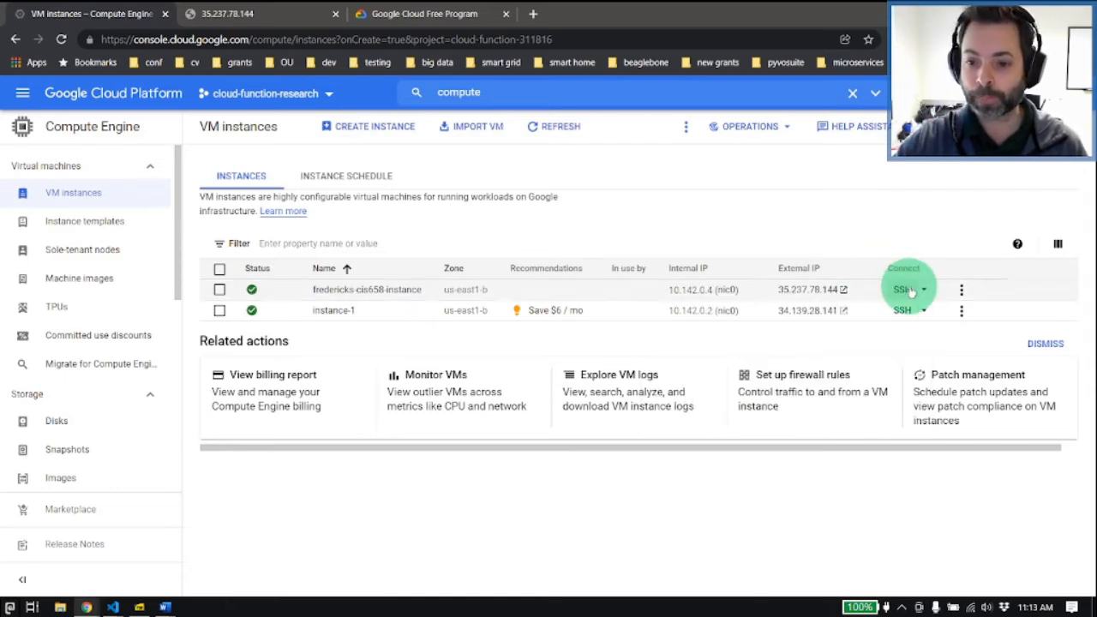
pyautogui.click(960, 292)
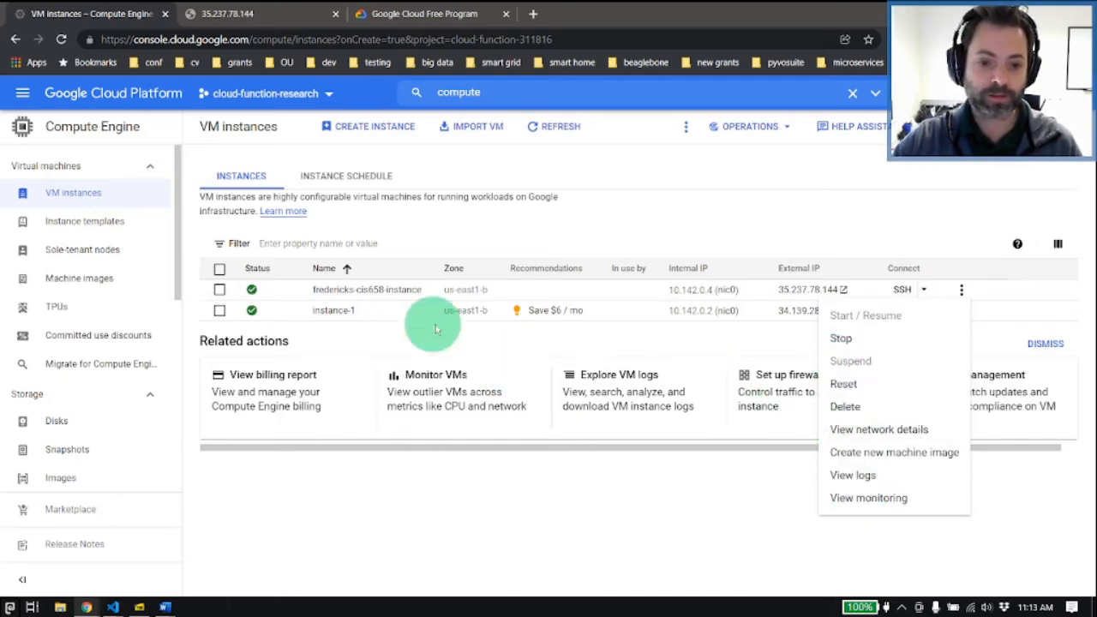
pyautogui.click(883, 238)
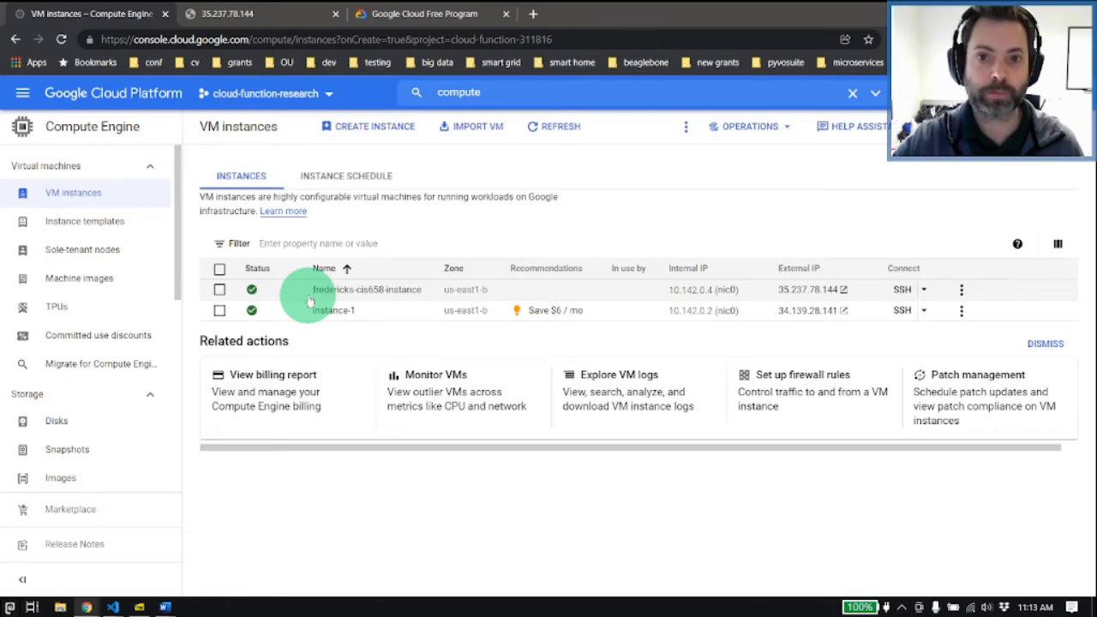
# Step: Open a browser SSH session to the new instance and enlarge the terminal's text size
pyautogui.click(903, 291)
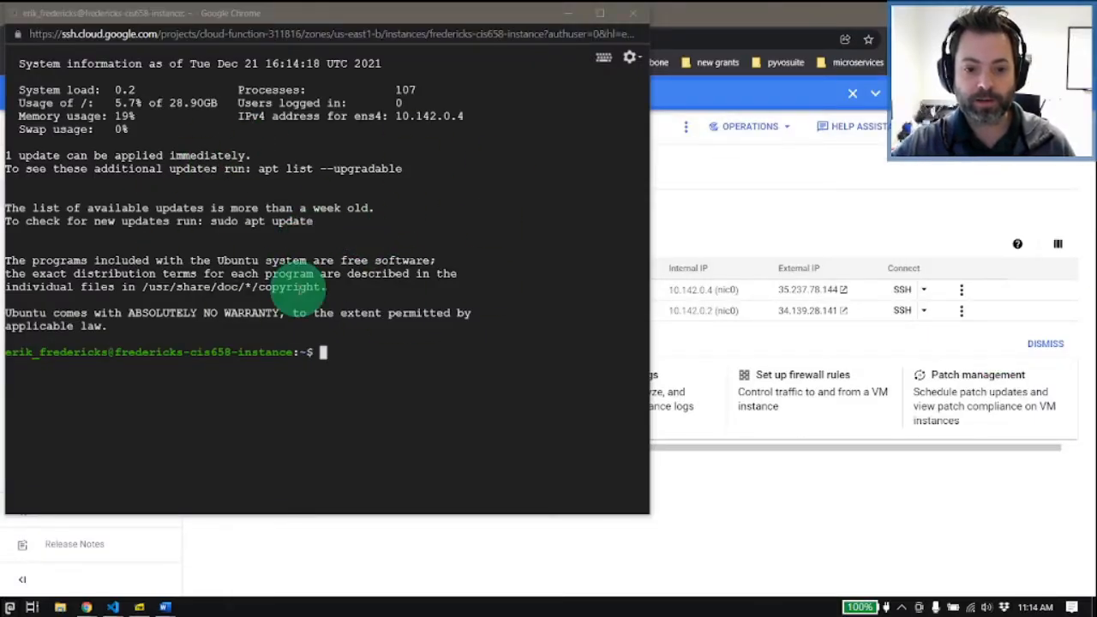
pyautogui.click(631, 58)
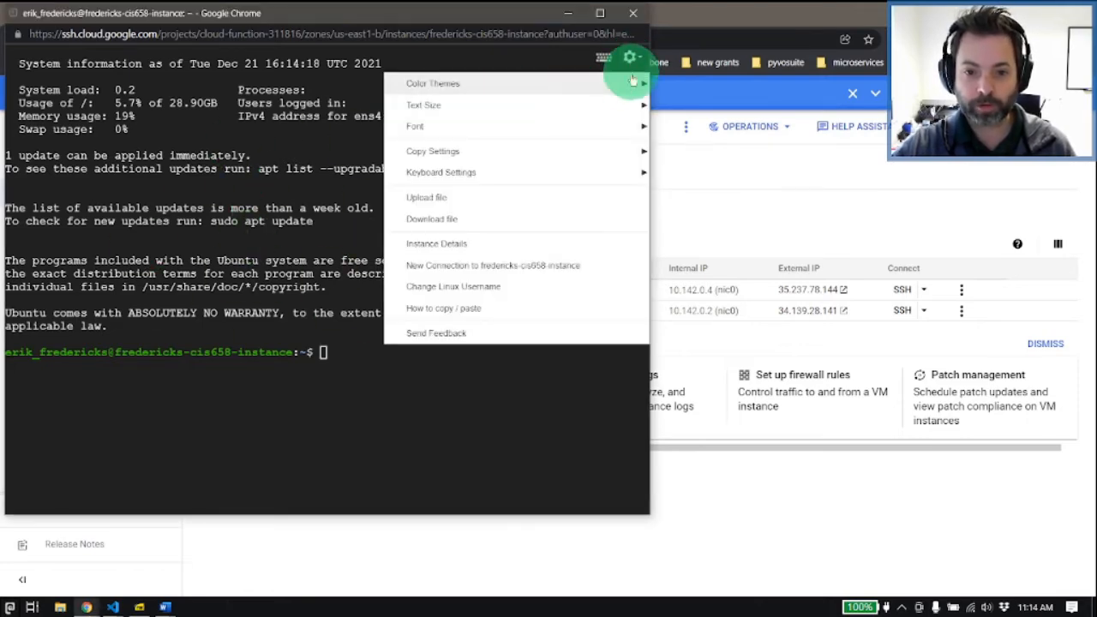
pyautogui.moveTo(601, 103)
pyautogui.click(343, 129)
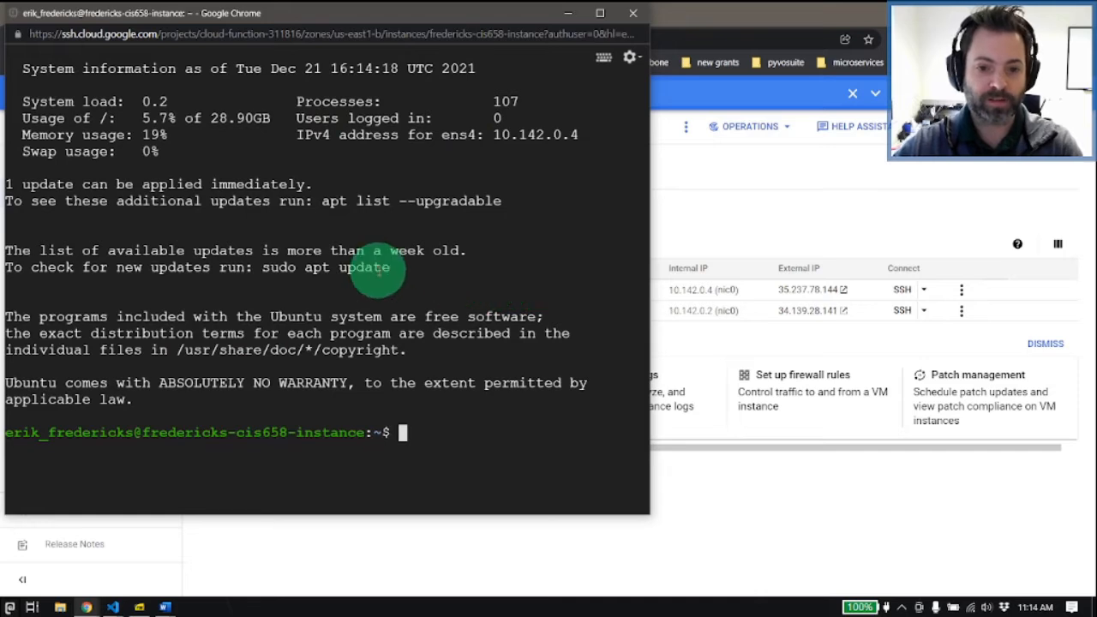
# Step: Clear the terminal output and widen the SSH window
pyautogui.write('clear')
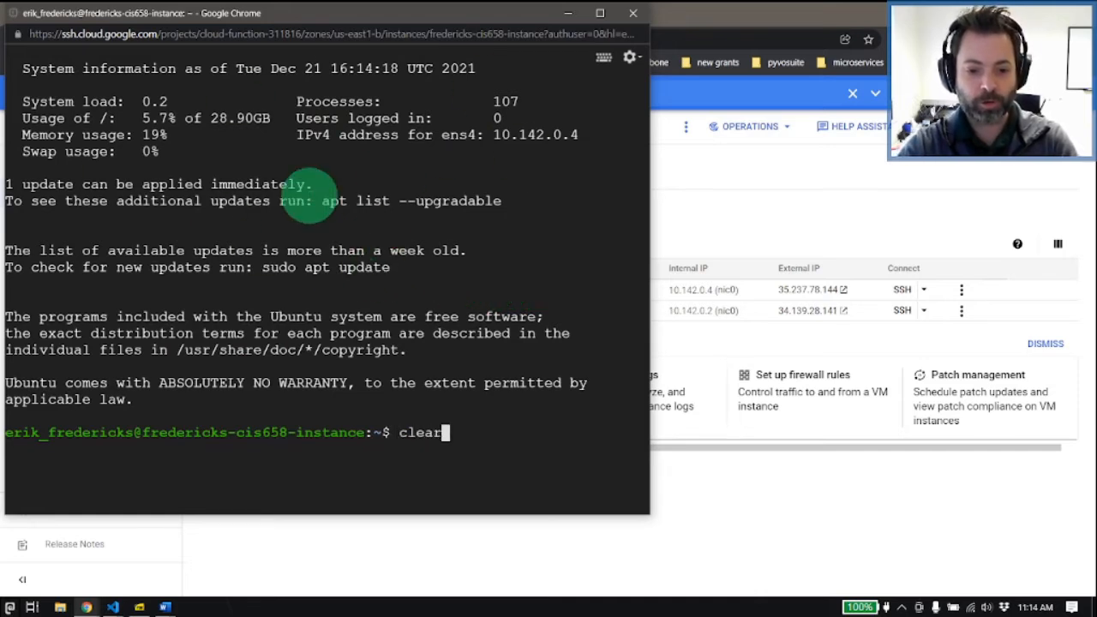
pyautogui.press('Return')
pyautogui.moveTo(649, 140); pyautogui.dragTo(747, 142)
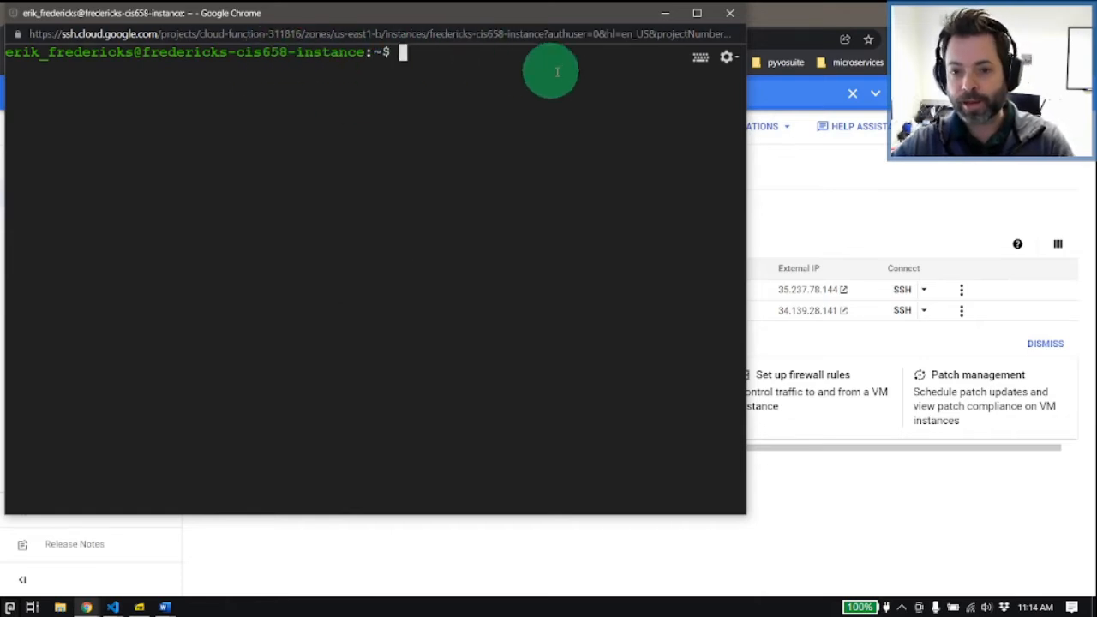
# Step: Review the SSH window's settings options, including file upload and download
pyautogui.click(725, 58)
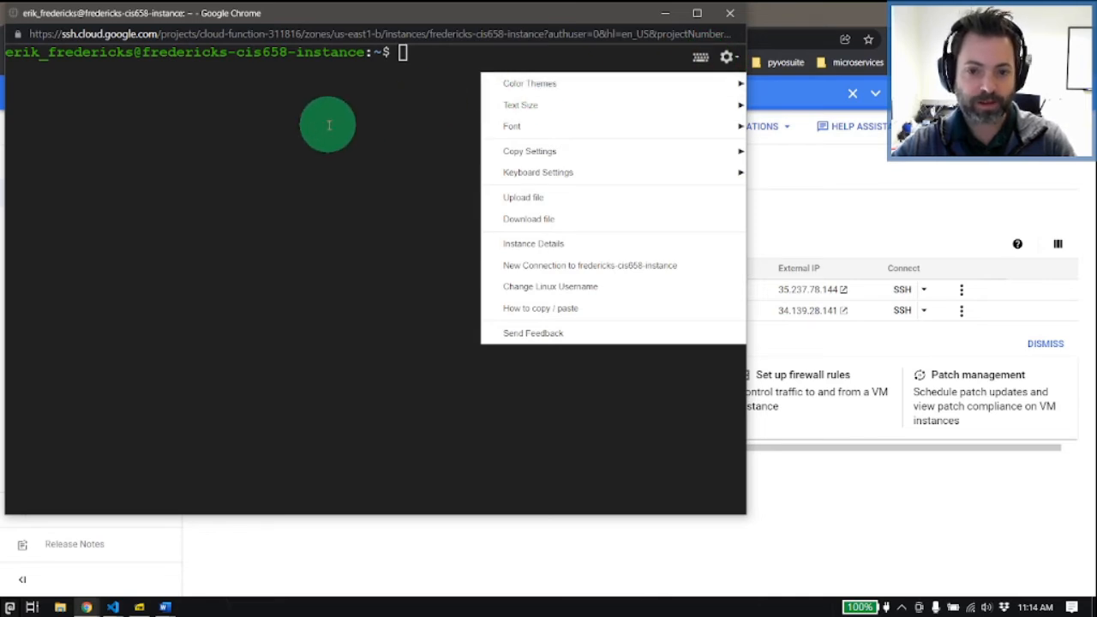
pyautogui.click(360, 90)
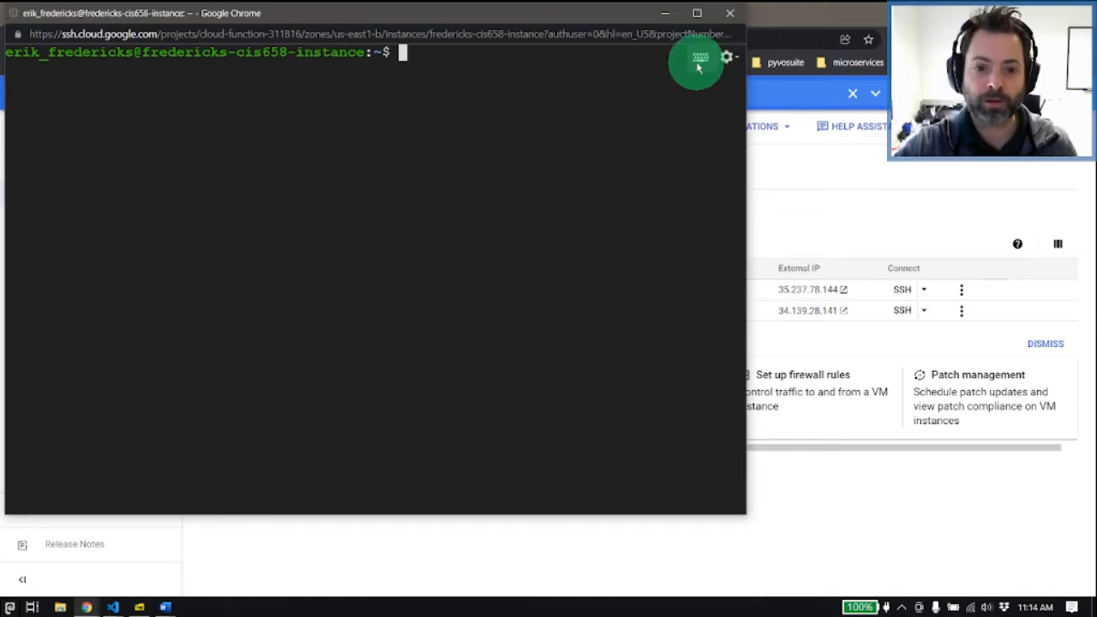
pyautogui.click(727, 62)
pyautogui.click(342, 93)
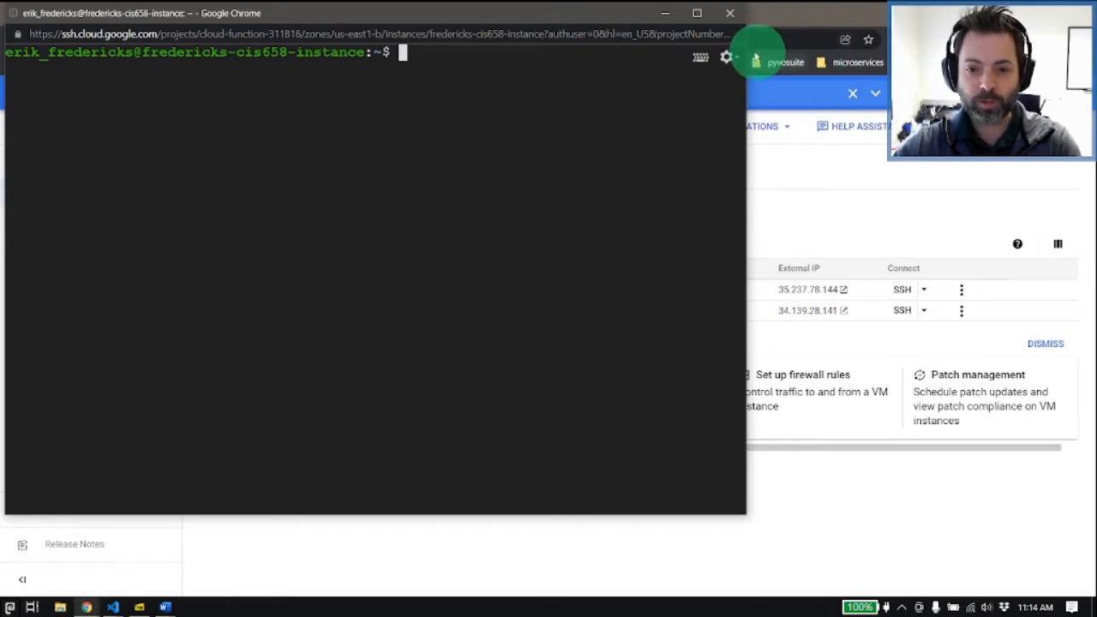
pyautogui.click(730, 57)
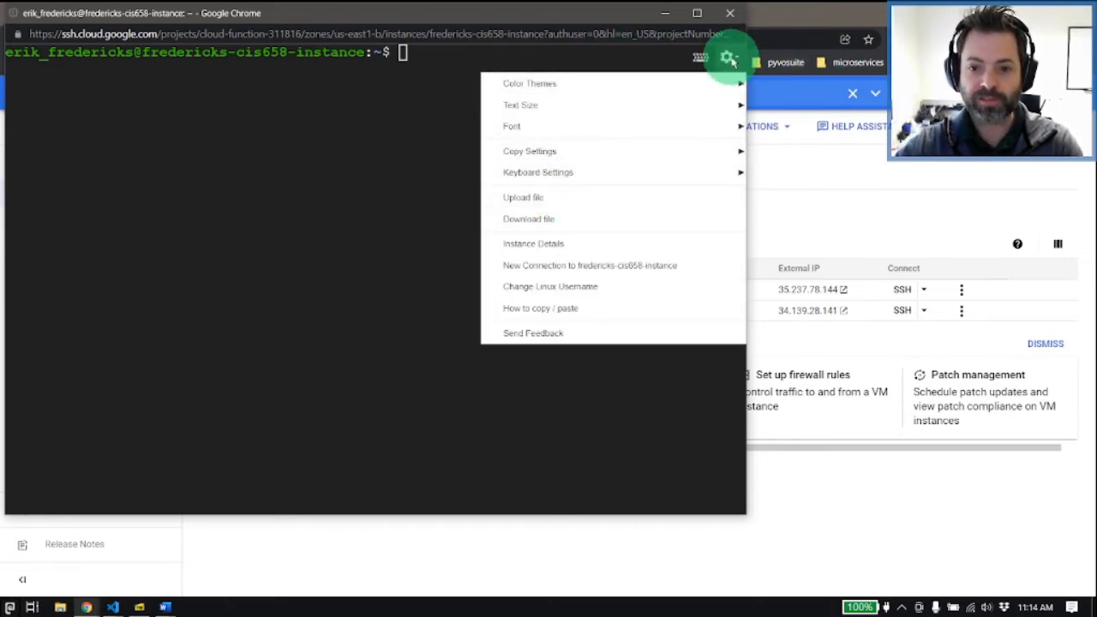
# Step: Open the SSH window's file upload picker and dismiss it without choosing a file
pyautogui.click(573, 197)
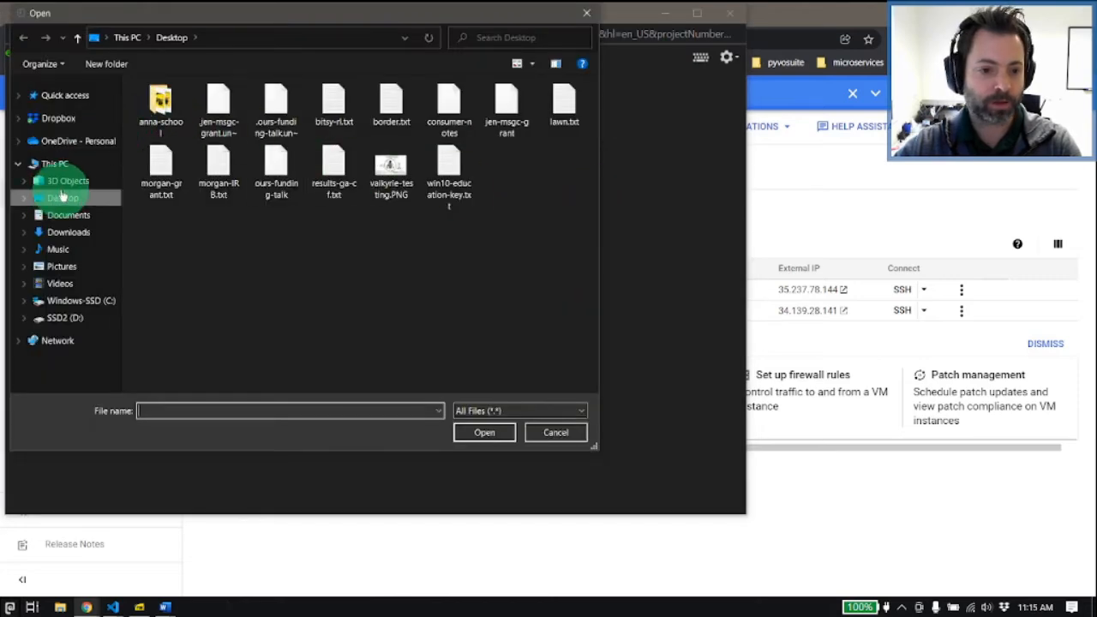
pyautogui.click(549, 433)
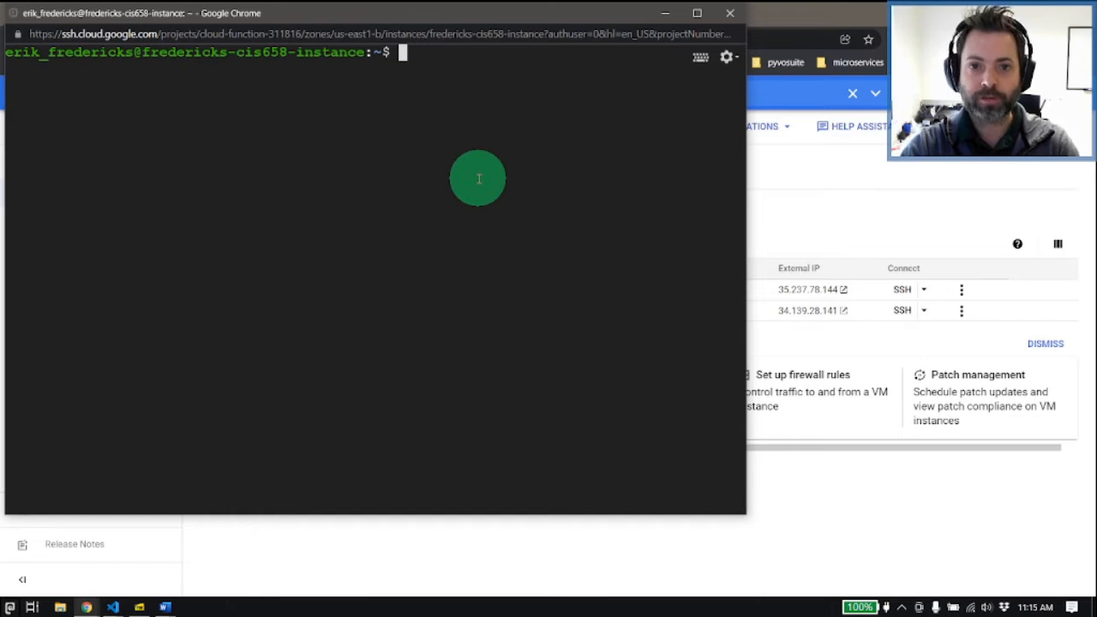
# Step: Create an empty file named "file" with touch, list the home directory before and after, and clear the terminal
pyautogui.write('ls')
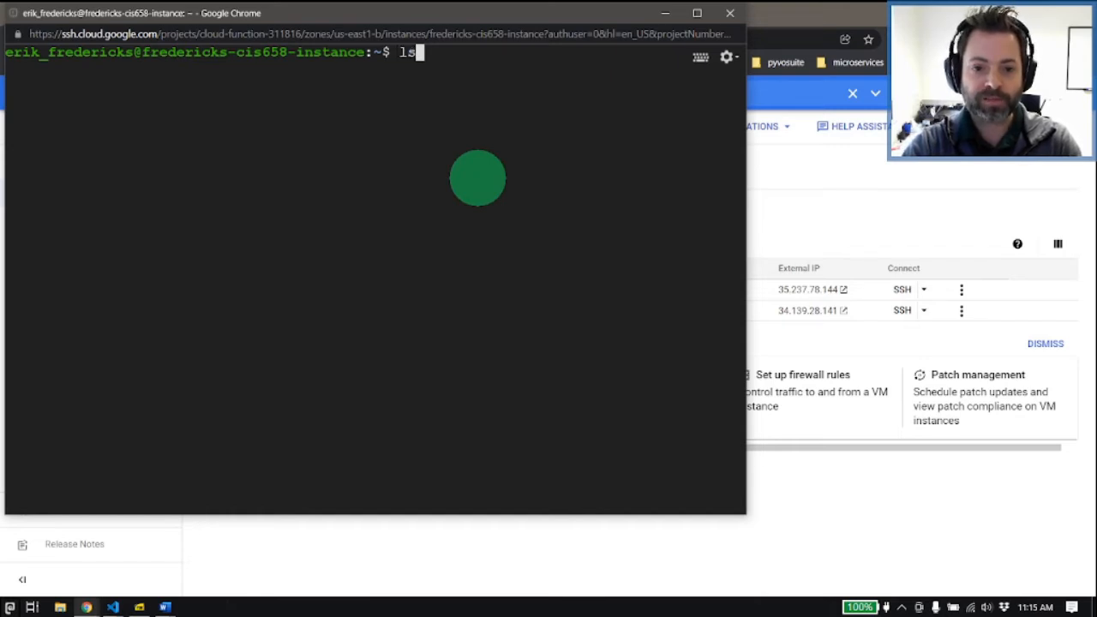
pyautogui.press('Return')
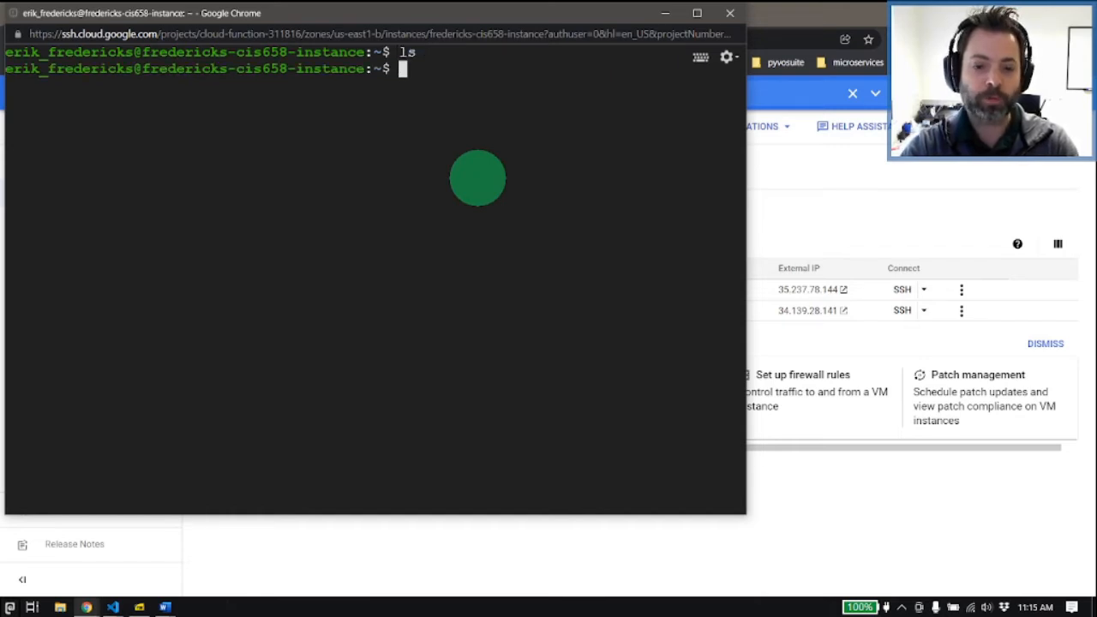
pyautogui.write('touch file')
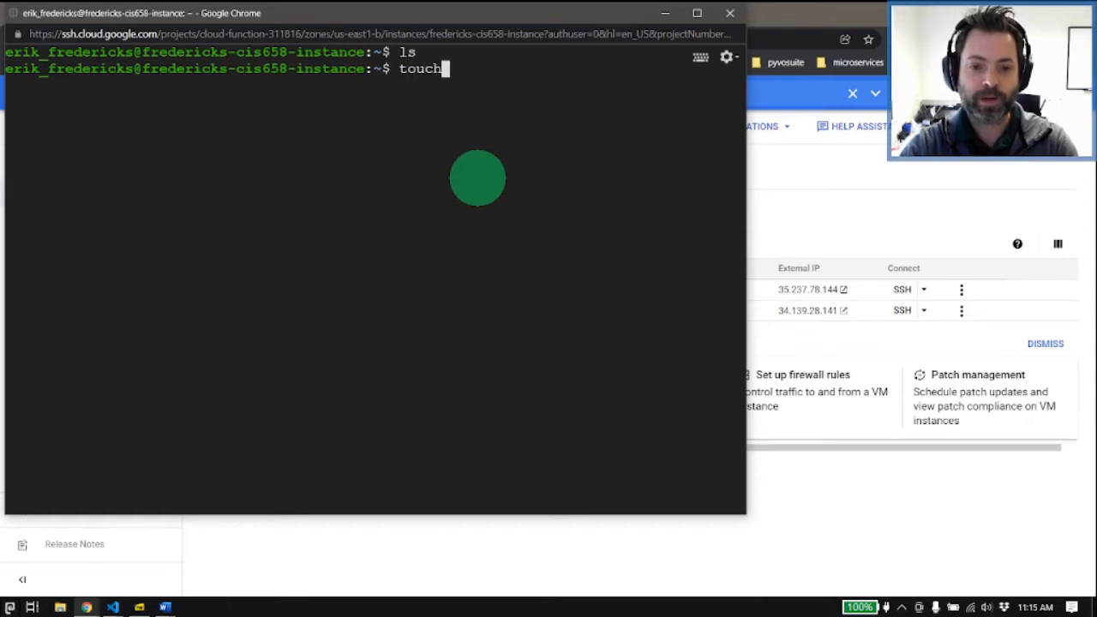
pyautogui.press('Return')
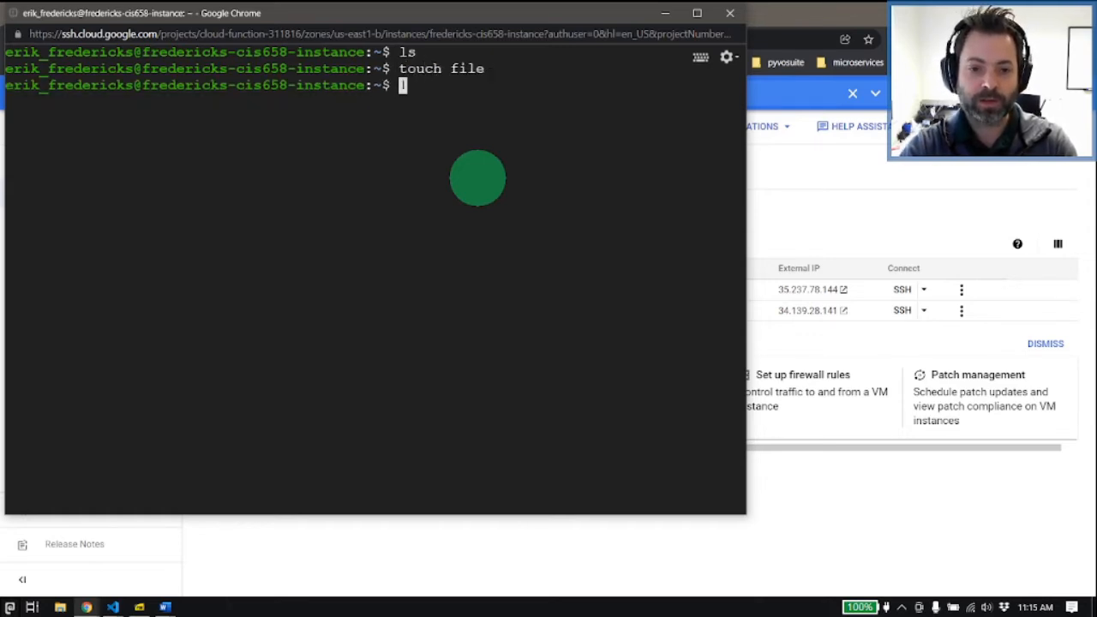
pyautogui.write('ls')
pyautogui.press('Return')
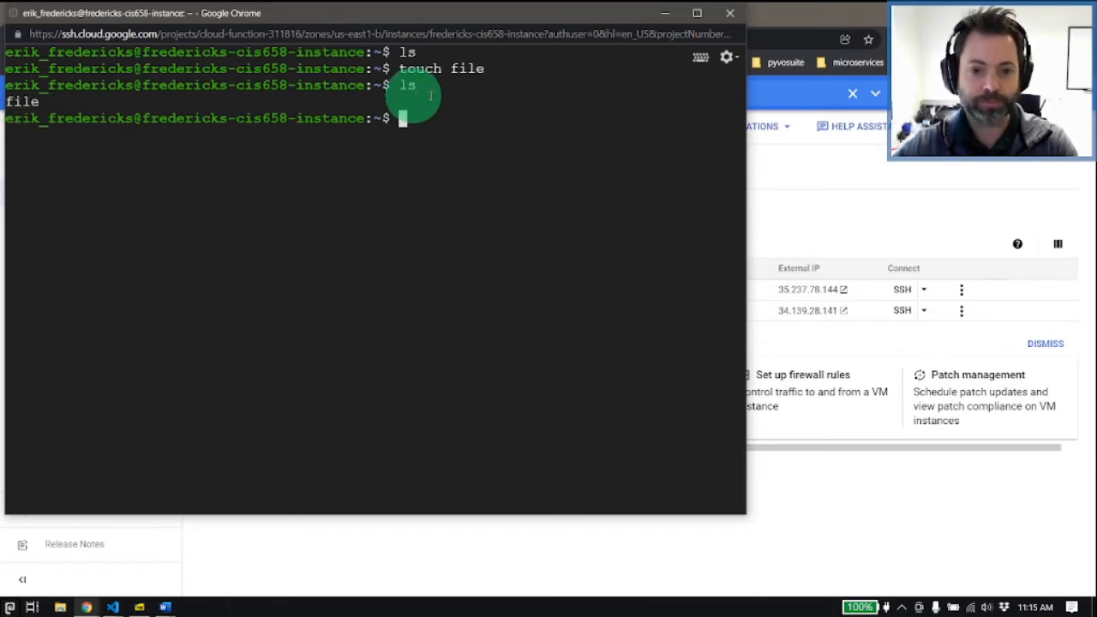
pyautogui.write('clear')
pyautogui.press('Return')
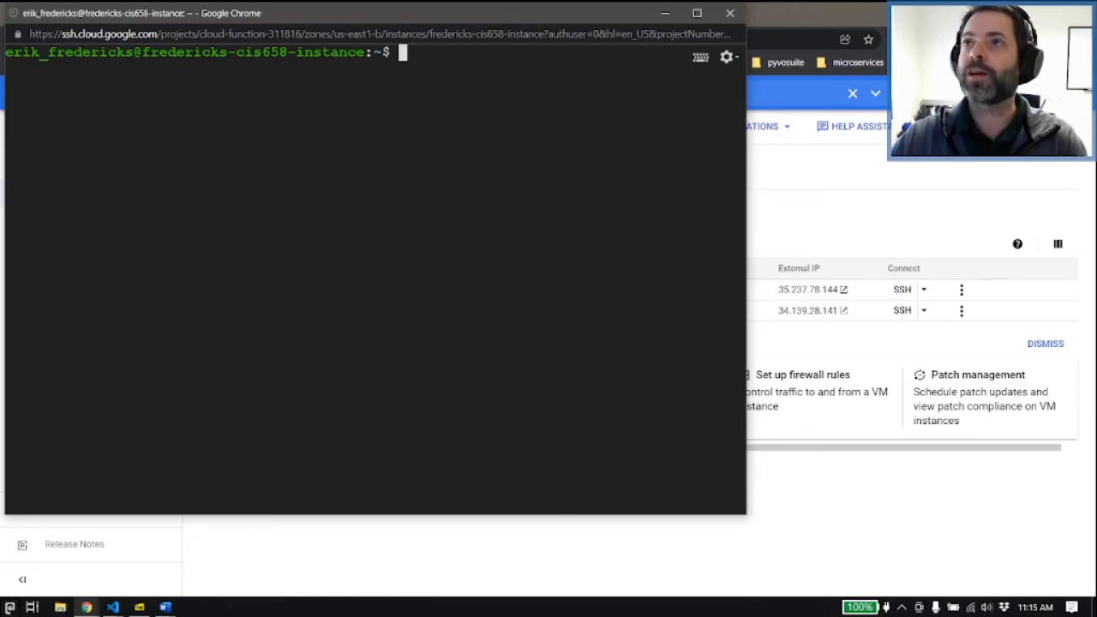
# Step: Arrange the SSH terminal side by side with the DigitalOcean LAMP on Ubuntu 20.04 tutorial window
pyautogui.click(853, 26)
pyautogui.moveTo(854, 27); pyautogui.dragTo(801, 21)
pyautogui.click(299, 147)
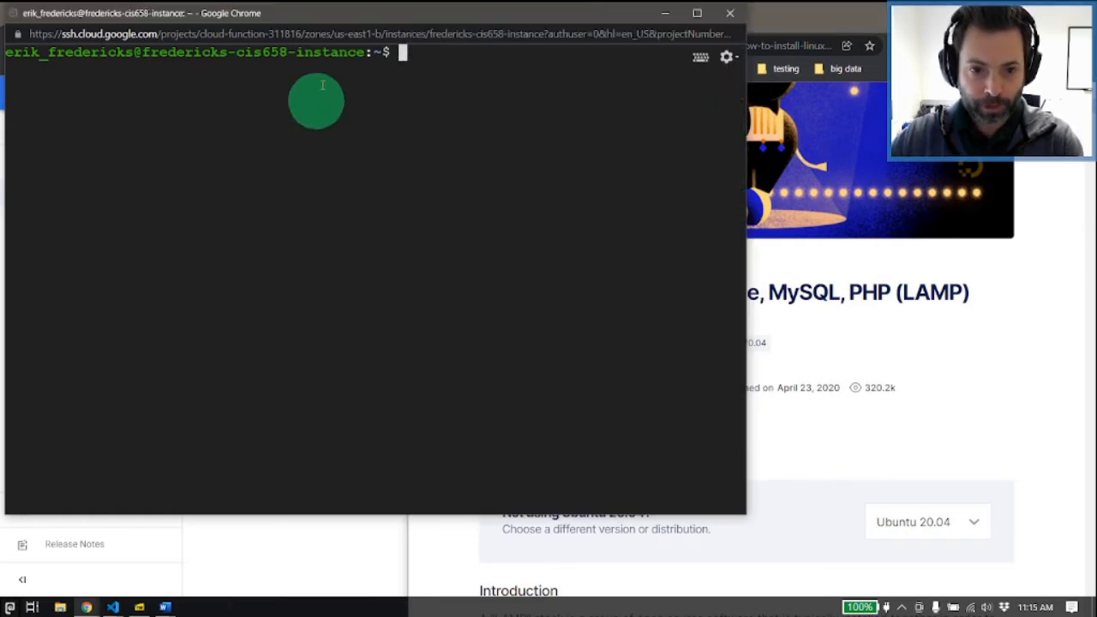
pyautogui.moveTo(363, 20); pyautogui.dragTo(0, 83)
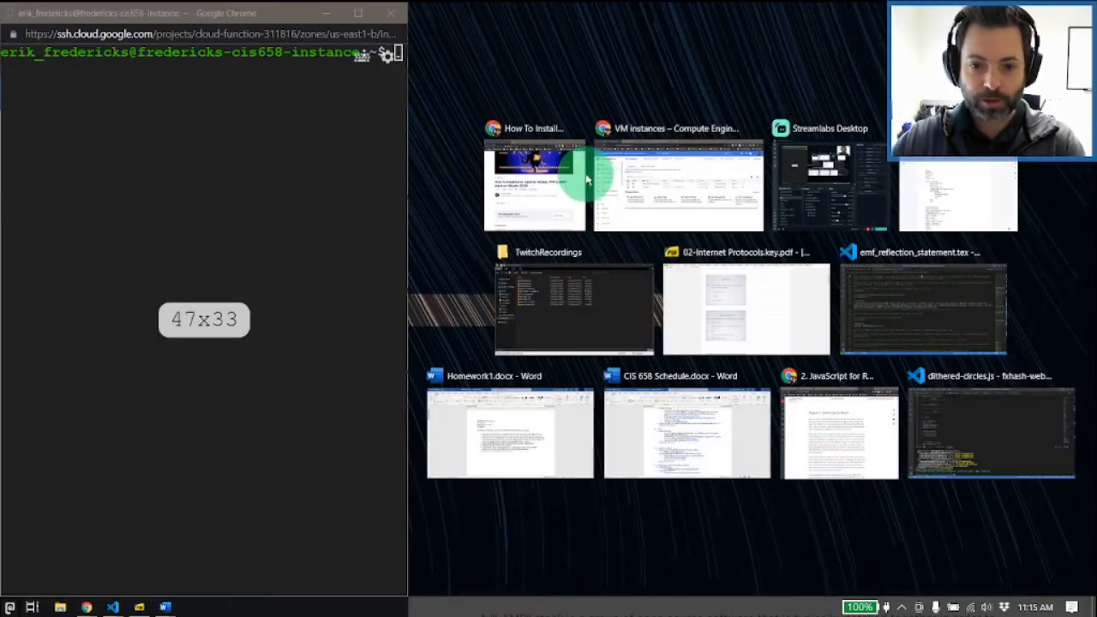
pyautogui.click(558, 176)
pyautogui.scroll(3, 649, 323)
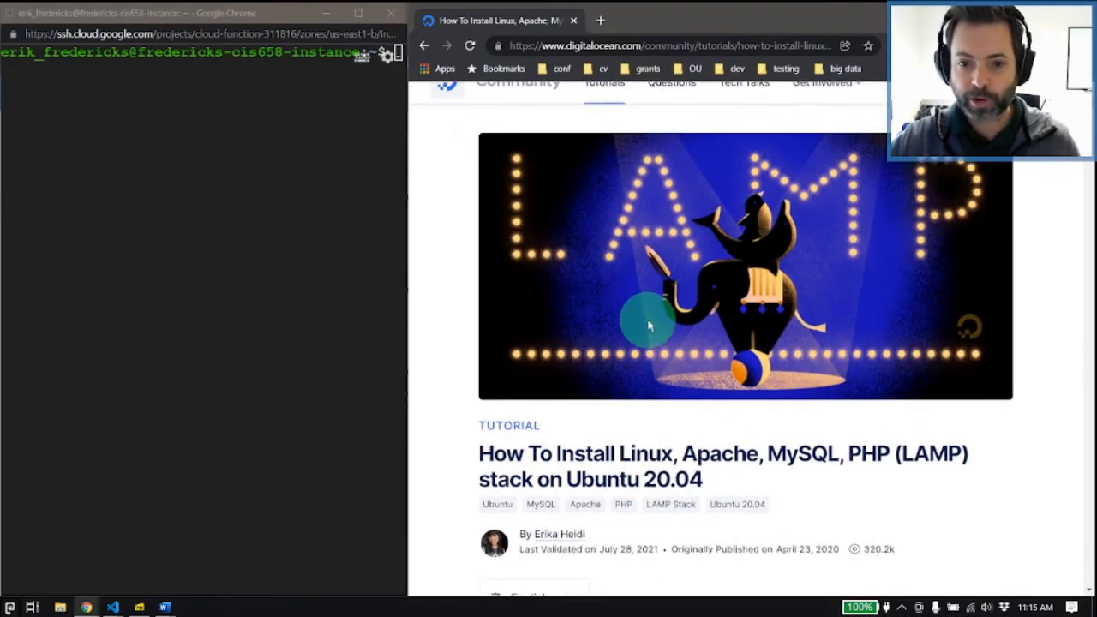
pyautogui.scroll(-2, 649, 323)
# Step: Widen the terminal's share of the split and bring the tutorial to Step 1, installing Apache
pyautogui.click(350, 253)
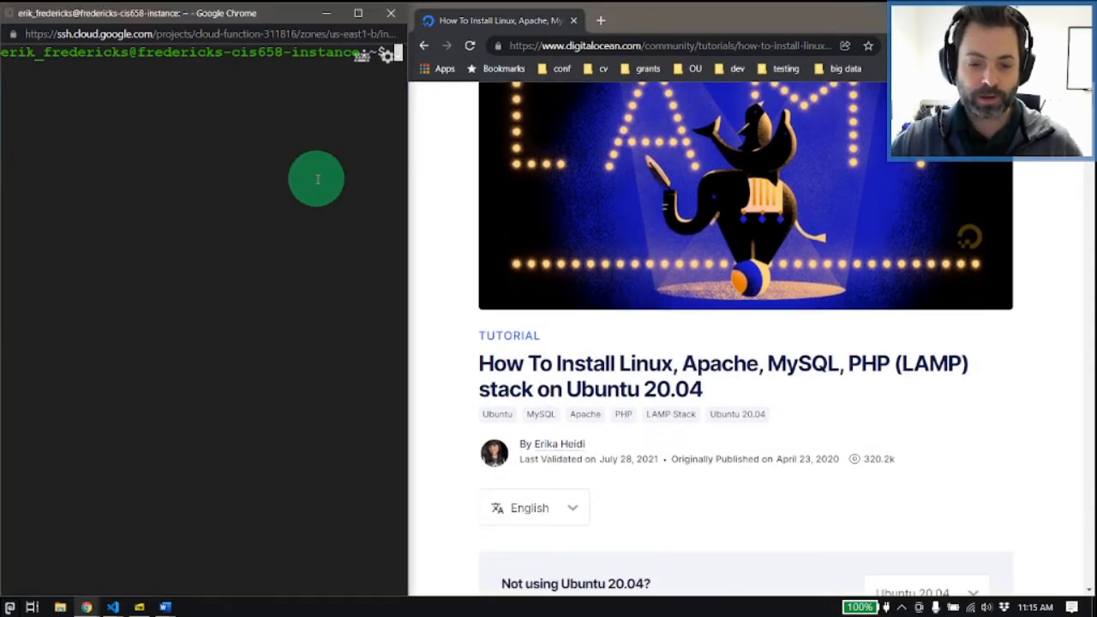
pyautogui.click(388, 55)
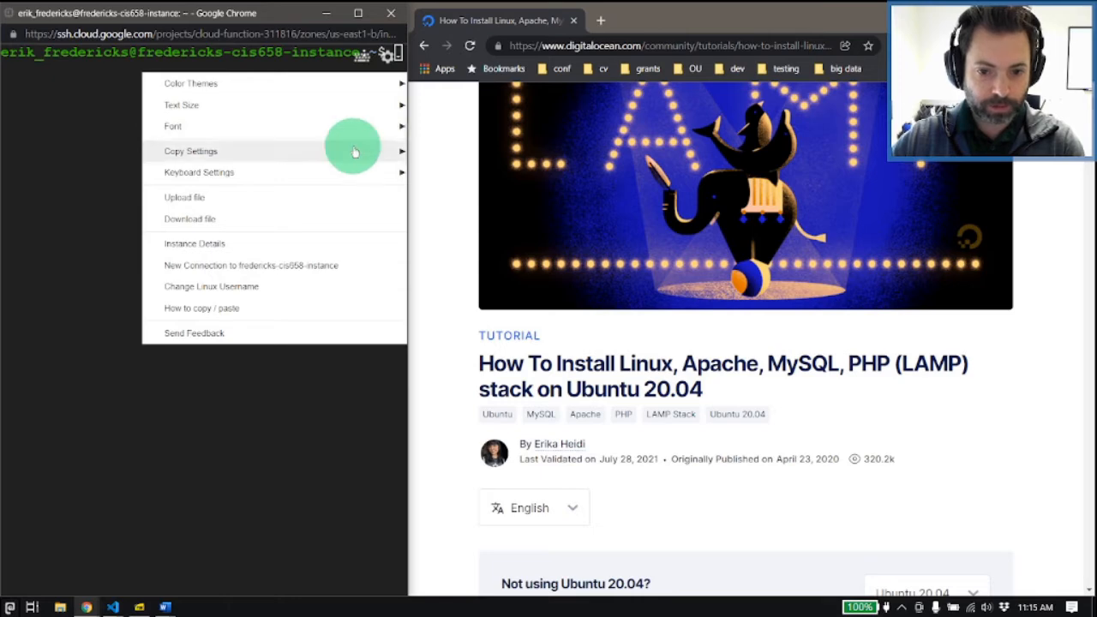
pyautogui.click(404, 357)
pyautogui.moveTo(410, 356); pyautogui.dragTo(556, 343)
pyautogui.click(397, 267)
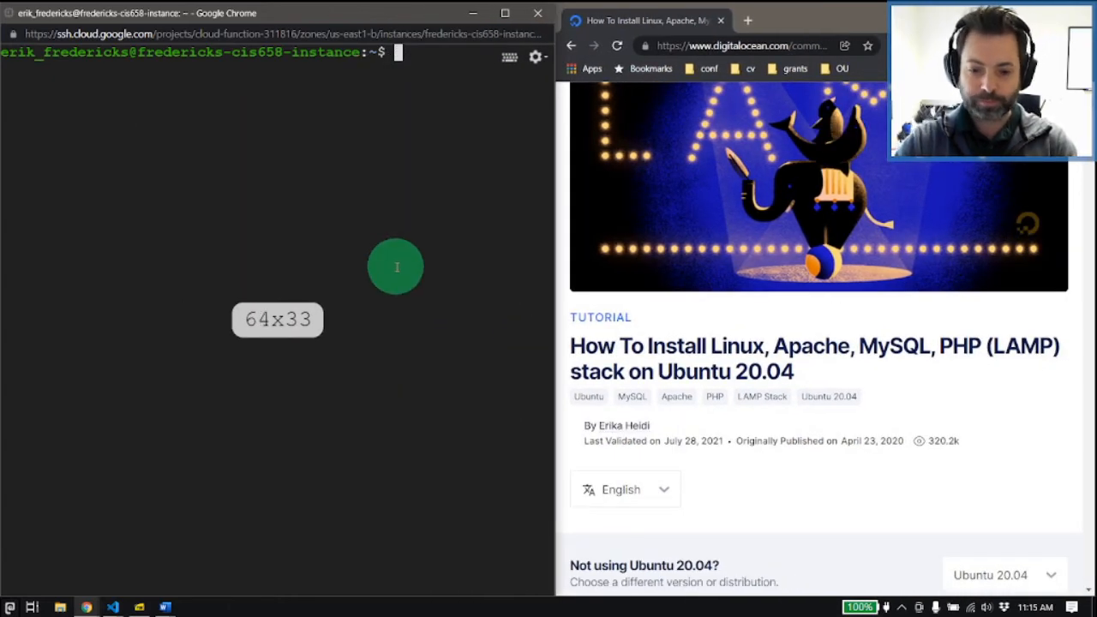
pyautogui.scroll(-7, 583, 306)
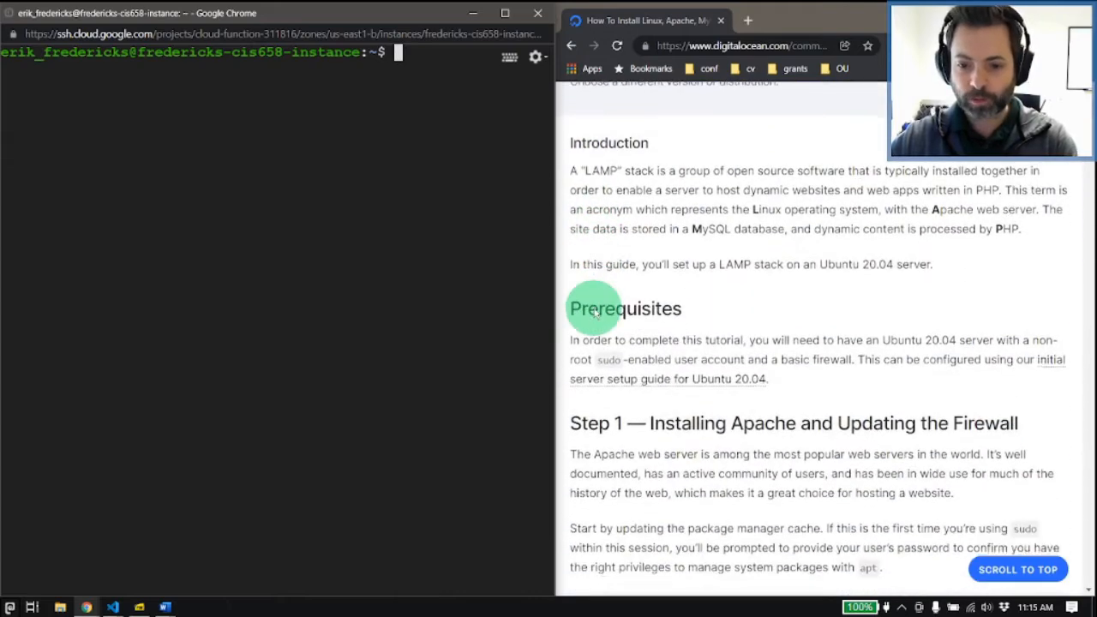
pyautogui.scroll(-2, 610, 310)
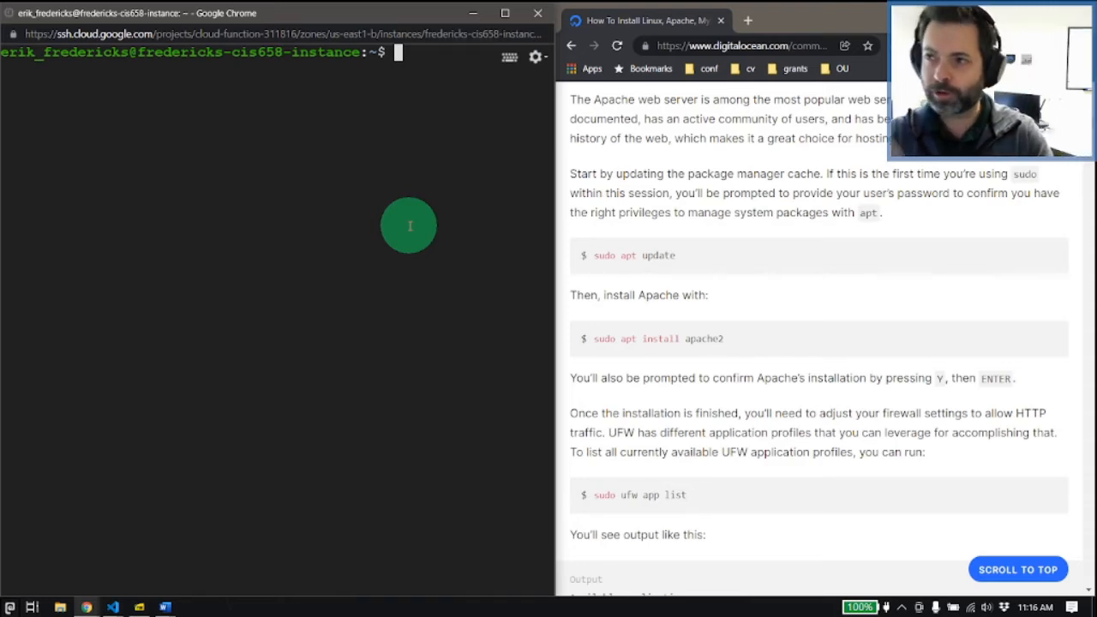
pyautogui.write('sud')
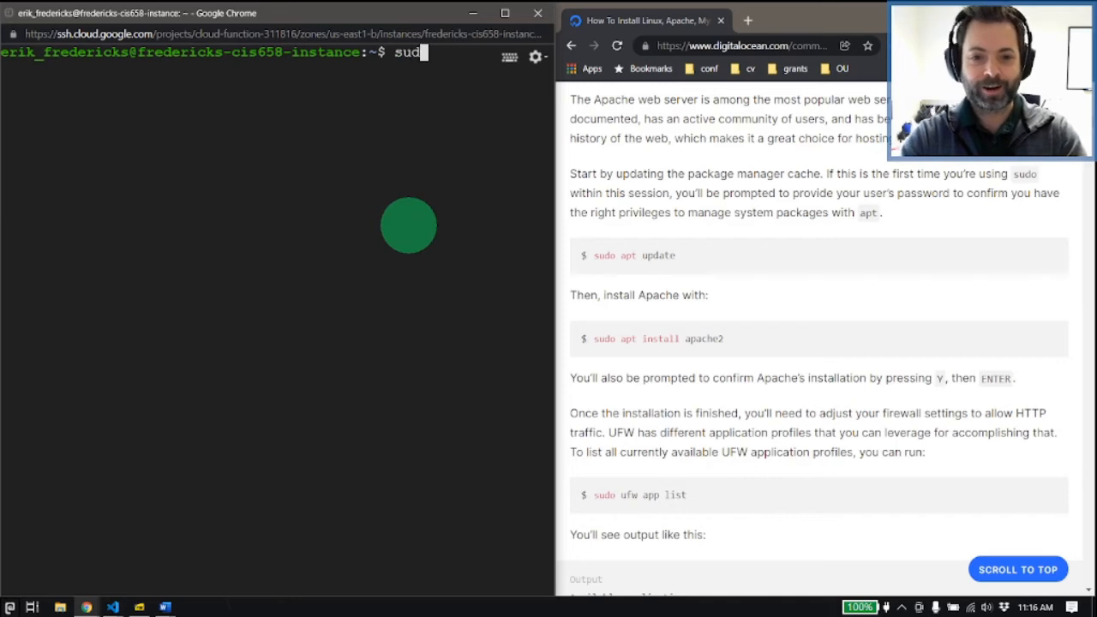
pyautogui.write('o apt update')
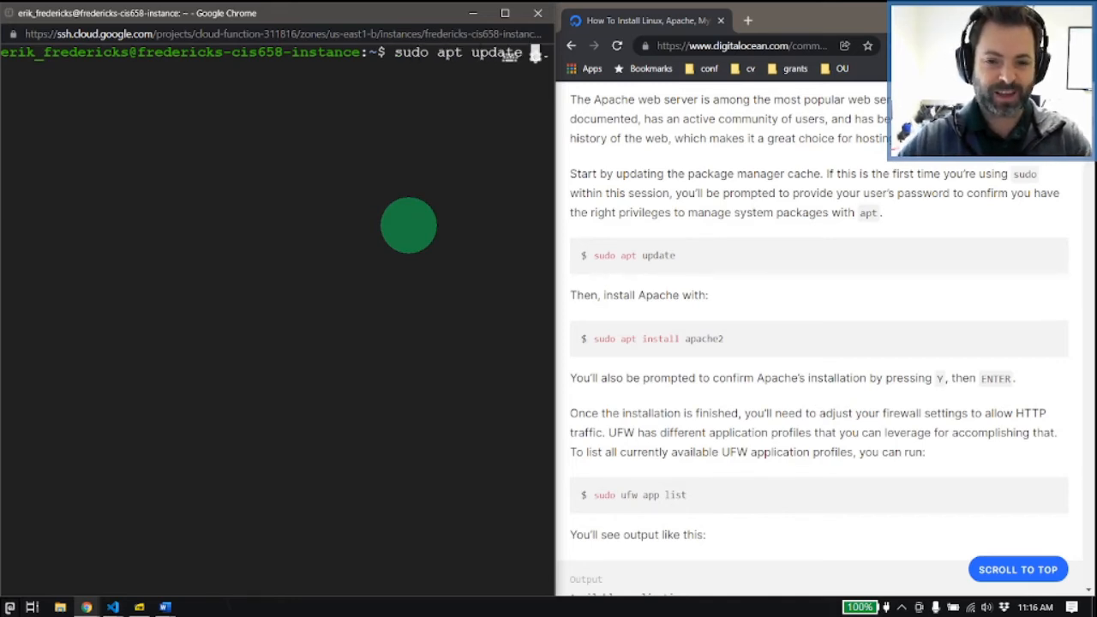
pyautogui.hotkey('ctrl', 'c')
pyautogui.write('clear')
pyautogui.press('Return')
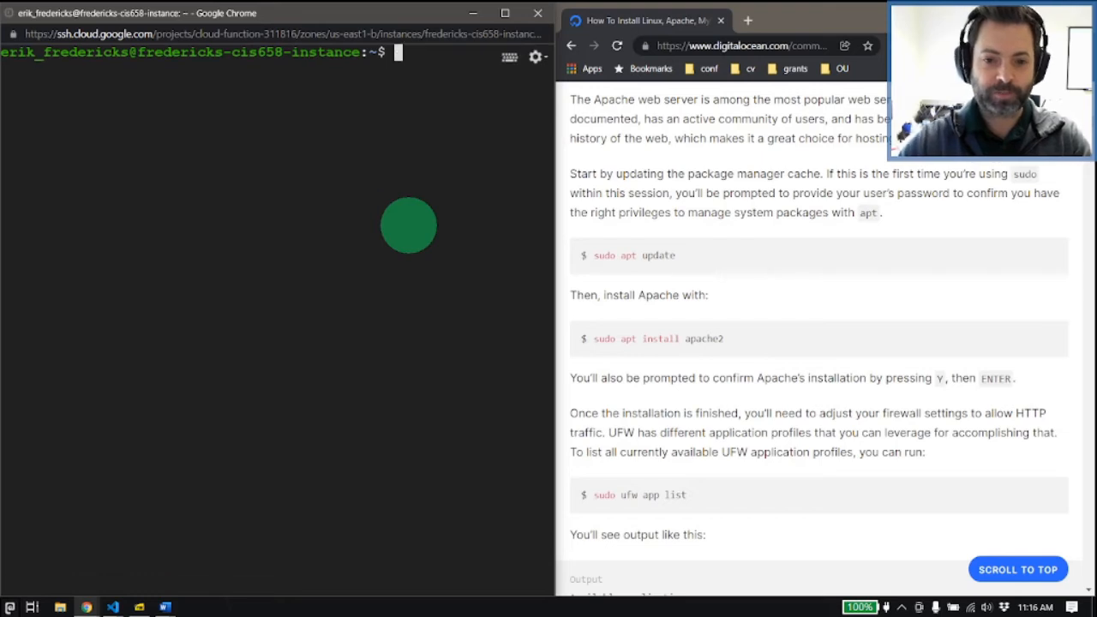
# Step: Reduce the text size of the SSH terminal
pyautogui.click(536, 57)
pyautogui.moveTo(415, 106)
pyautogui.click(245, 144)
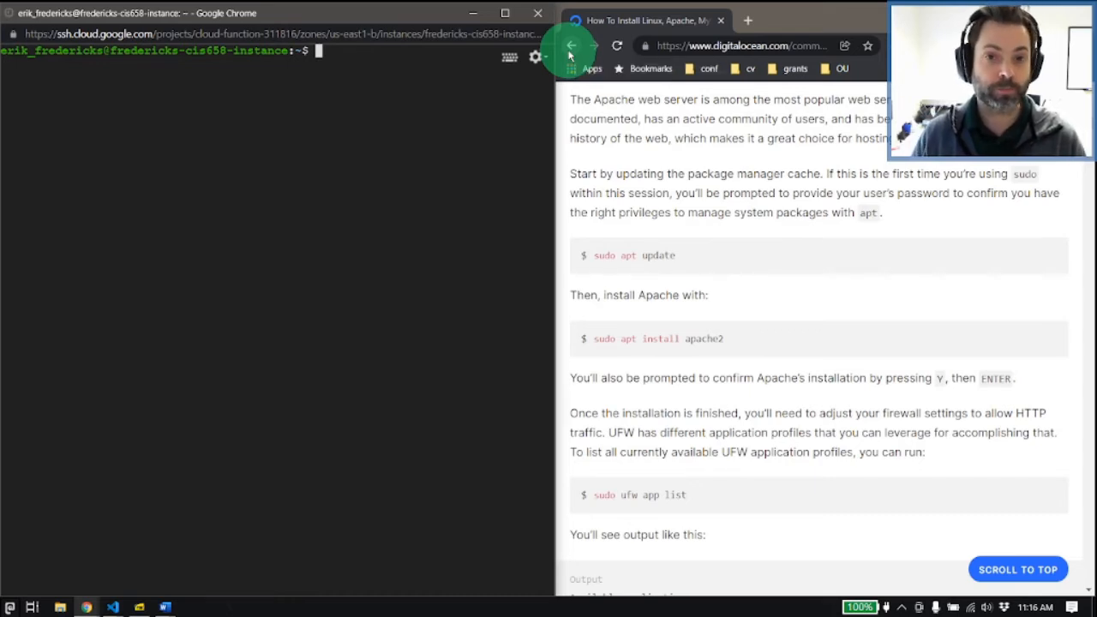
# Step: Refresh the package lists with sudo apt update and upgrade the installed packages with sudo apt upgrade, accepting the default answer
pyautogui.write('sudo apt update')
pyautogui.press('Return')
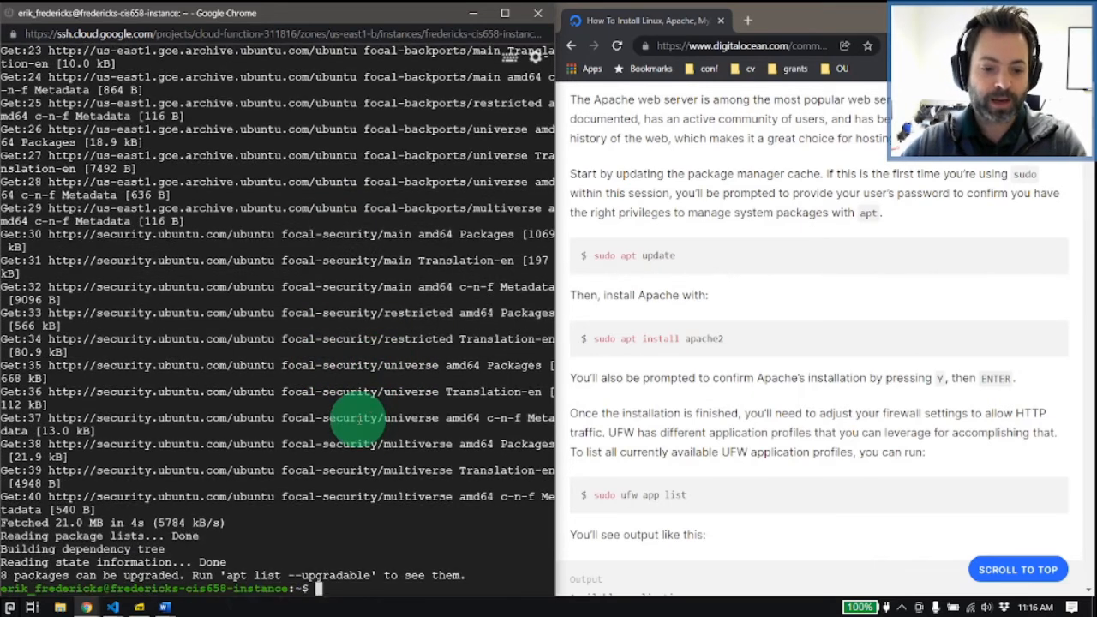
pyautogui.write('sudo apt upgrade')
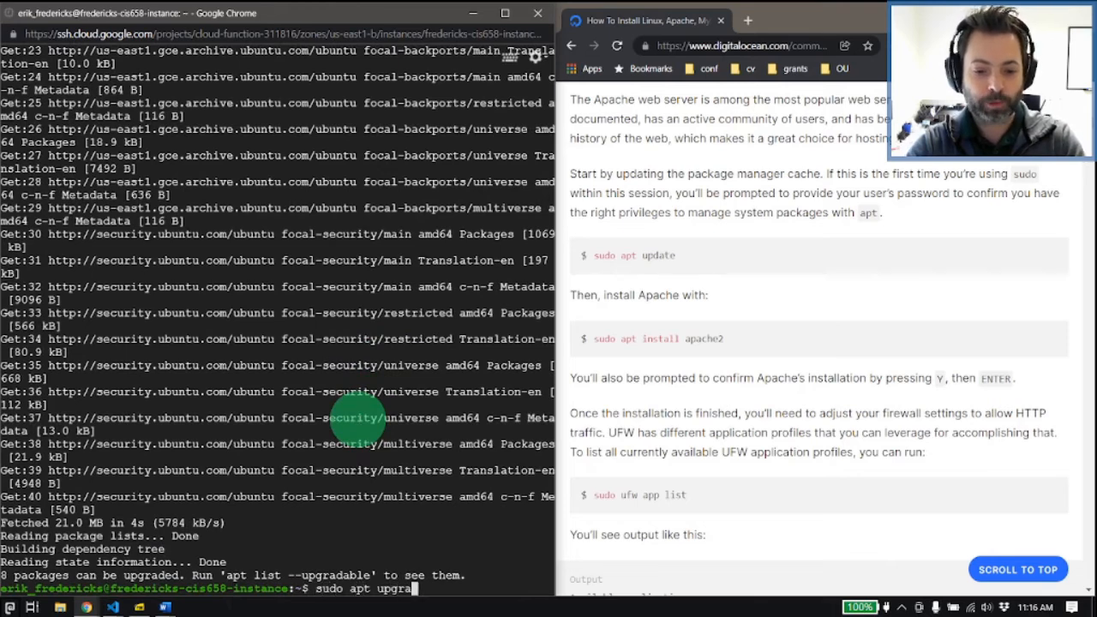
pyautogui.press('Return')
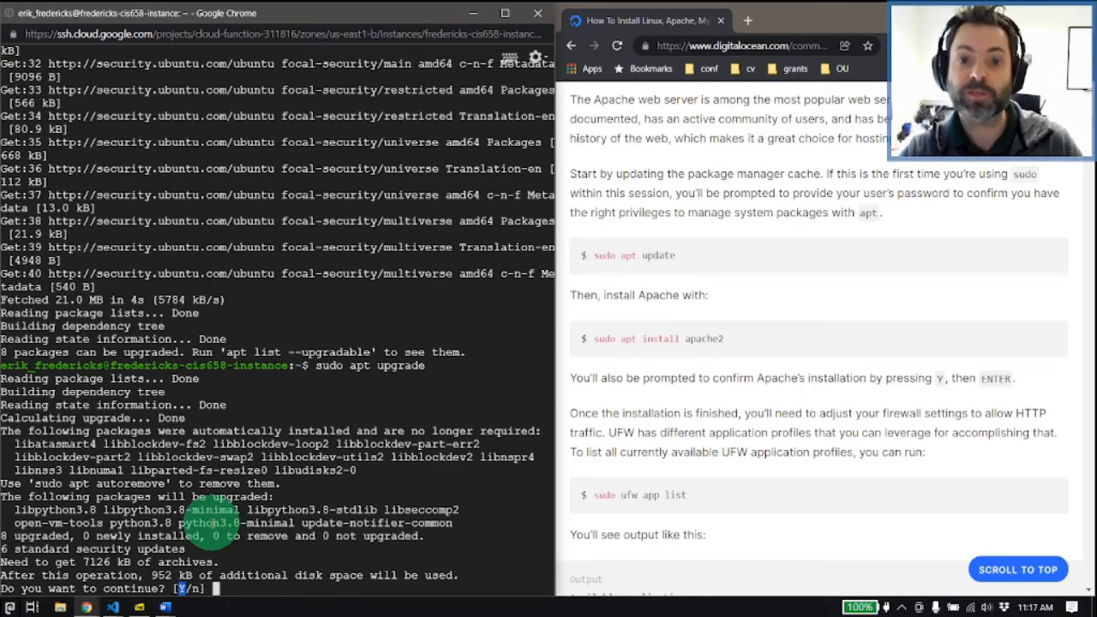
pyautogui.press('Return')
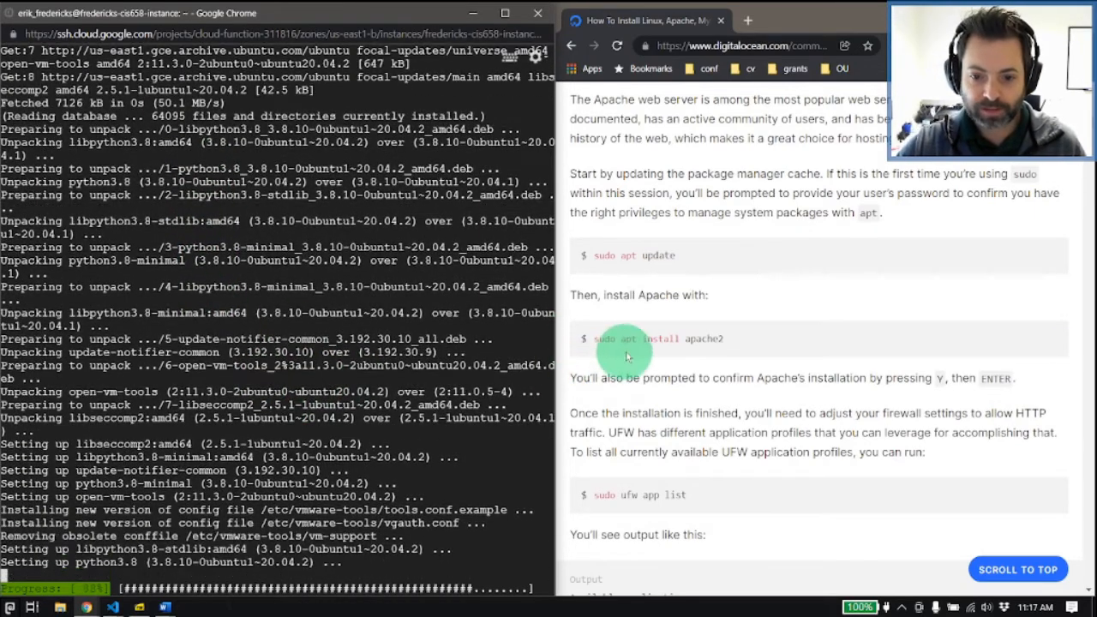
# Step: Clear the terminal and install Apache with sudo apt install apache2, accepting the default answer
pyautogui.moveTo(724, 340); pyautogui.dragTo(592, 343)
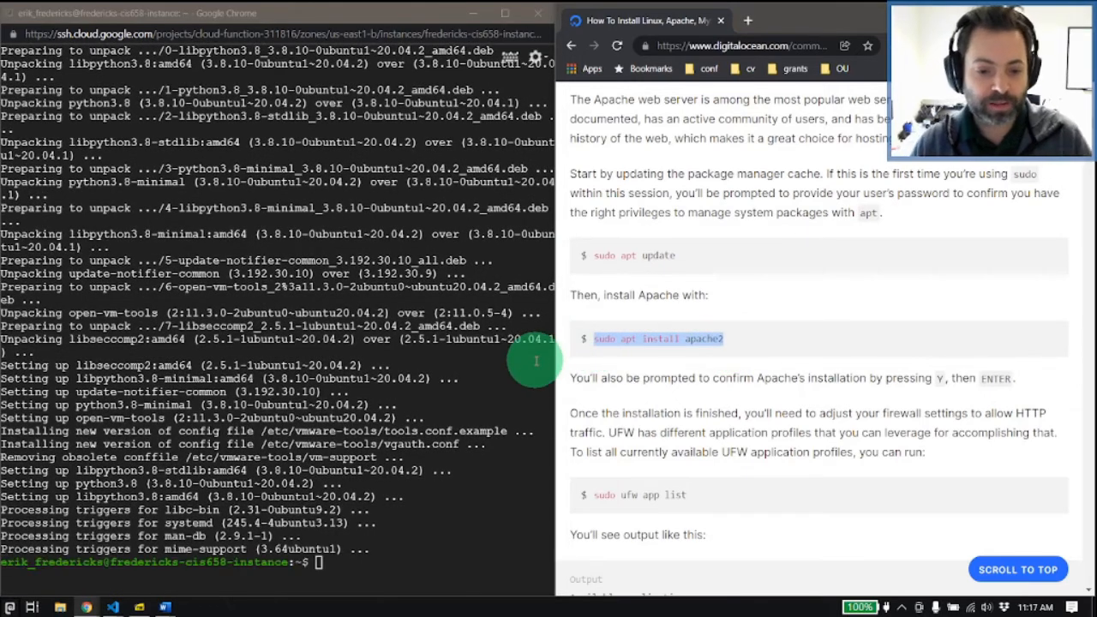
pyautogui.click(462, 463)
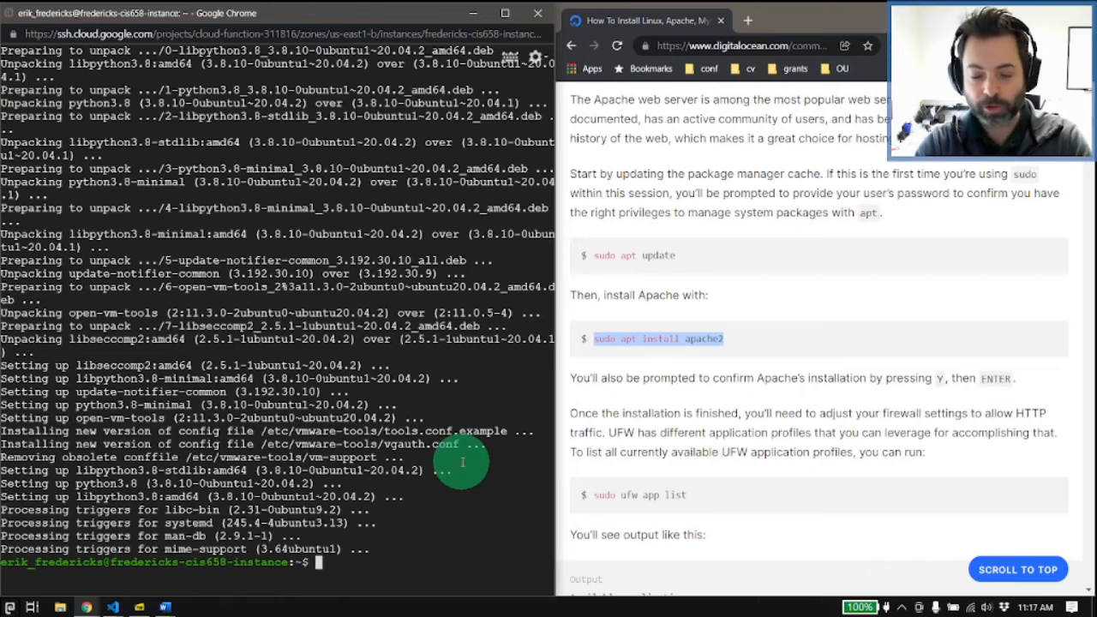
pyautogui.write('clear')
pyautogui.press('Return')
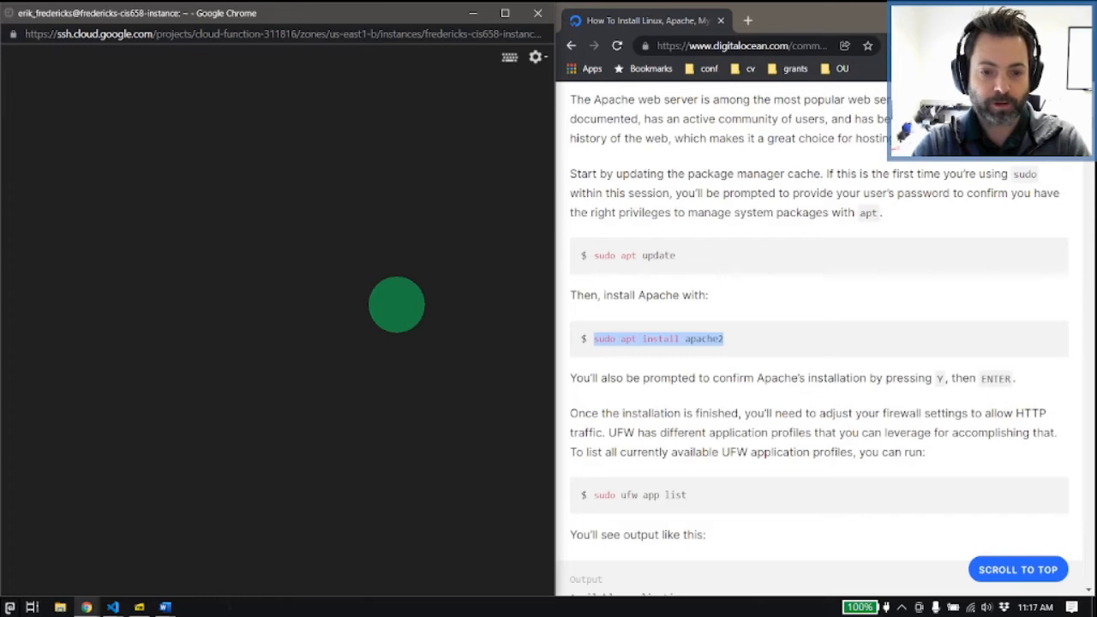
pyautogui.write('sudo apt instal')
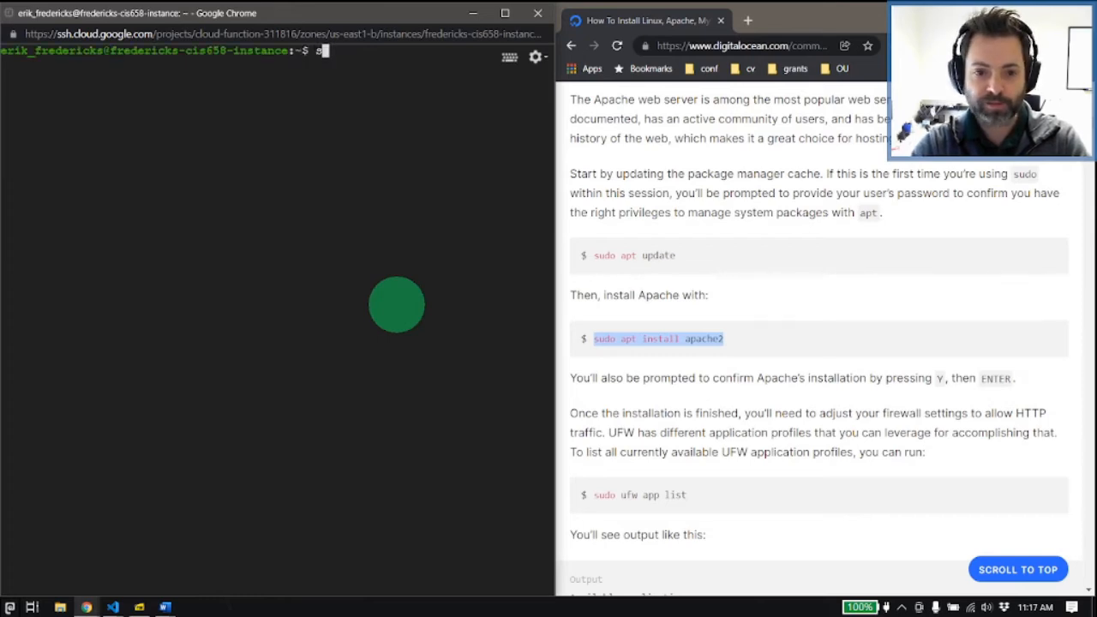
pyautogui.write('l apache2')
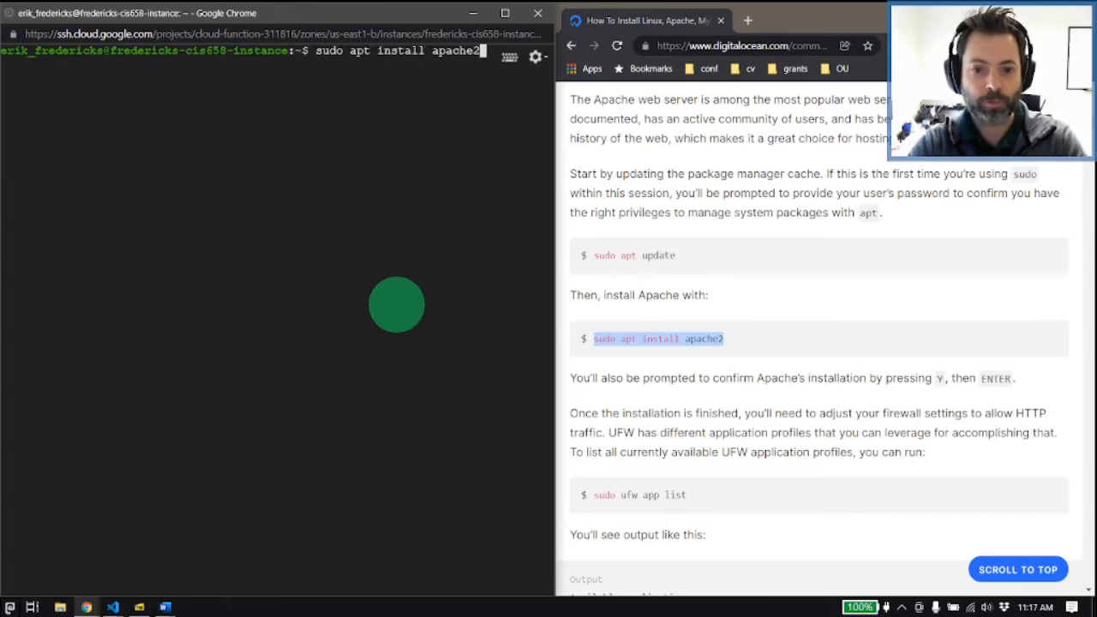
pyautogui.press('Return')
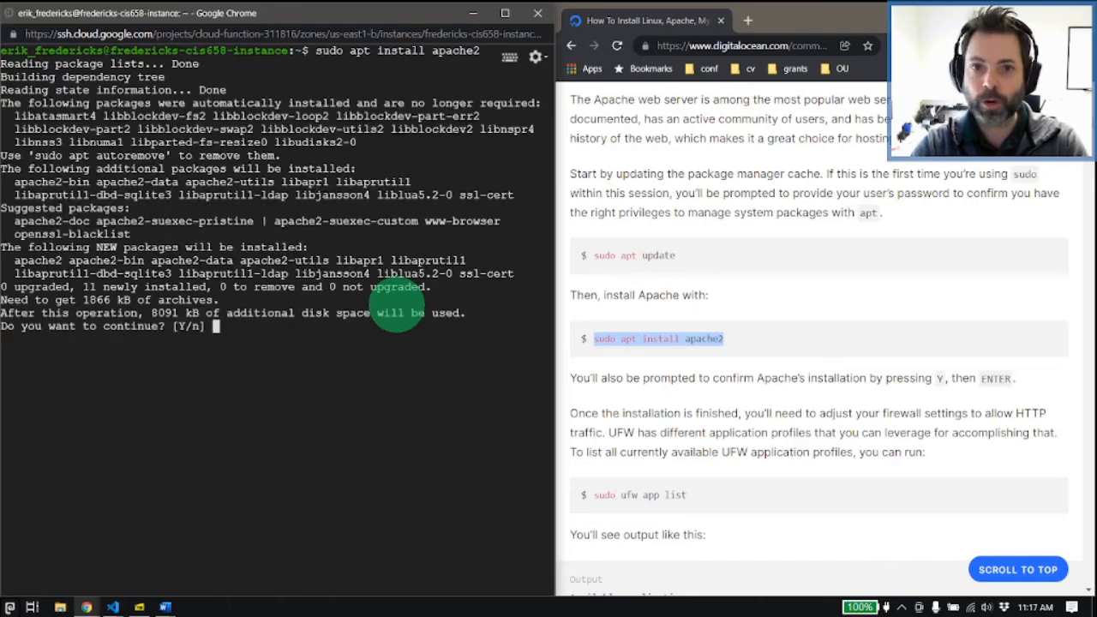
pyautogui.press('Return')
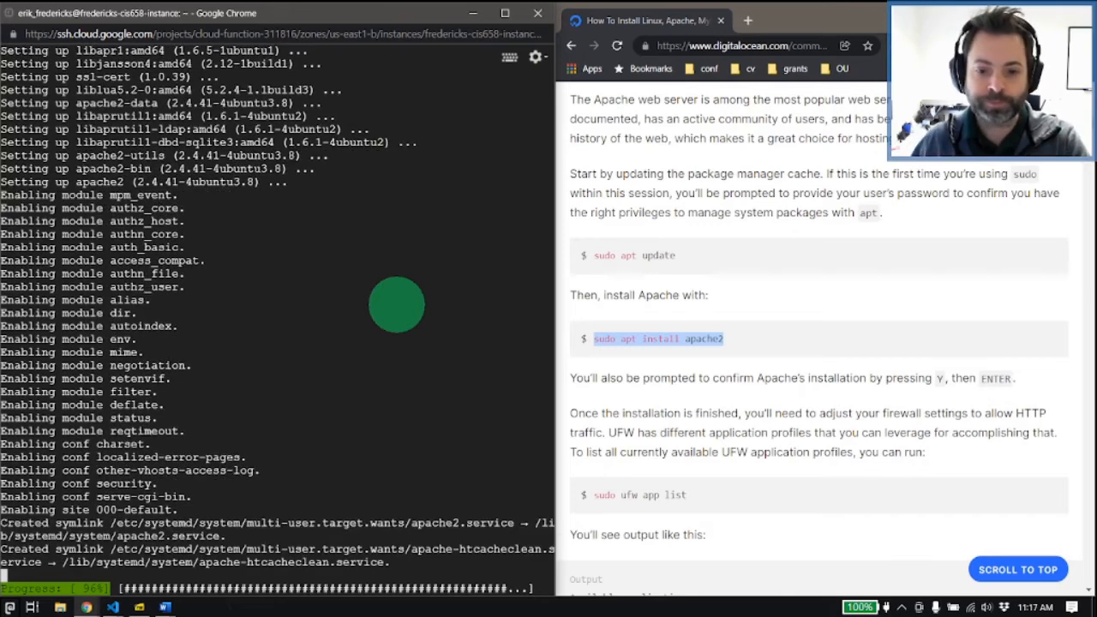
# Step: Clear the terminal and list the available UFW application profiles with sudo ufw app list
pyautogui.scroll(-3, 666, 352)
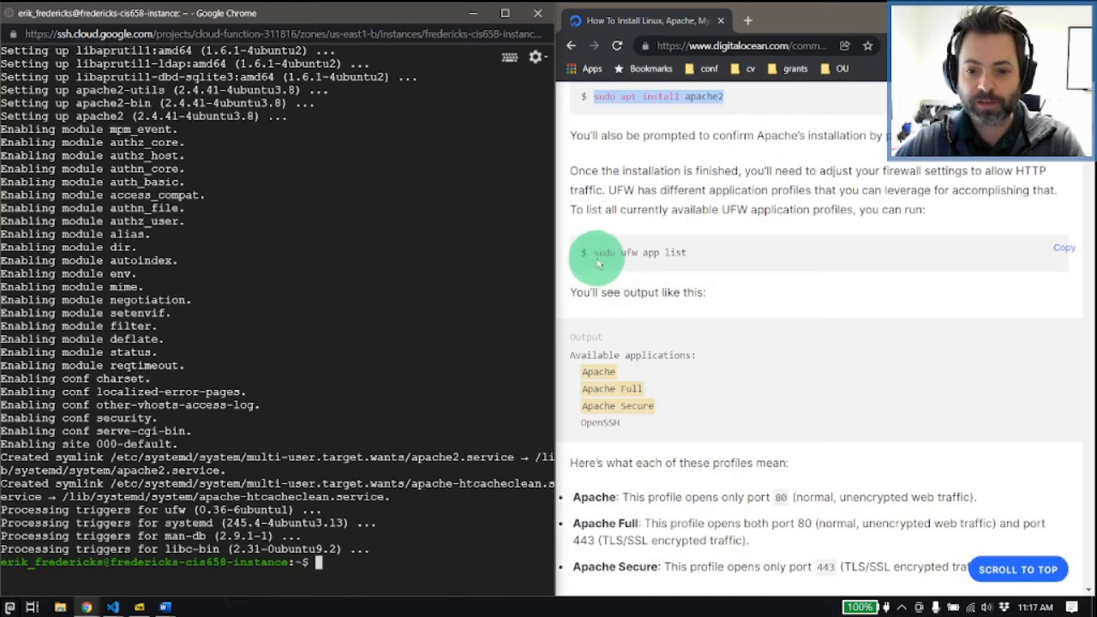
pyautogui.moveTo(595, 255); pyautogui.dragTo(687, 253)
pyautogui.click(375, 278)
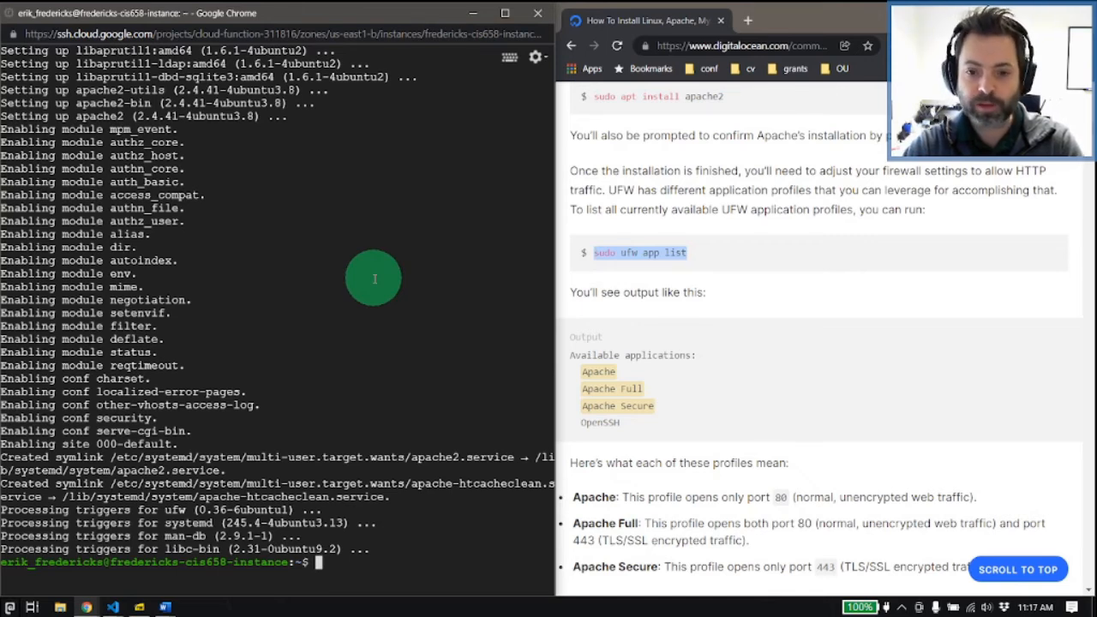
pyautogui.write('clear')
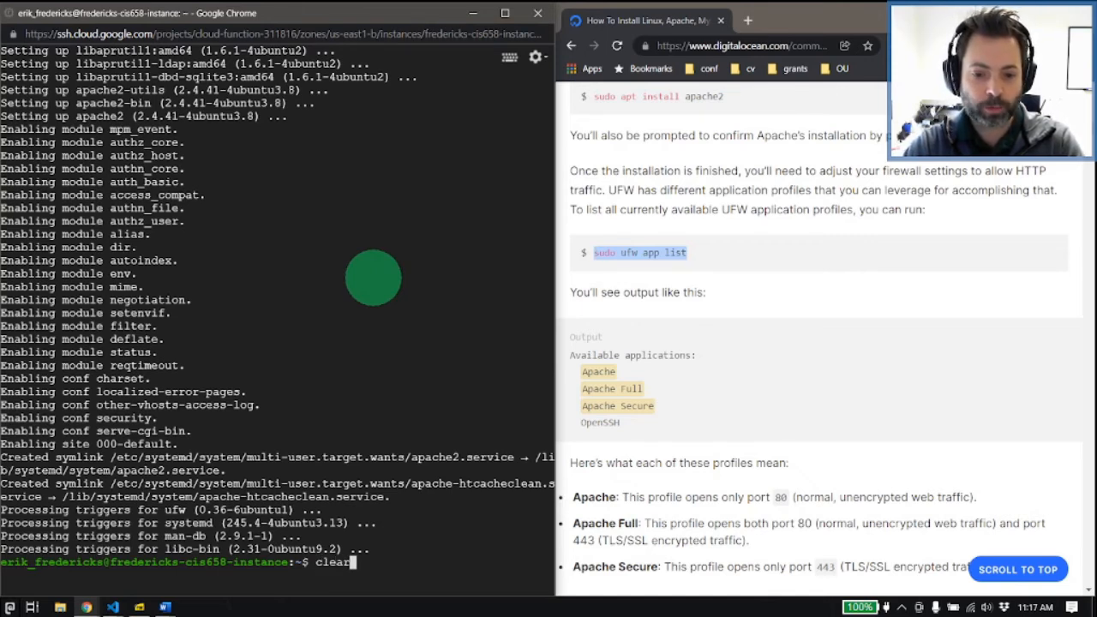
pyautogui.press('Return')
pyautogui.write('sudo uf')
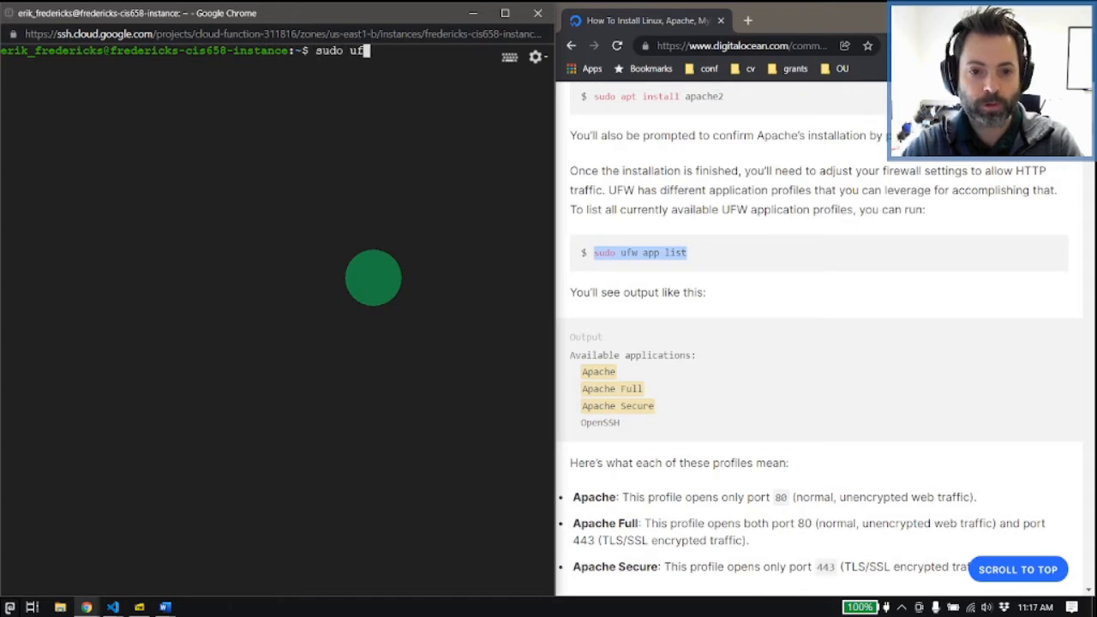
pyautogui.write('w app list')
pyautogui.press('Return')
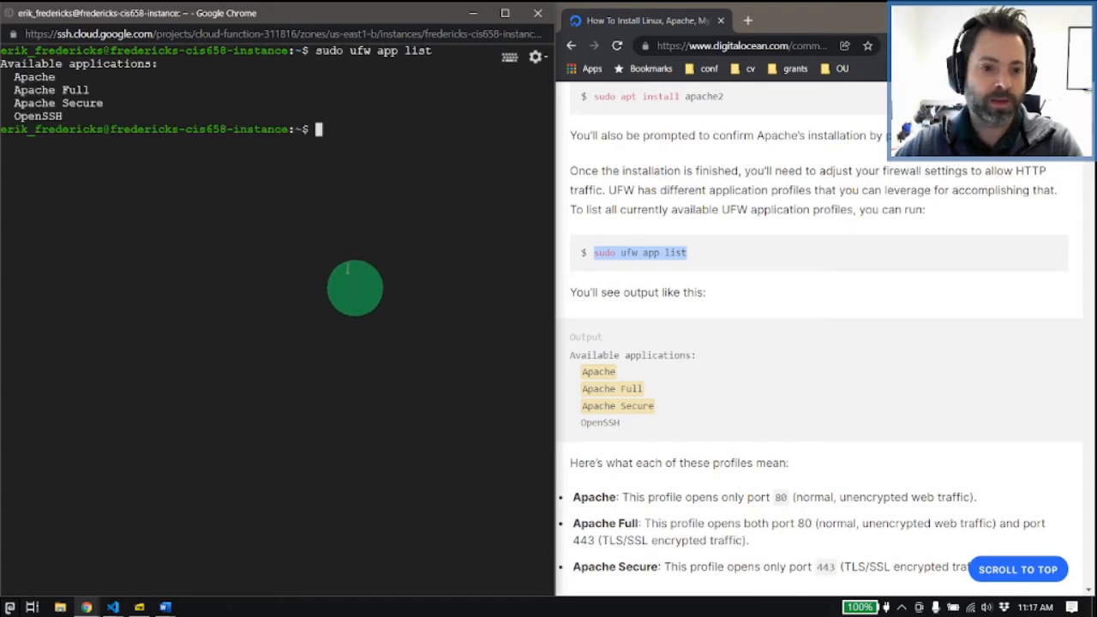
pyautogui.moveTo(14, 77); pyautogui.dragTo(109, 110)
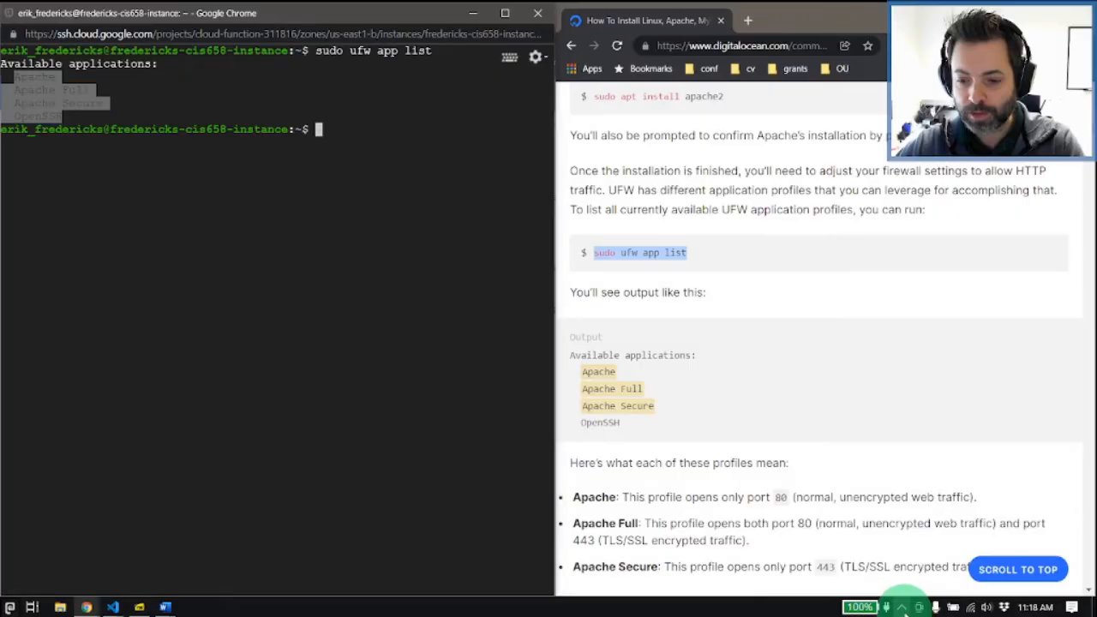
# Step: Quit the background utility running in the system tray and return focus to the SSH terminal
pyautogui.click(902, 607)
pyautogui.rightClick(931, 552)
pyautogui.click(918, 545)
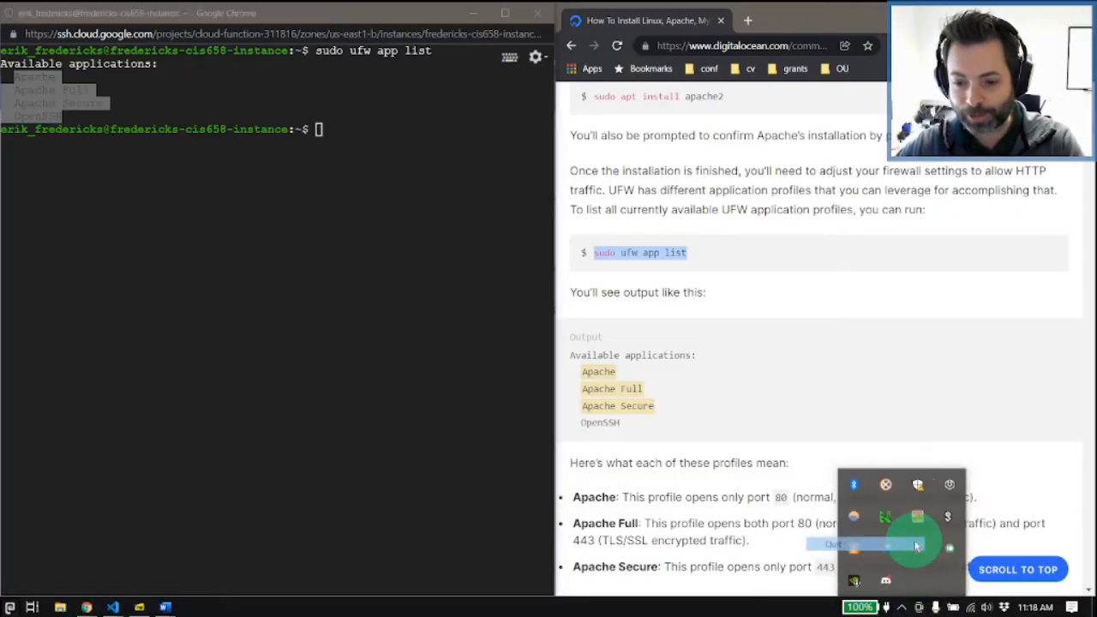
pyautogui.click(858, 436)
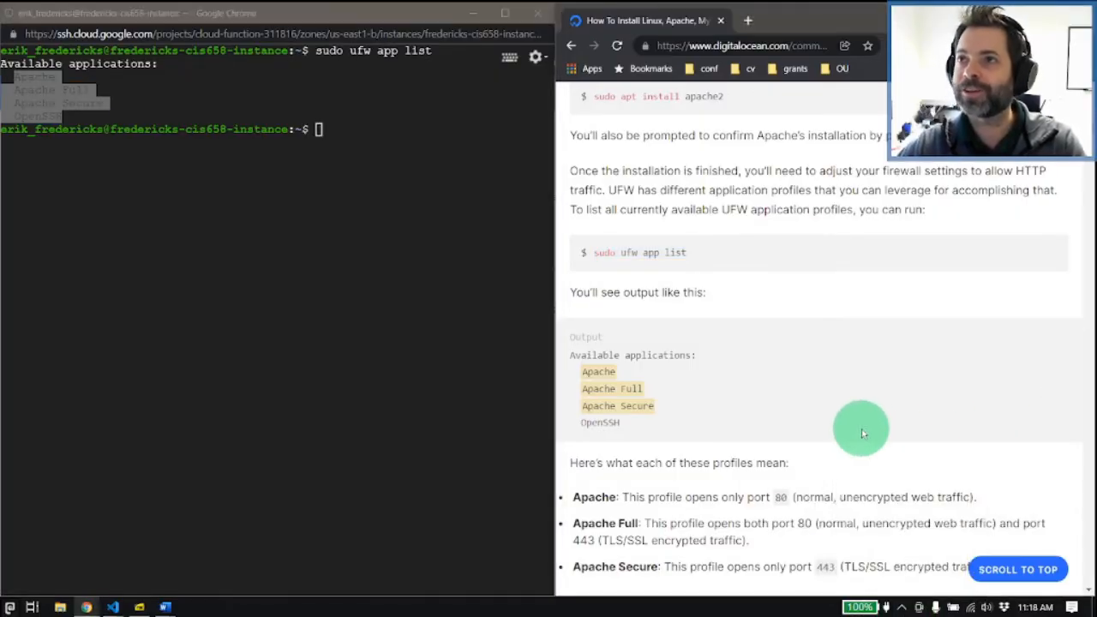
pyautogui.click(305, 222)
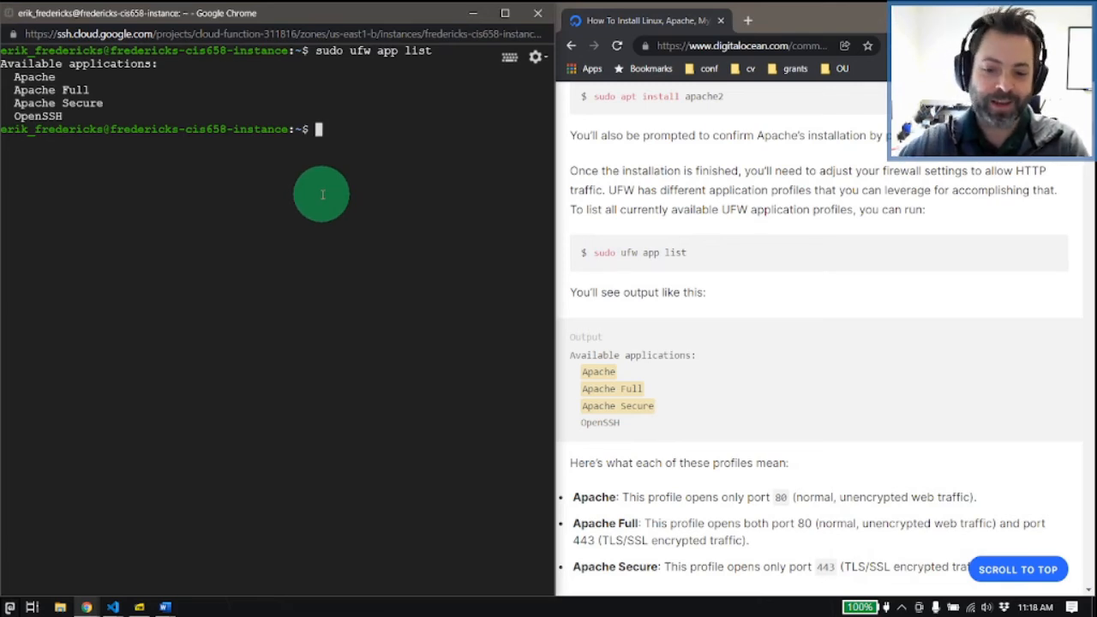
# Step: Read the tutorial's UFW profile descriptions and allow the Apache profile with sudo ufw allow in "Apache"
pyautogui.scroll(-5, 642, 493)
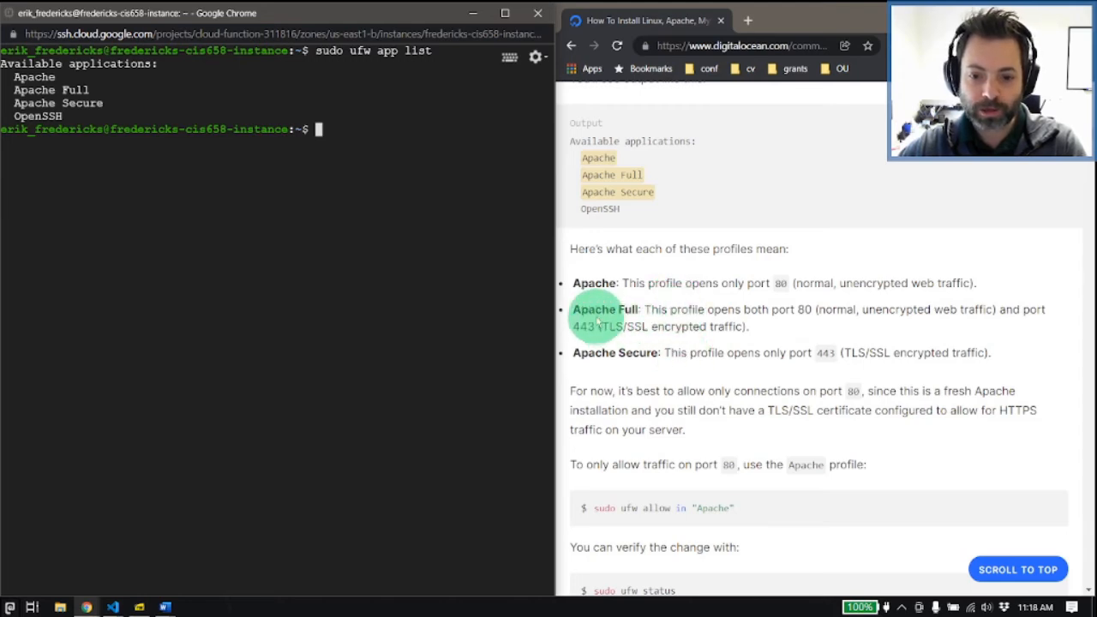
pyautogui.tripleClick(572, 311)
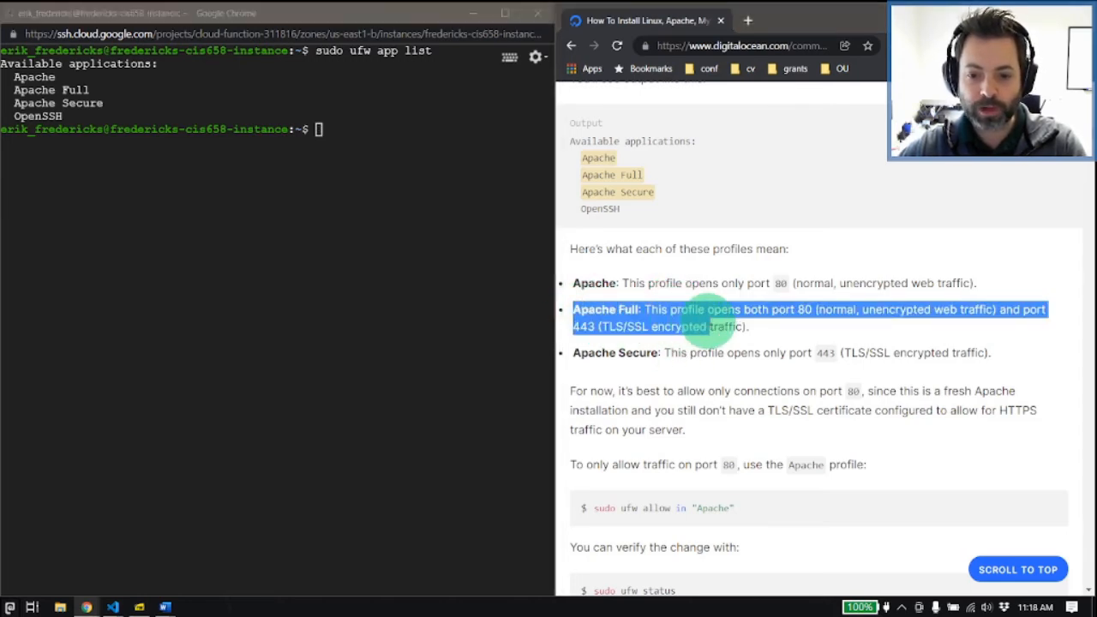
pyautogui.click(696, 325)
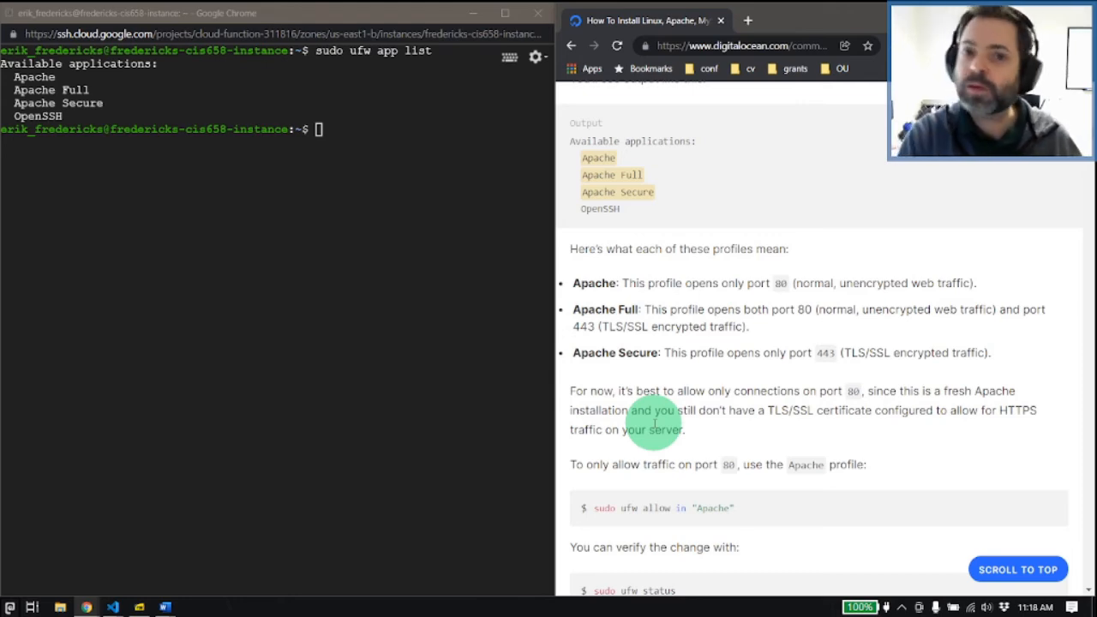
pyautogui.click(405, 343)
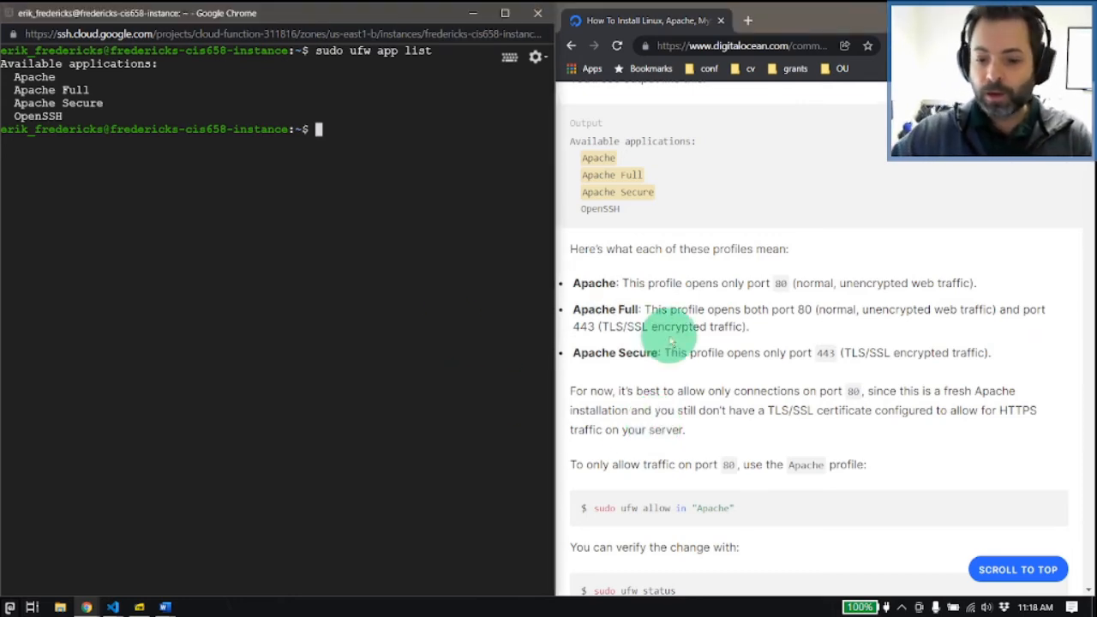
pyautogui.scroll(-3, 652, 326)
pyautogui.write('sudo uf')
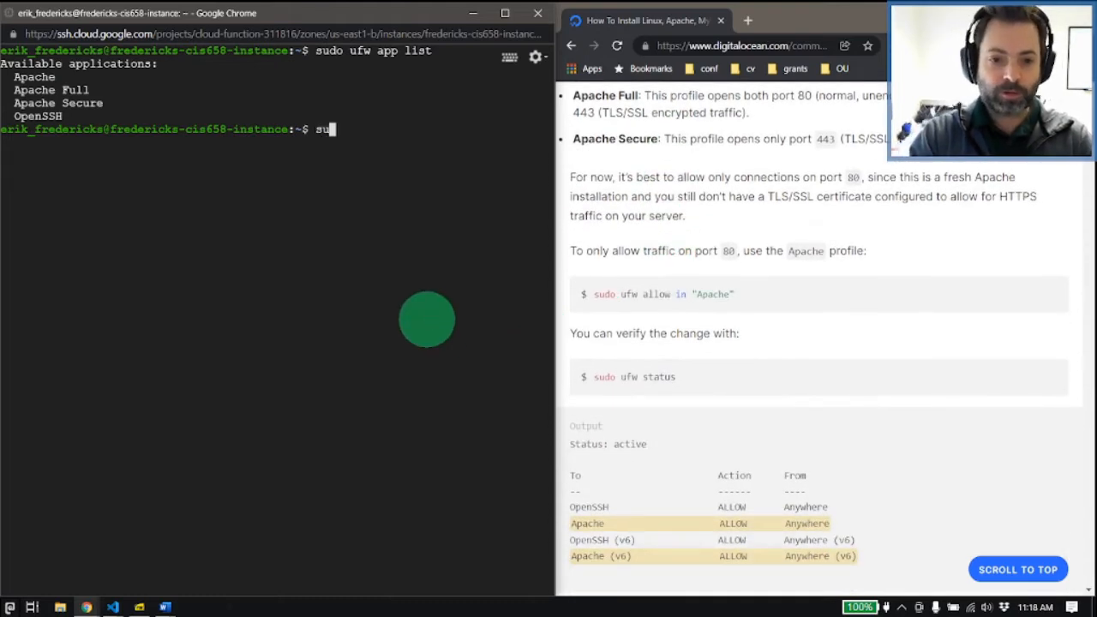
pyautogui.write('w all')
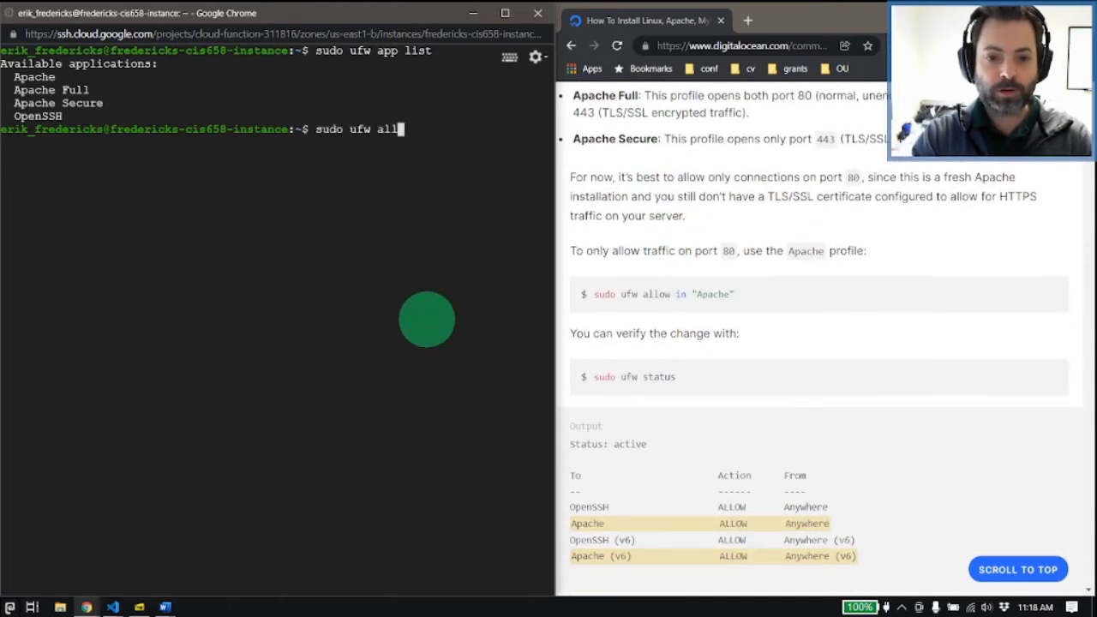
pyautogui.write('ow in "Apache"')
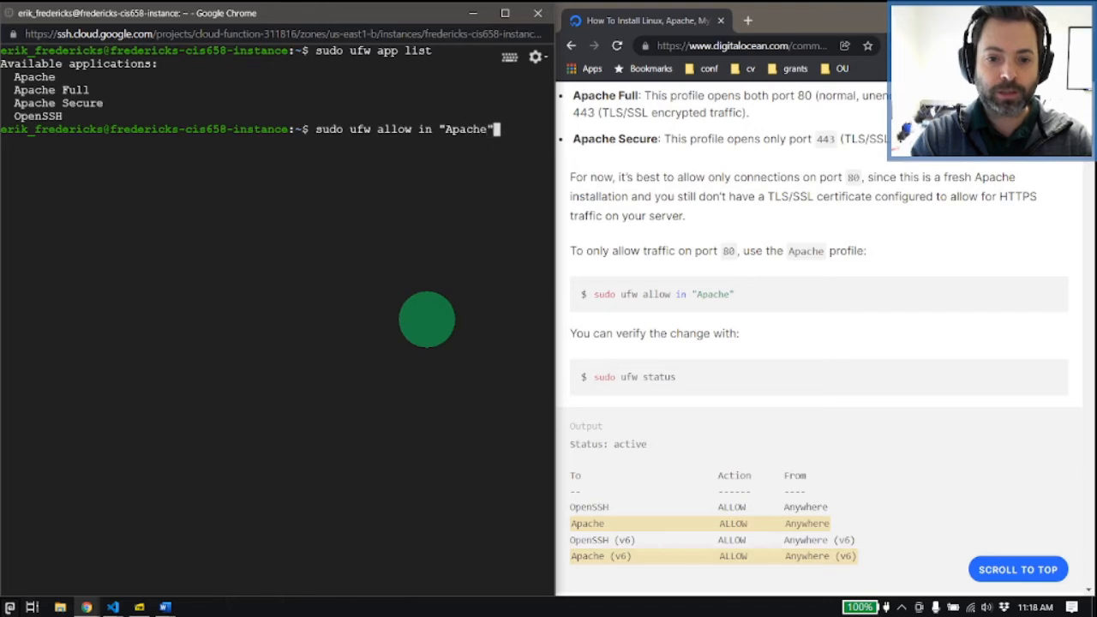
pyautogui.press('Return')
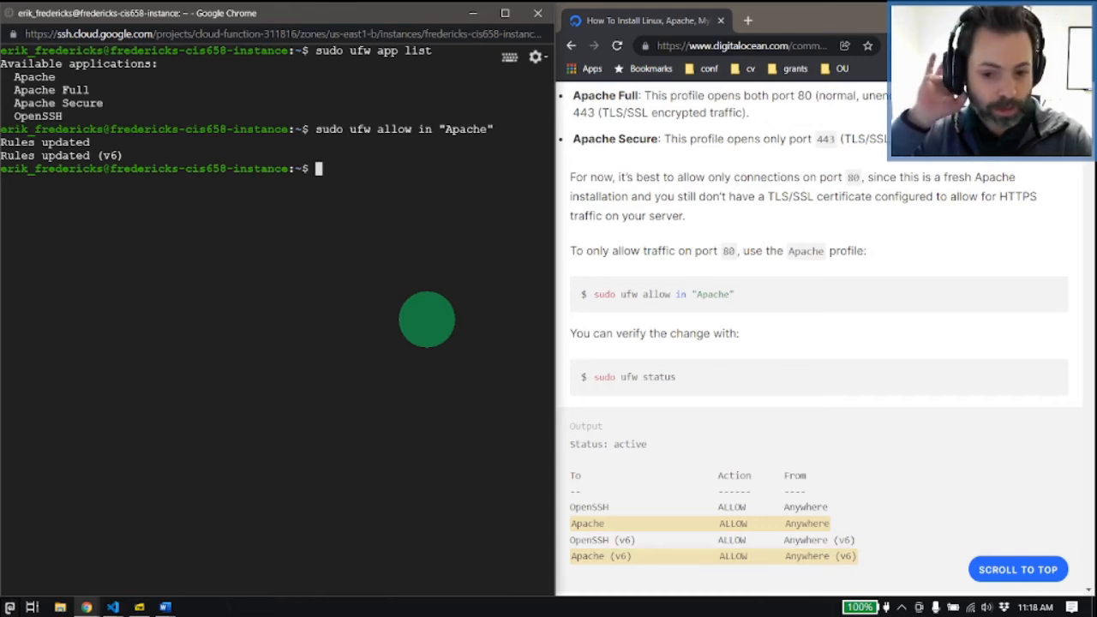
# Step: Check the firewall with sudo ufw status and, on a cleared terminal, its service with sudo systemctl status ufw, and leave the status view
pyautogui.write('sudo ufw status')
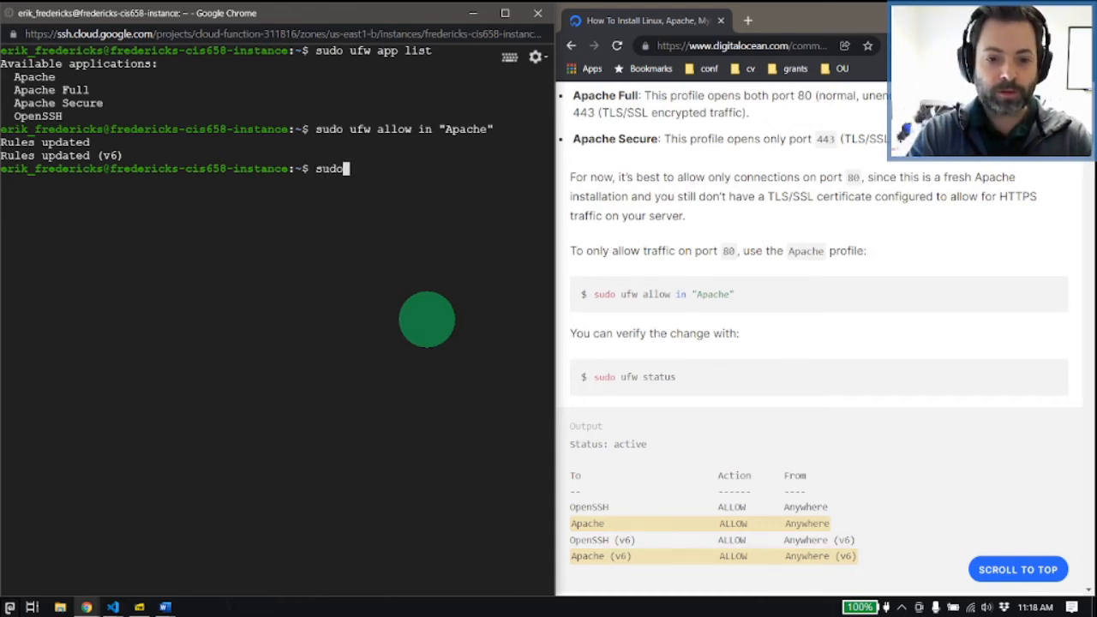
pyautogui.press('Return')
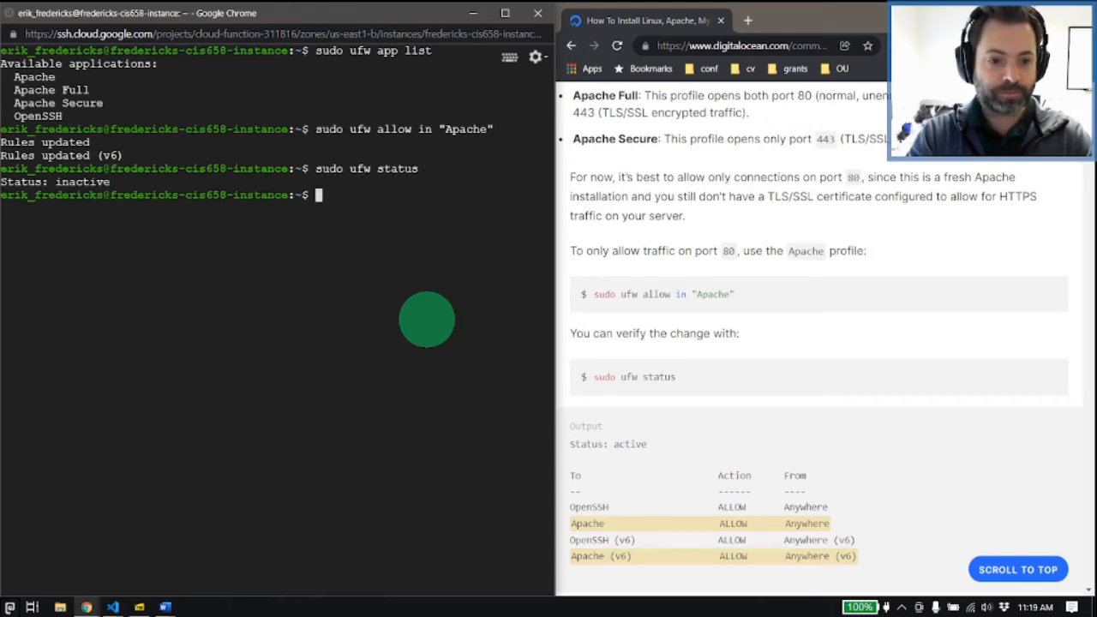
pyautogui.write('clear')
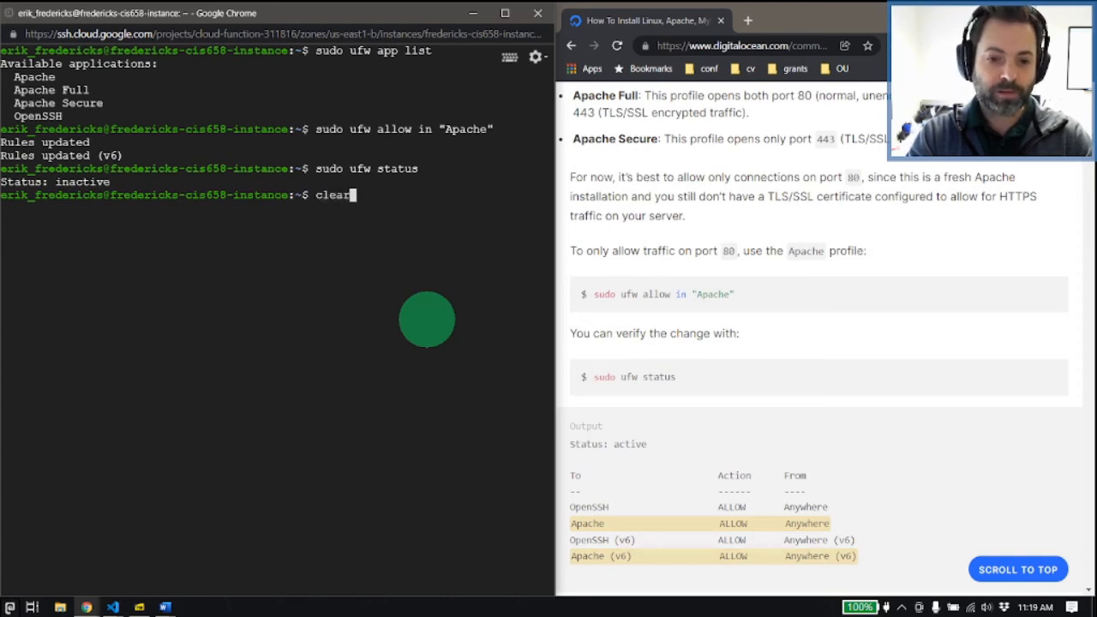
pyautogui.press('Return')
pyautogui.write('sudo sys')
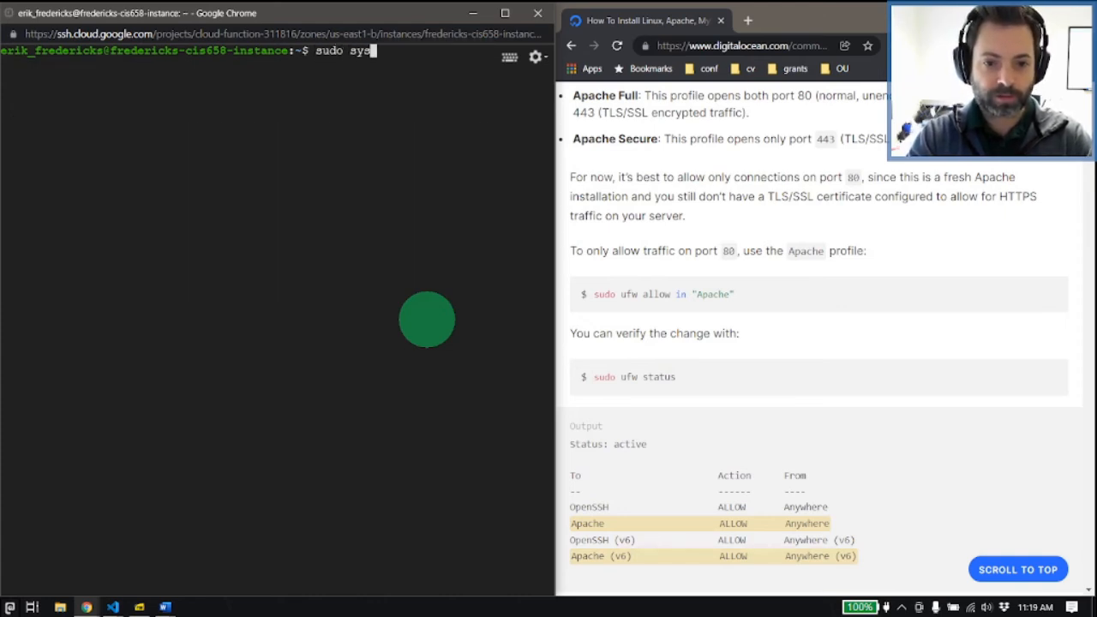
pyautogui.write('temctl status ufw')
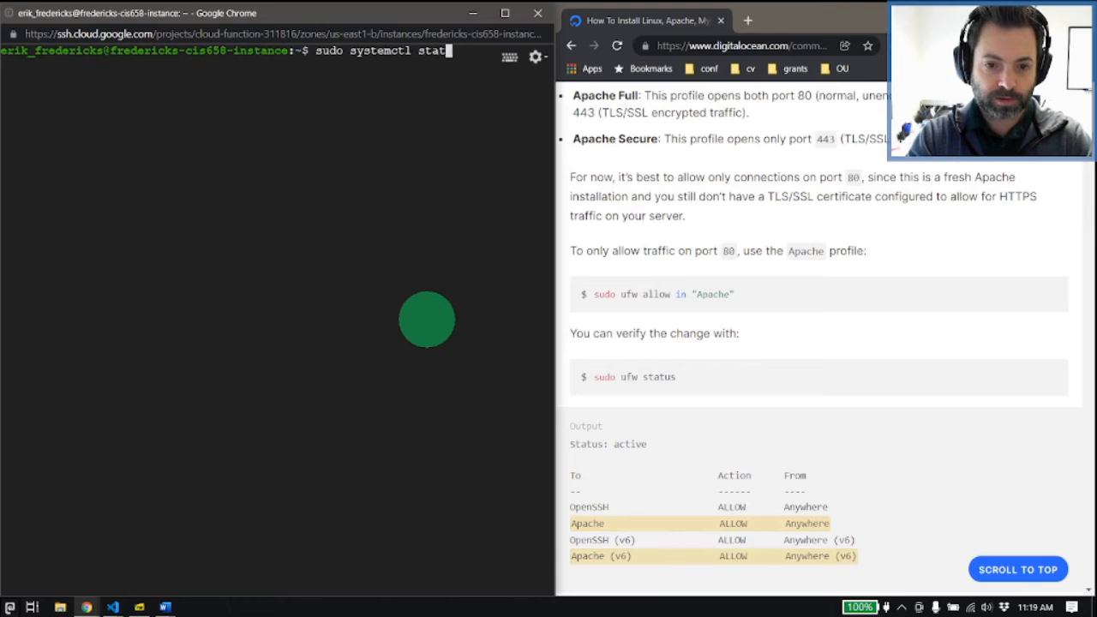
pyautogui.press('Return')
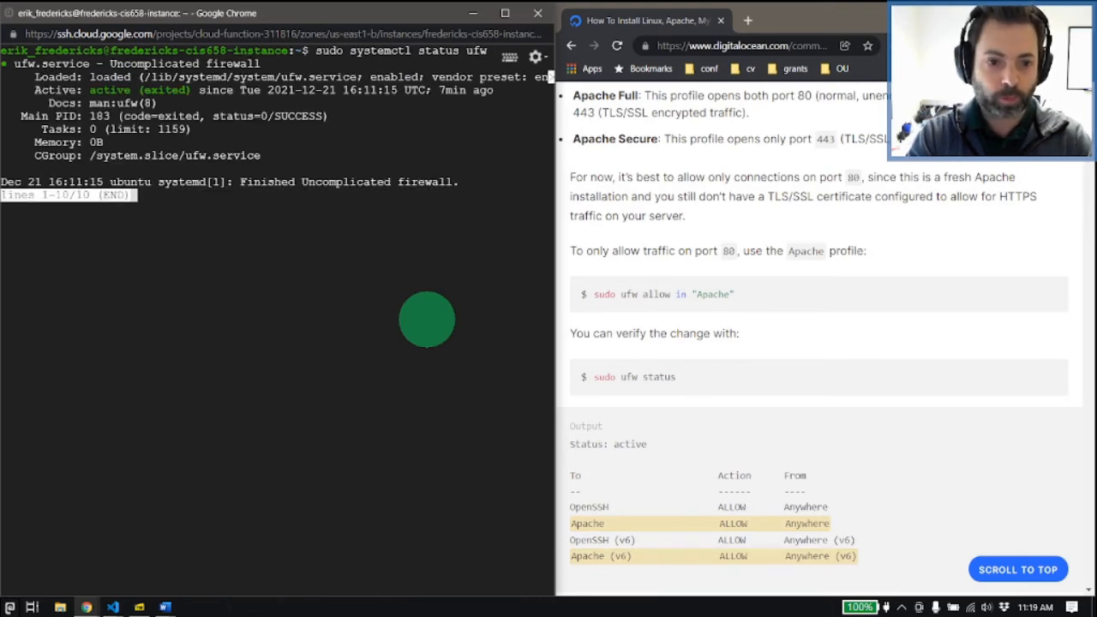
pyautogui.write('sudo')
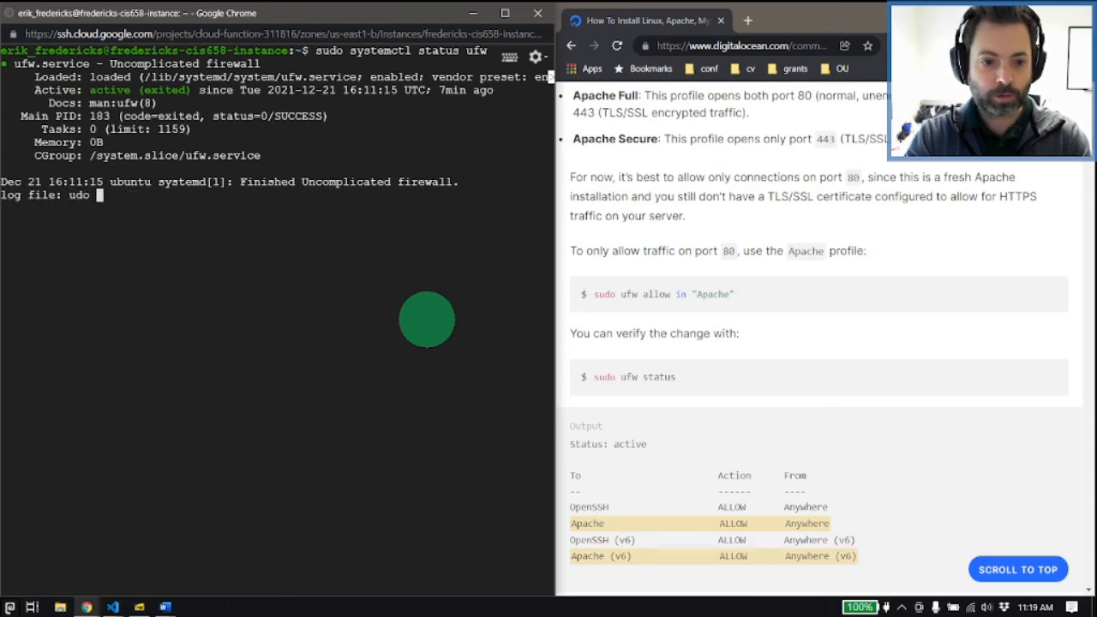
pyautogui.hotkey('ctrl', 'c')
# Step: Clear the terminal and enable the firewall service with sudo systemctl enable ufw
pyautogui.write('clear')
pyautogui.press('Return')
pyautogui.write('sudo ')
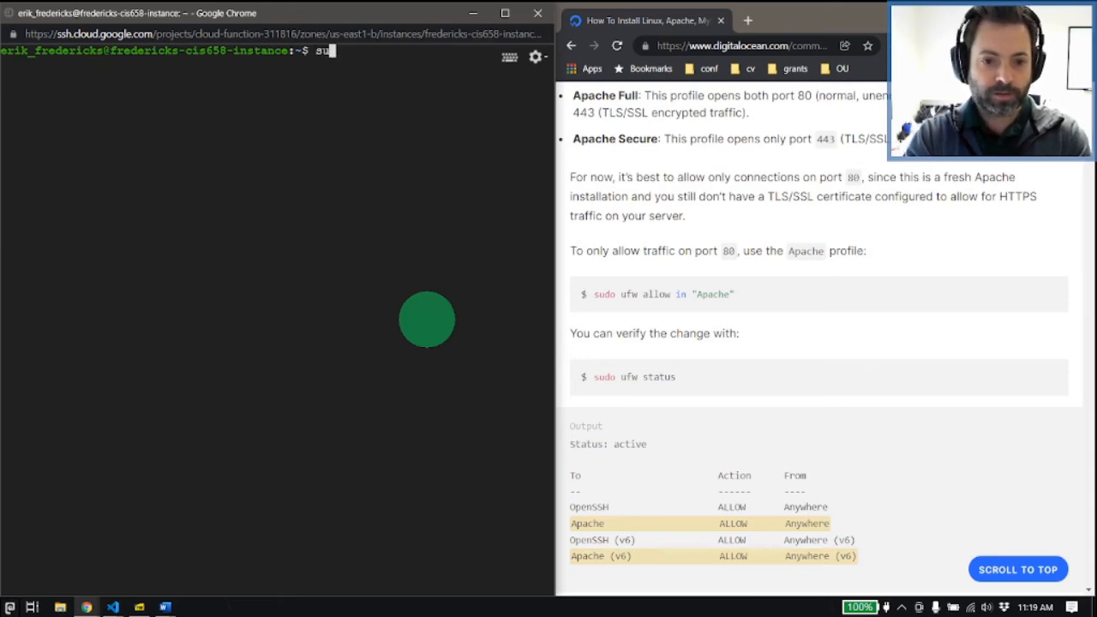
pyautogui.write('systemc')
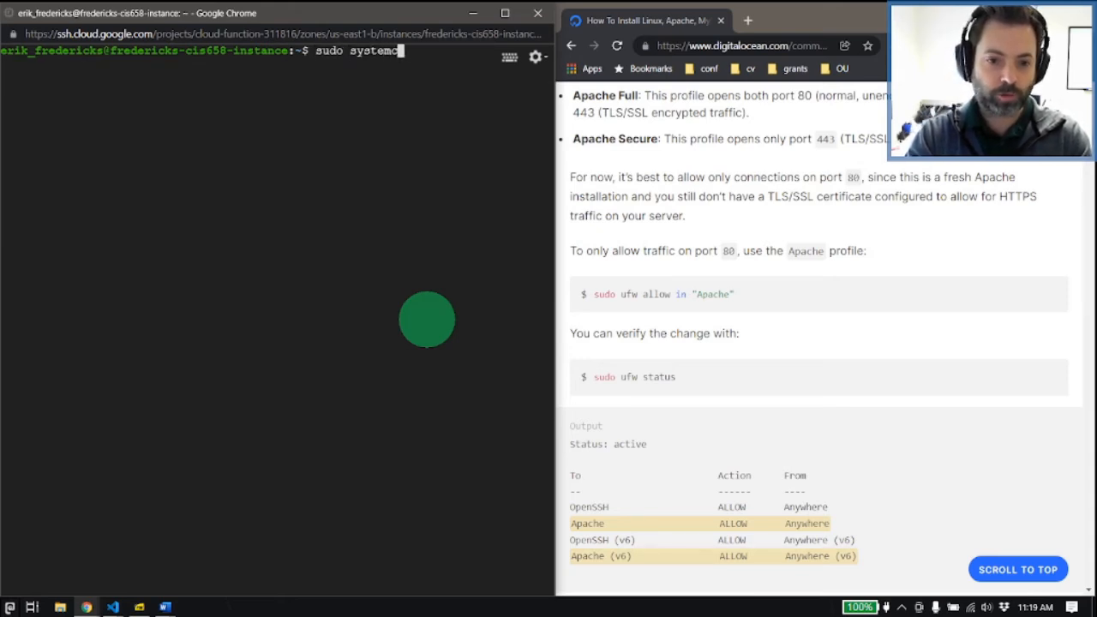
pyautogui.write('tl enable ufw')
pyautogui.press('Return')
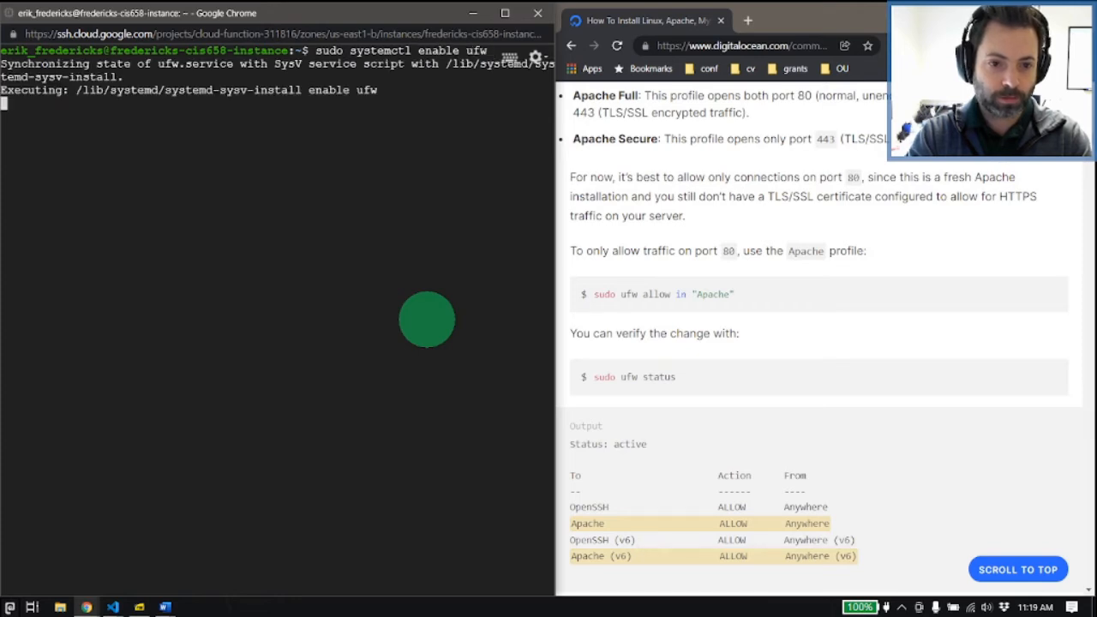
# Step: Restart the firewall service with sudo systemctl restart ufw, reusing the previous command
pyautogui.press('Up')
pyautogui.press('Left')
pyautogui.press('Left')
pyautogui.press('Left')
pyautogui.press('Left')
pyautogui.press('Left')
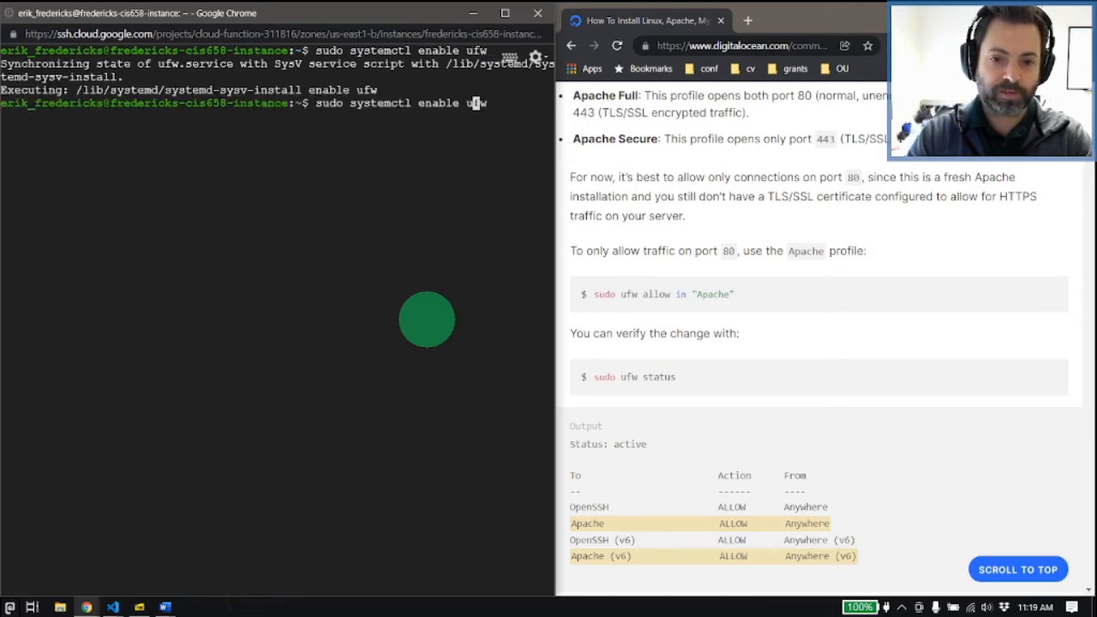
pyautogui.press('BackSpace')
pyautogui.press('BackSpace')
pyautogui.press('BackSpace')
pyautogui.press('BackSpace')
pyautogui.press('BackSpace')
pyautogui.press('BackSpace')
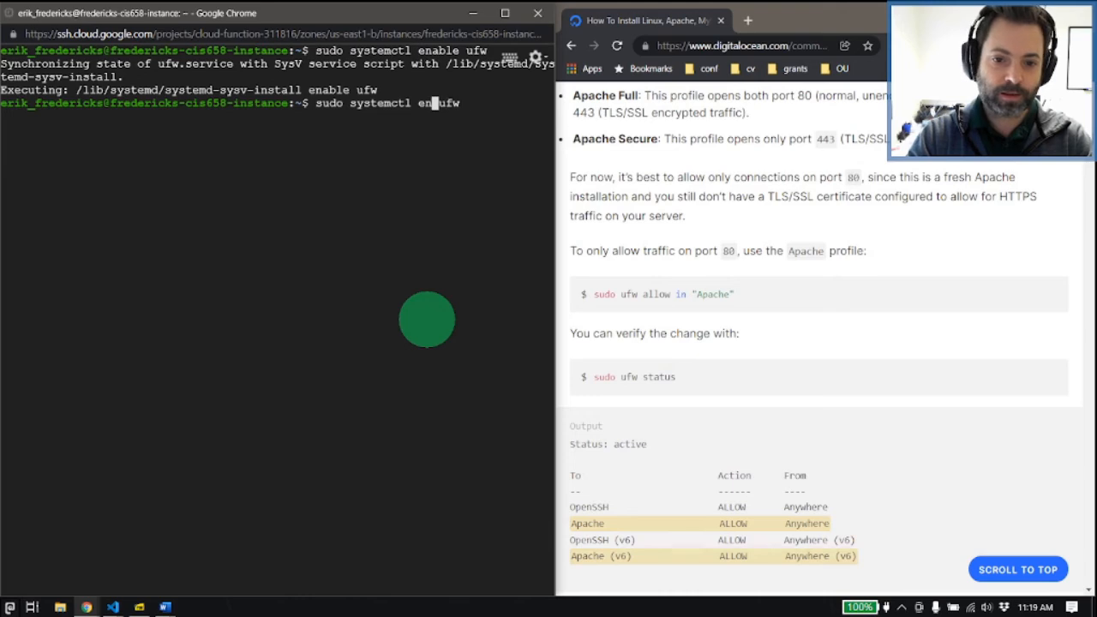
pyautogui.write('restart')
pyautogui.press('Return')
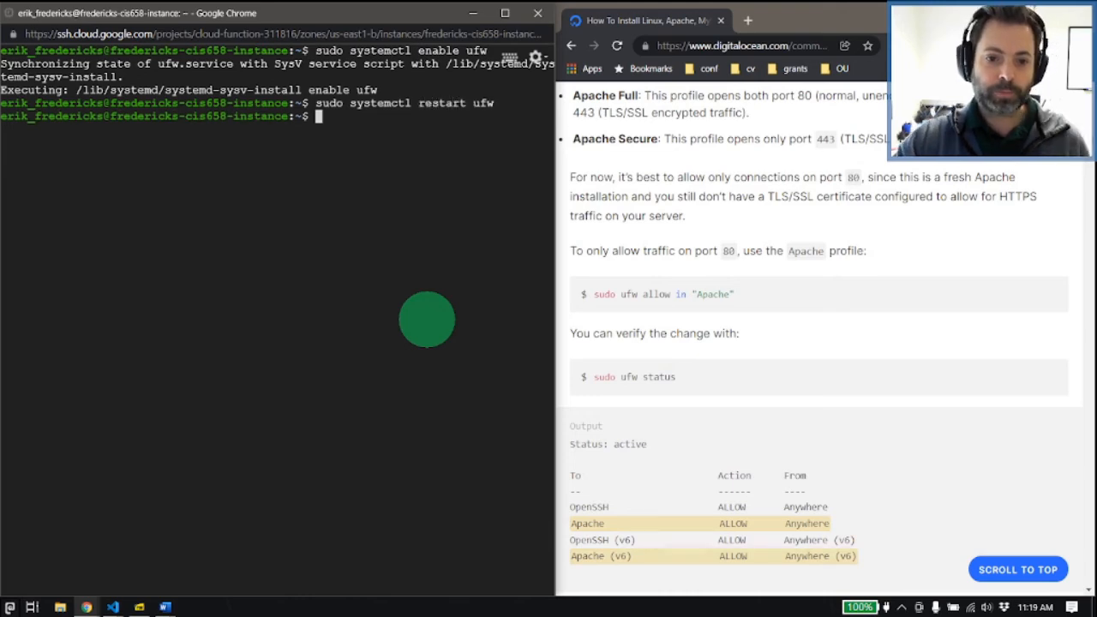
# Step: Recheck the firewall service with sudo systemctl status ufw and return to the prompt
pyautogui.scroll(-1, 661, 282)
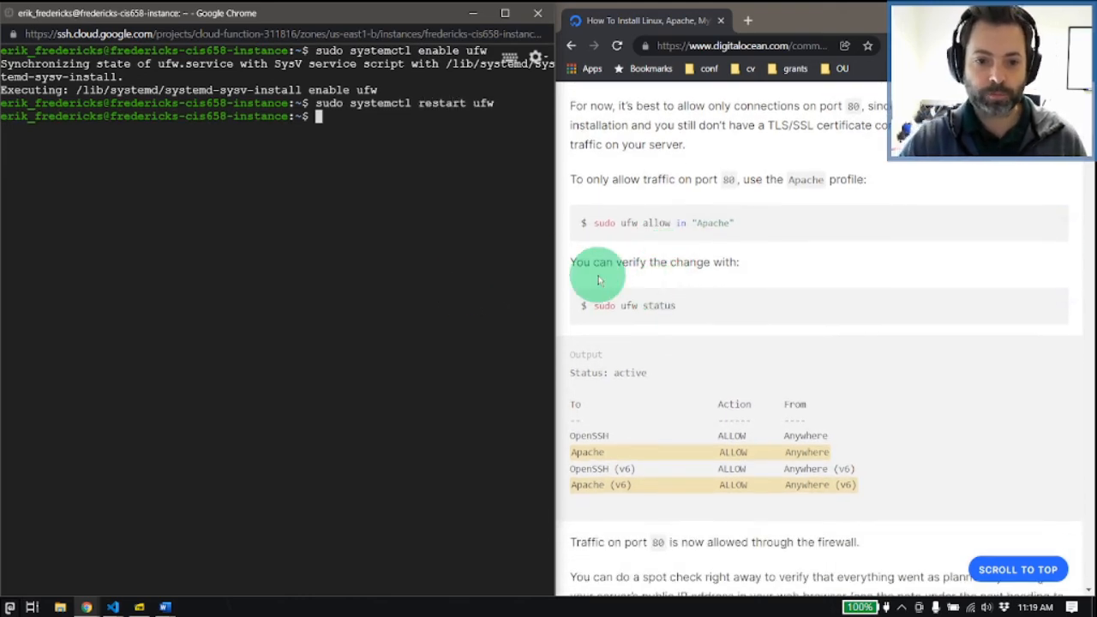
pyautogui.press('Up')
pyautogui.press('Up')
pyautogui.press('Up')
pyautogui.press('Up')
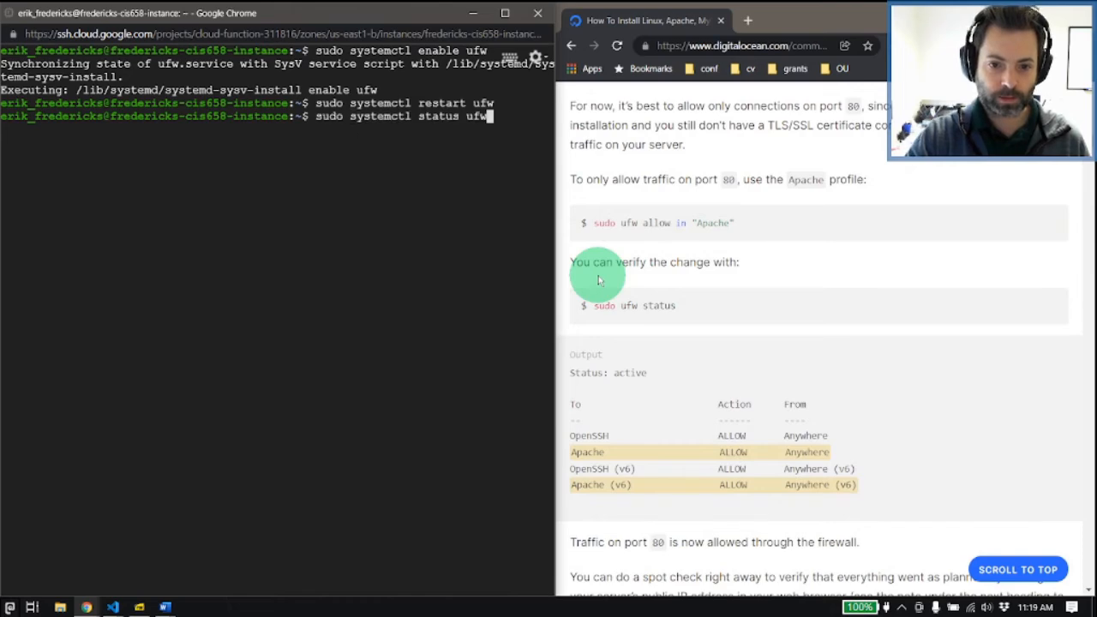
pyautogui.press('Return')
pyautogui.press('Up')
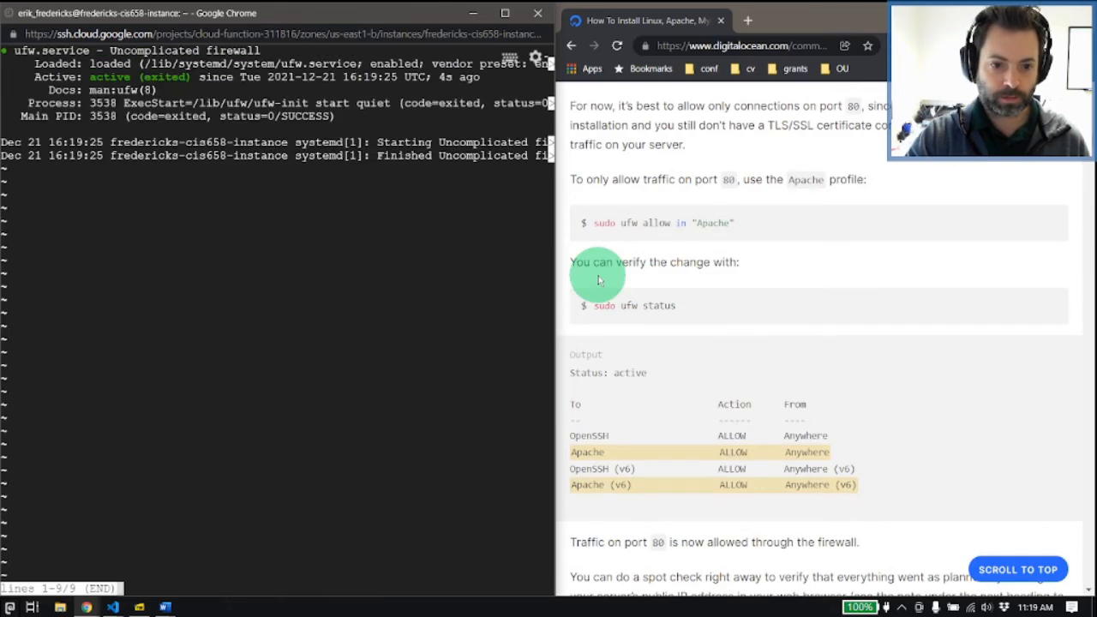
pyautogui.press('q')
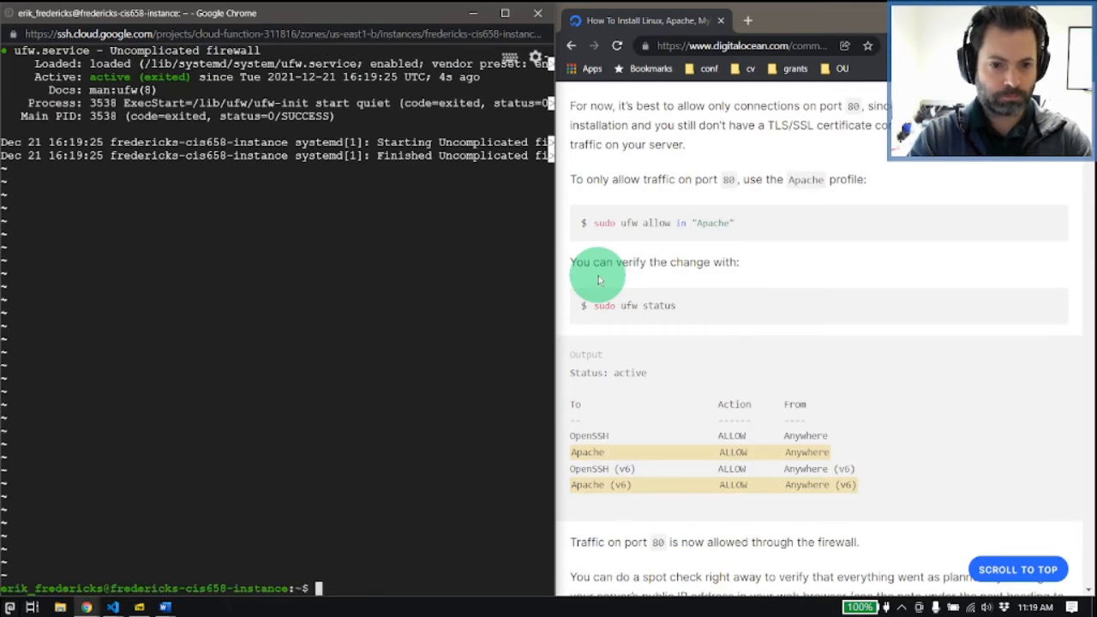
# Step: Check whether the firewall is active by running sudo ufw status again
pyautogui.press('Up')
pyautogui.press('Up')
pyautogui.press('Up')
pyautogui.press('Up')
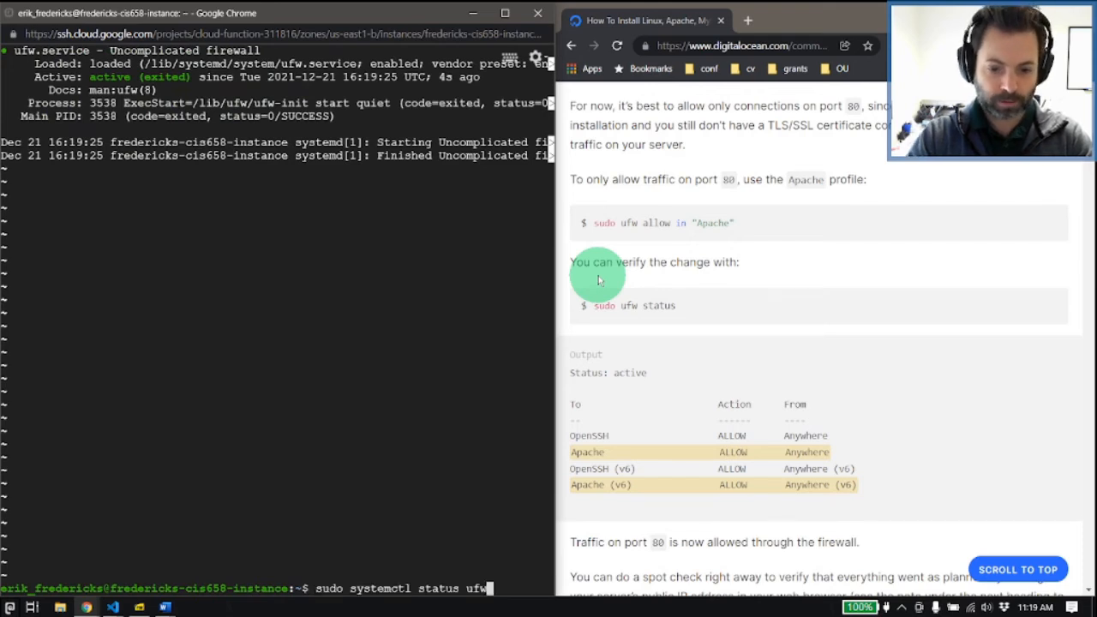
pyautogui.press('Up')
pyautogui.press('Down')
pyautogui.press('Up')
pyautogui.press('Up')
pyautogui.press('Return')
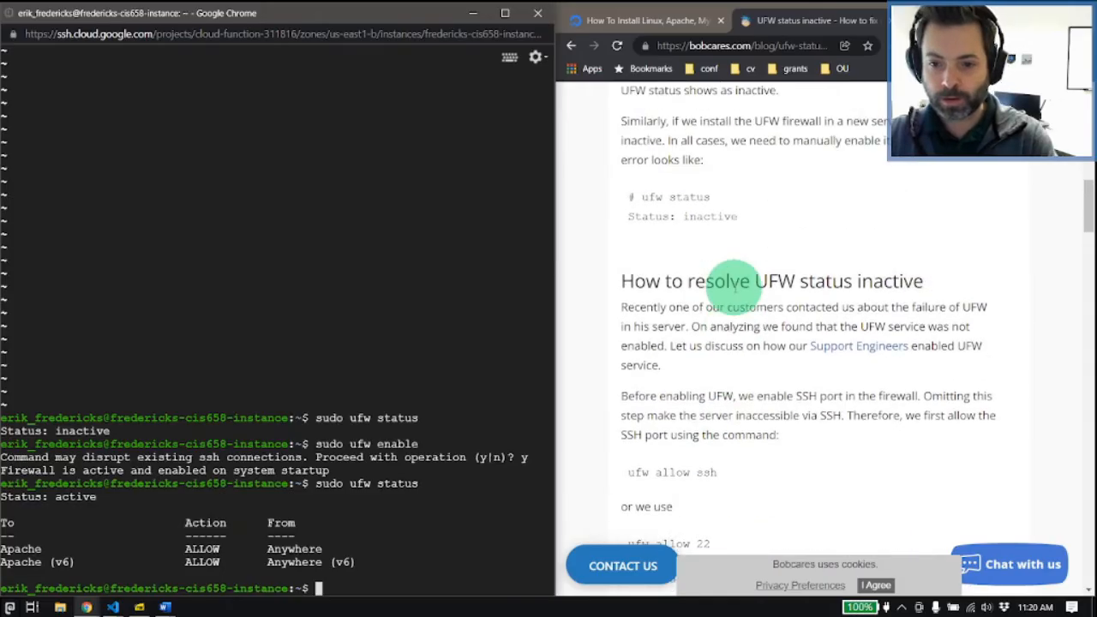
# Step: Review the tutorial's Apache installation and firewall profile sections, and return to the article on resolving inactive UFW status
pyautogui.scroll(-3, 718, 334)
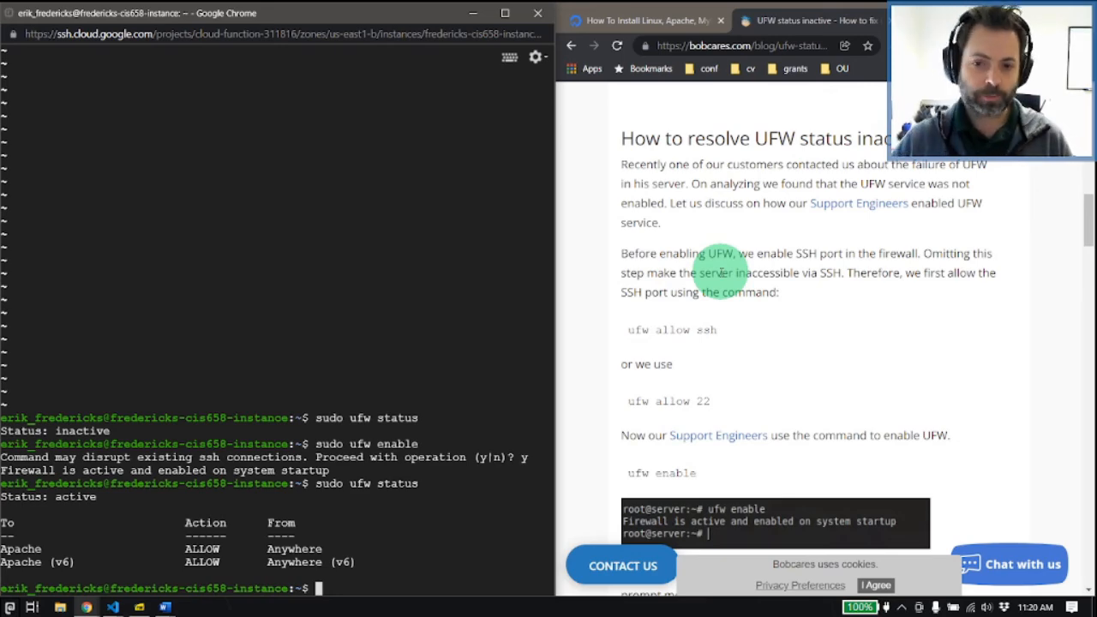
pyautogui.click(647, 20)
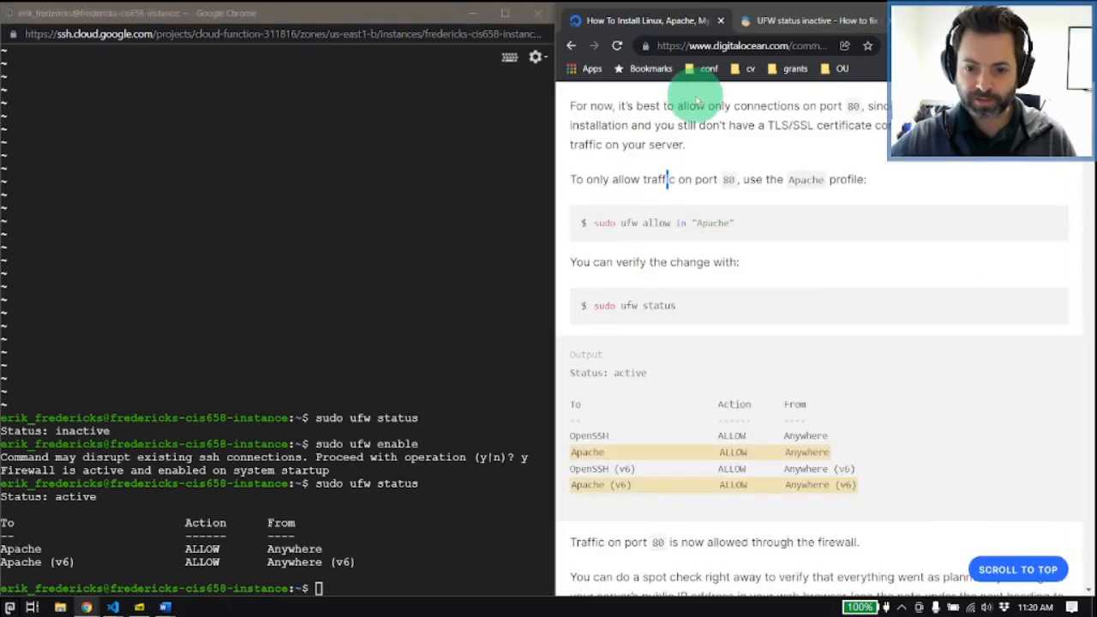
pyautogui.scroll(5, 711, 294)
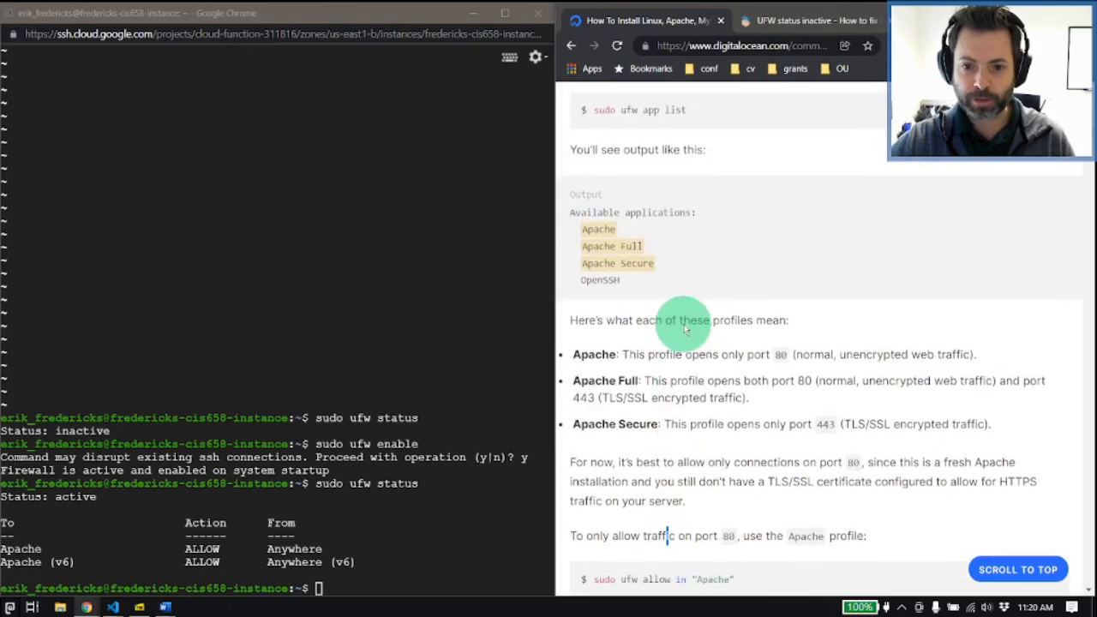
pyautogui.scroll(5, 686, 329)
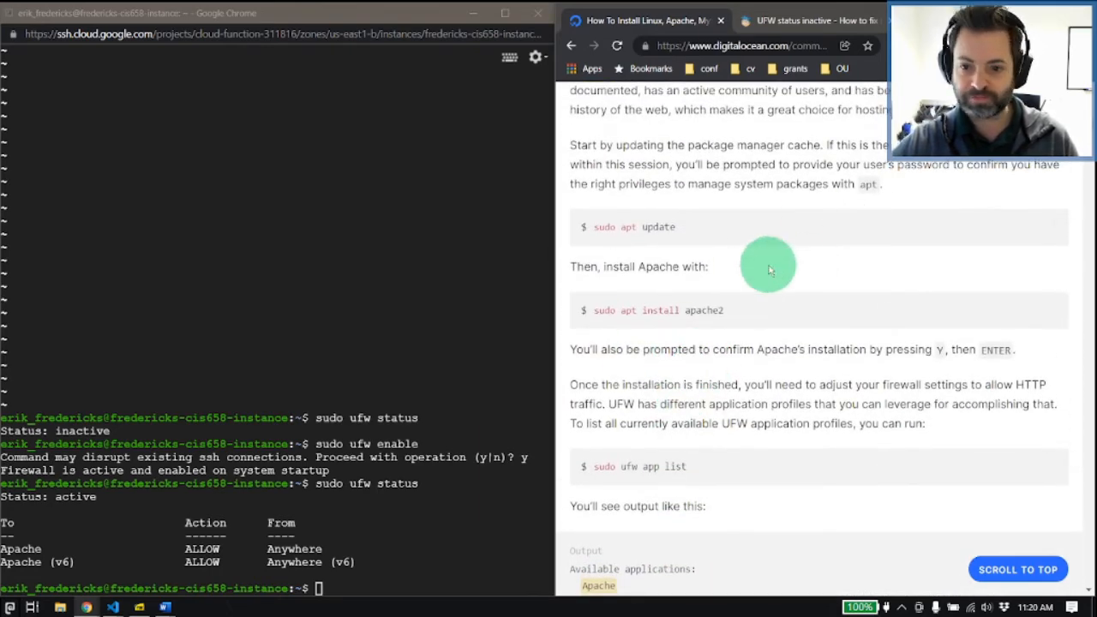
pyautogui.scroll(-4, 769, 271)
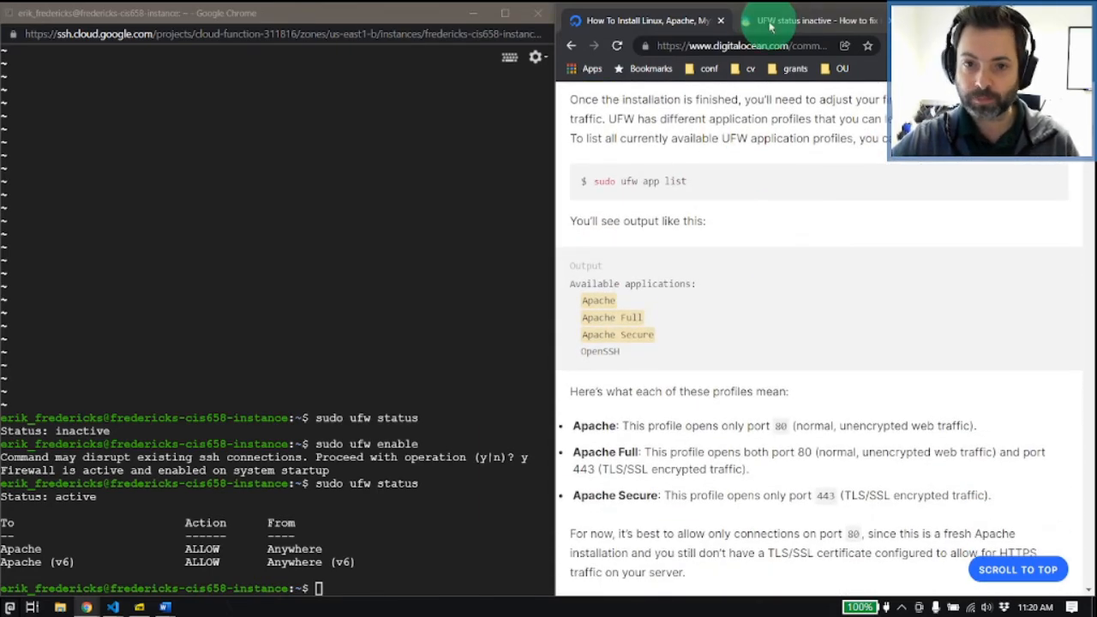
pyautogui.click(770, 27)
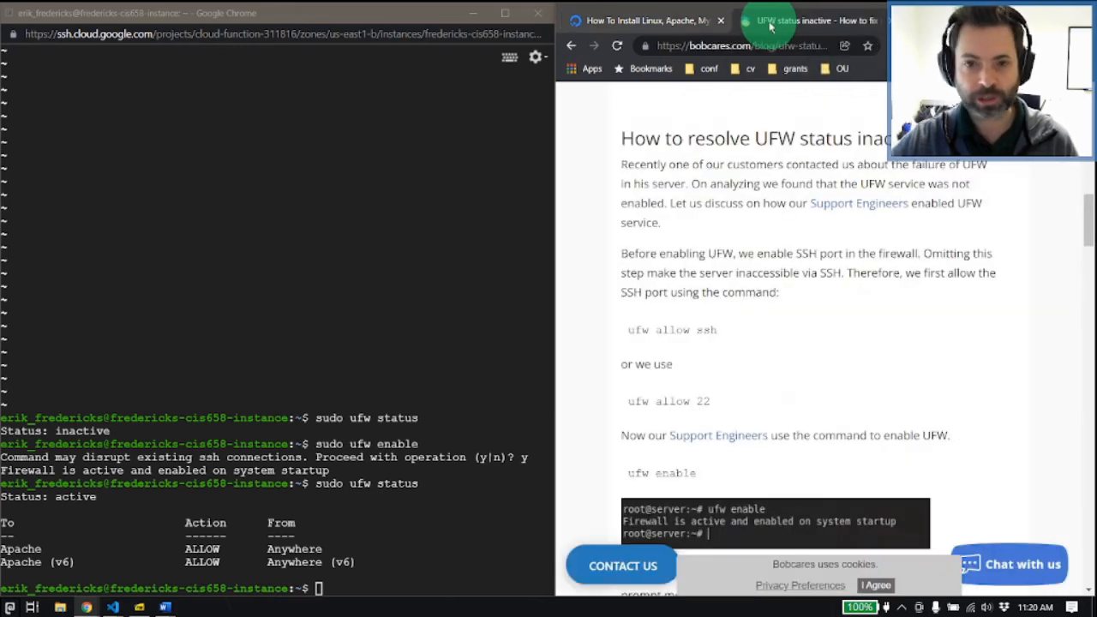
# Step: Highlight the sudo ufw enable command in the terminal output, and clear the highlight
pyautogui.click(465, 288)
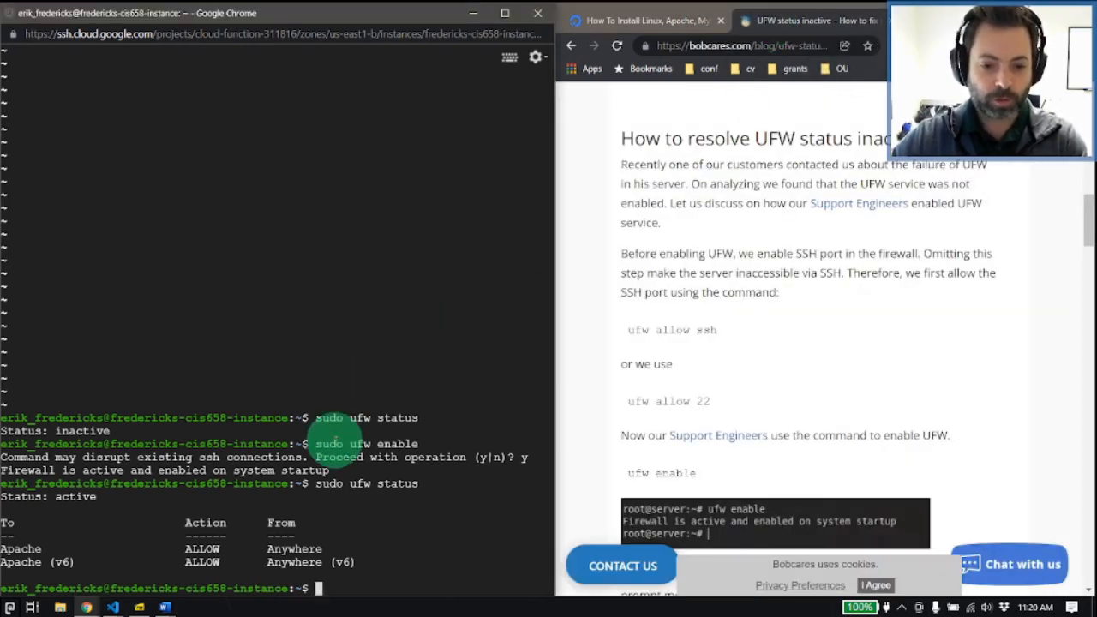
pyautogui.moveTo(314, 444); pyautogui.dragTo(418, 444)
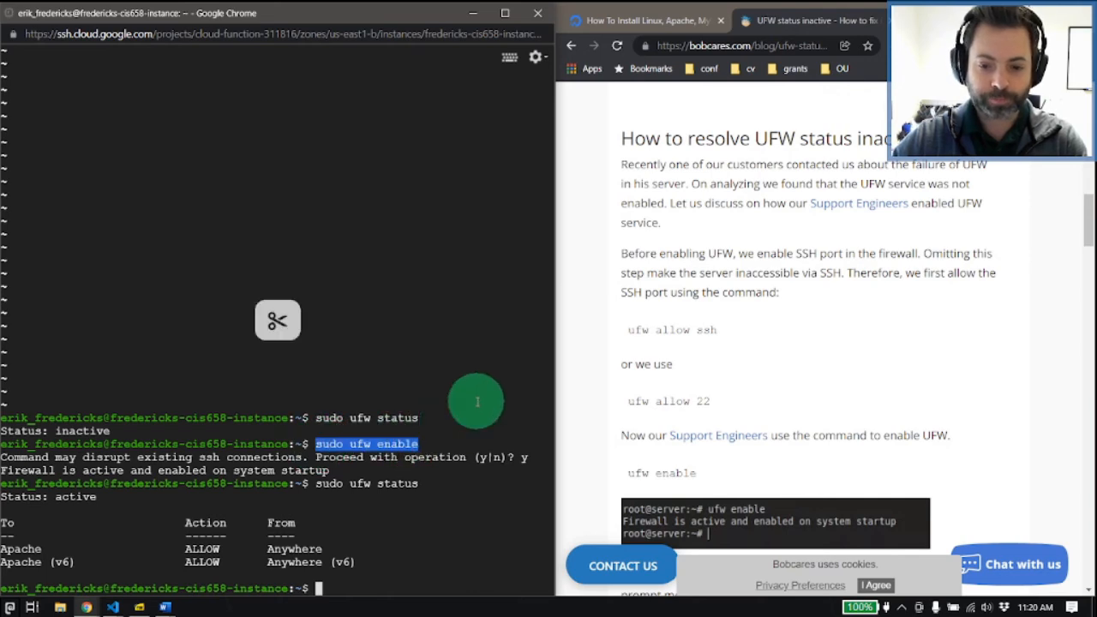
pyautogui.hotkey('alt', 'Tab')
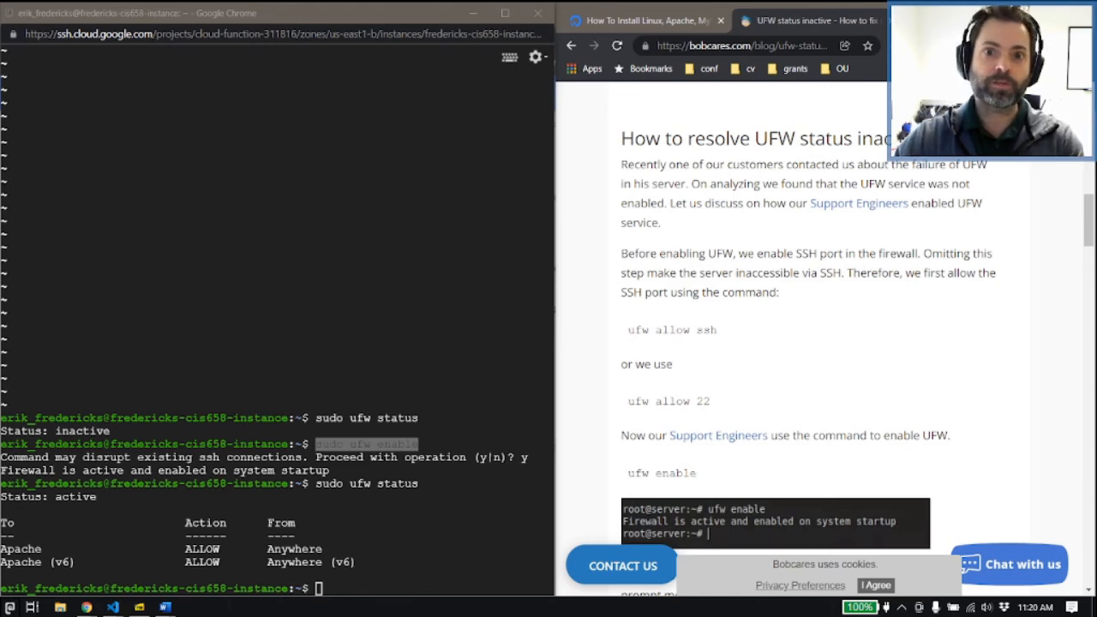
pyautogui.click(432, 539)
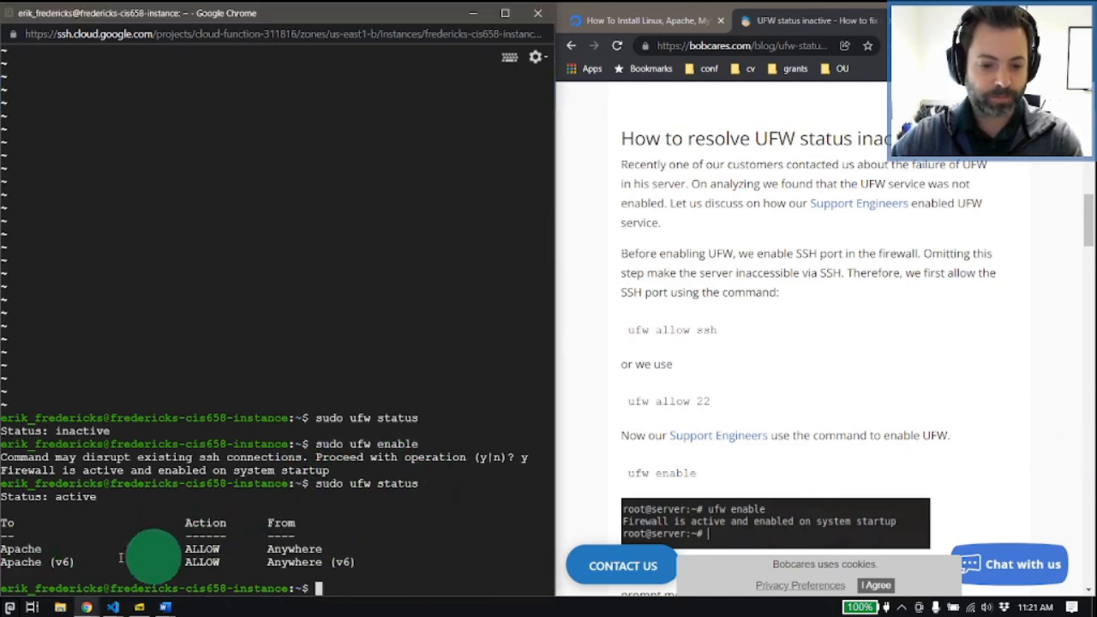
# Step: Read the UFW article's instructions on allowing SSH, enabling the firewall and editing its config file
pyautogui.click(772, 369)
pyautogui.scroll(-3, 768, 373)
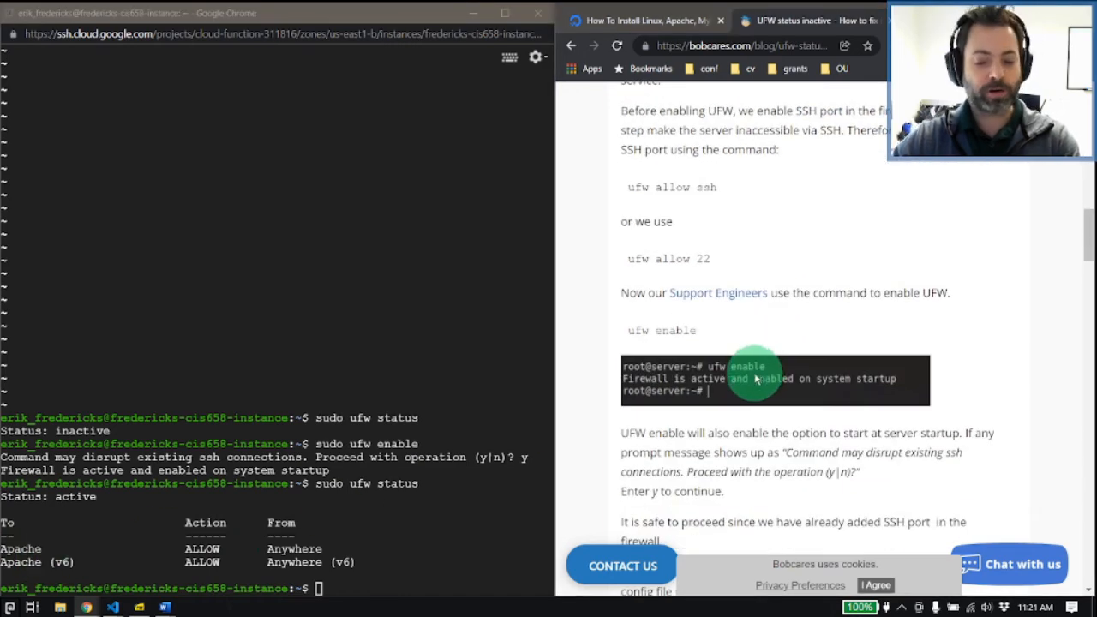
pyautogui.scroll(-4, 754, 377)
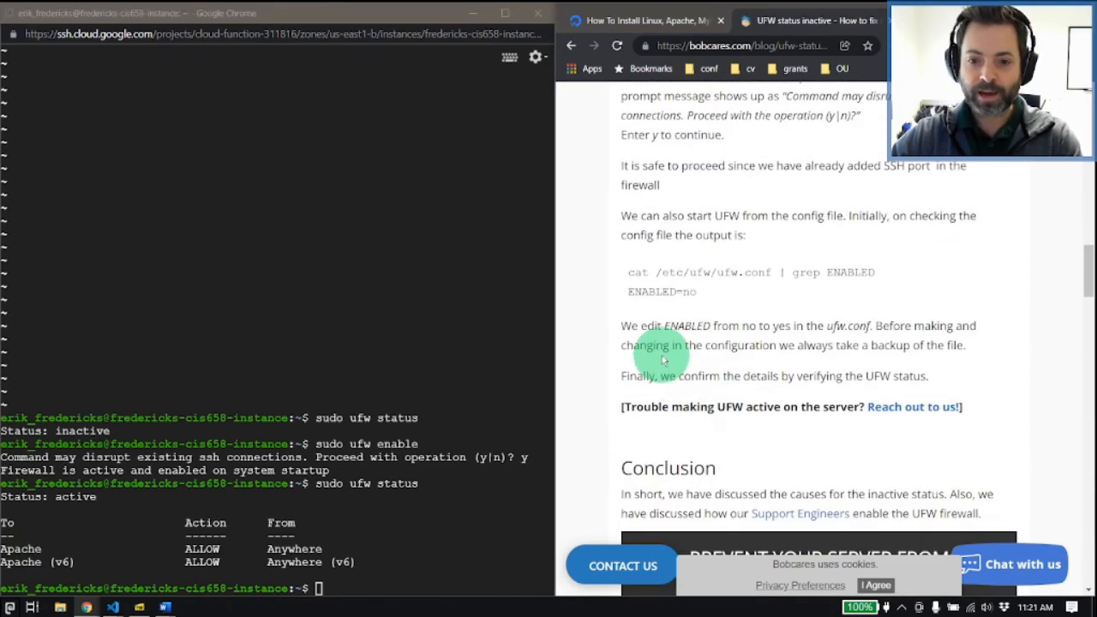
pyautogui.scroll(2, 663, 360)
pyautogui.scroll(-4, 662, 360)
pyautogui.scroll(6, 663, 343)
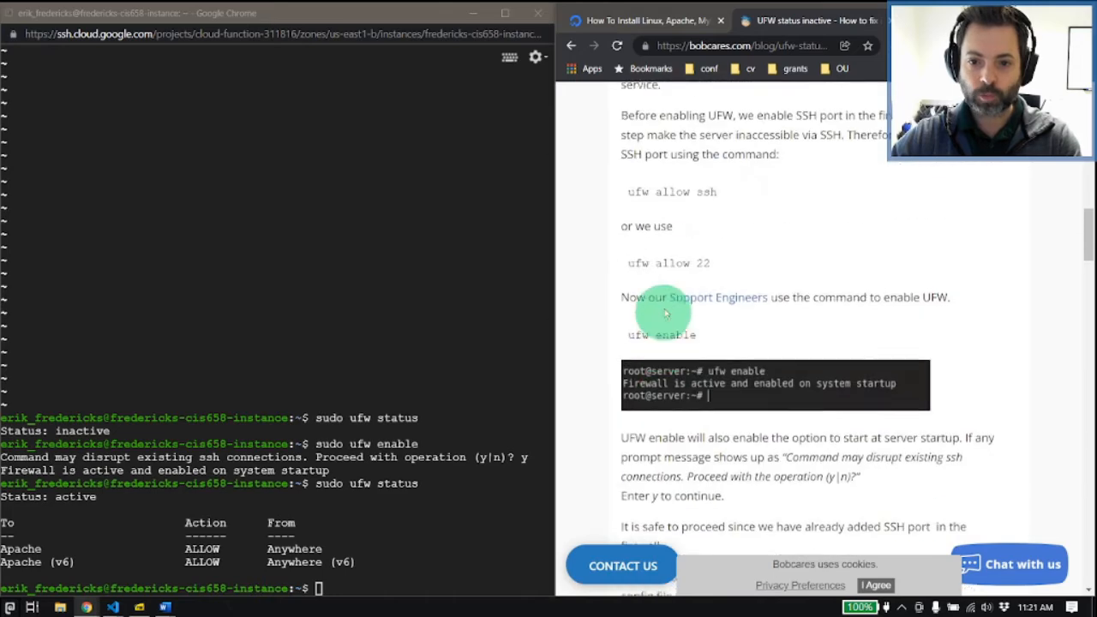
pyautogui.scroll(1, 664, 341)
# Step: Close the UFW article and go back to the LAMP tutorial's section on allowing Apache traffic
pyautogui.middleClick(833, 21)
pyautogui.scroll(-2, 697, 324)
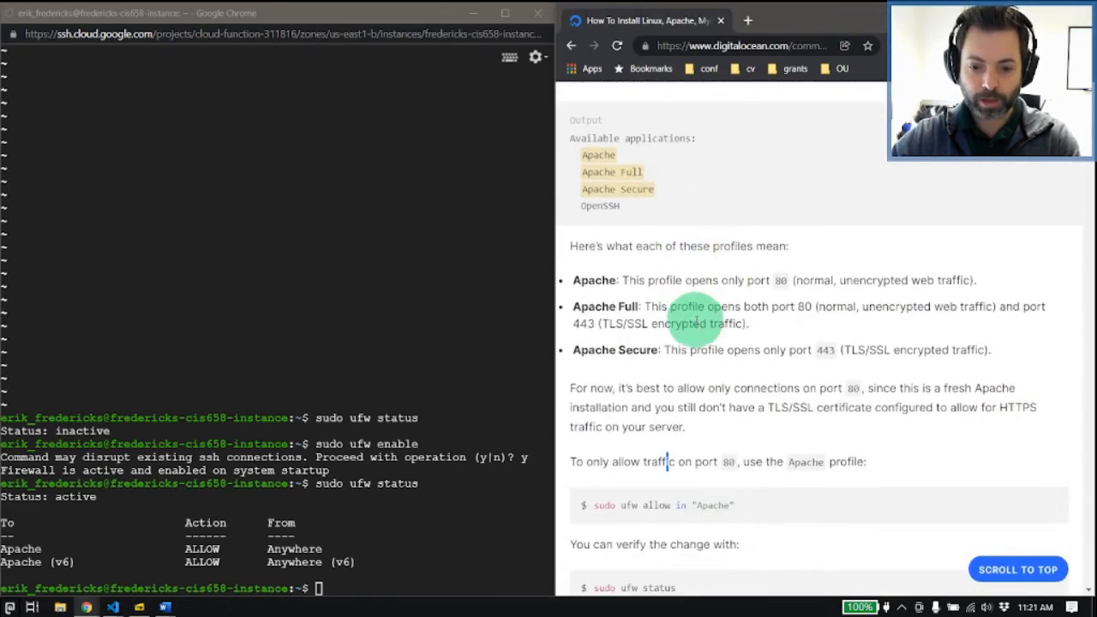
pyautogui.scroll(-5, 697, 323)
pyautogui.scroll(-2, 697, 326)
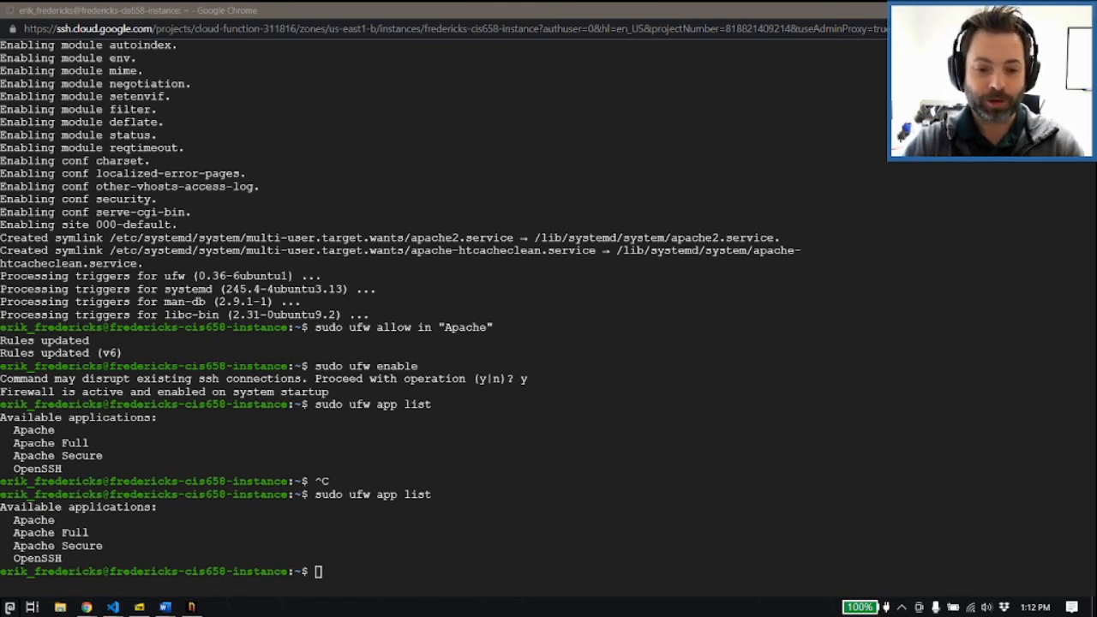
# Step: Review the firewall app list and the Apache rule in the terminal, and allow SSH with sudo ufw allow in "OpenSSH"
pyautogui.click(332, 485)
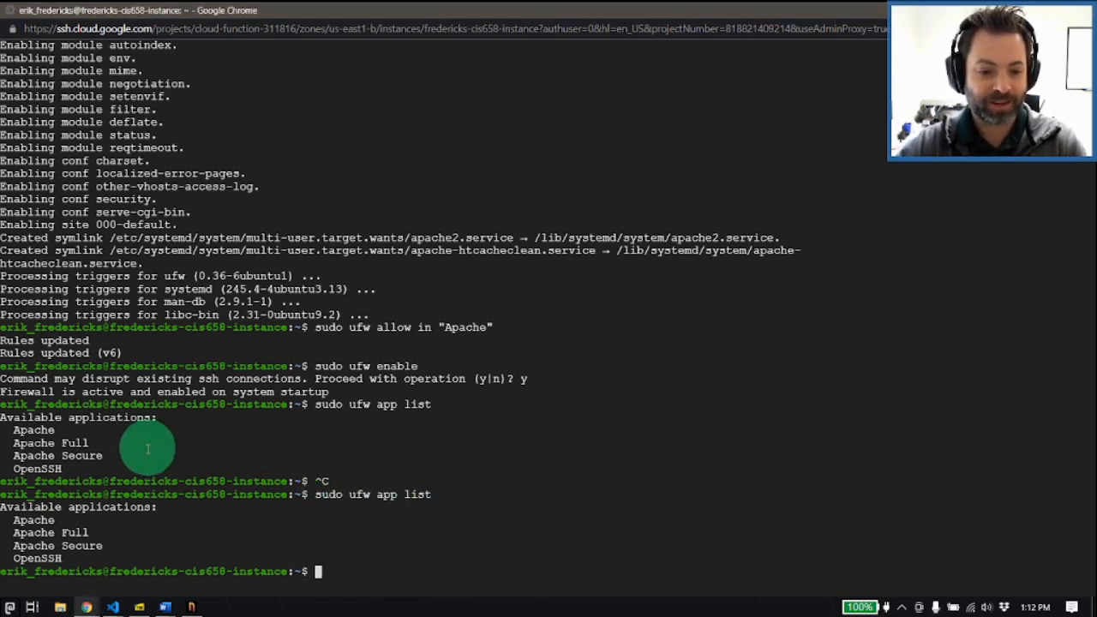
pyautogui.moveTo(314, 495); pyautogui.dragTo(451, 498)
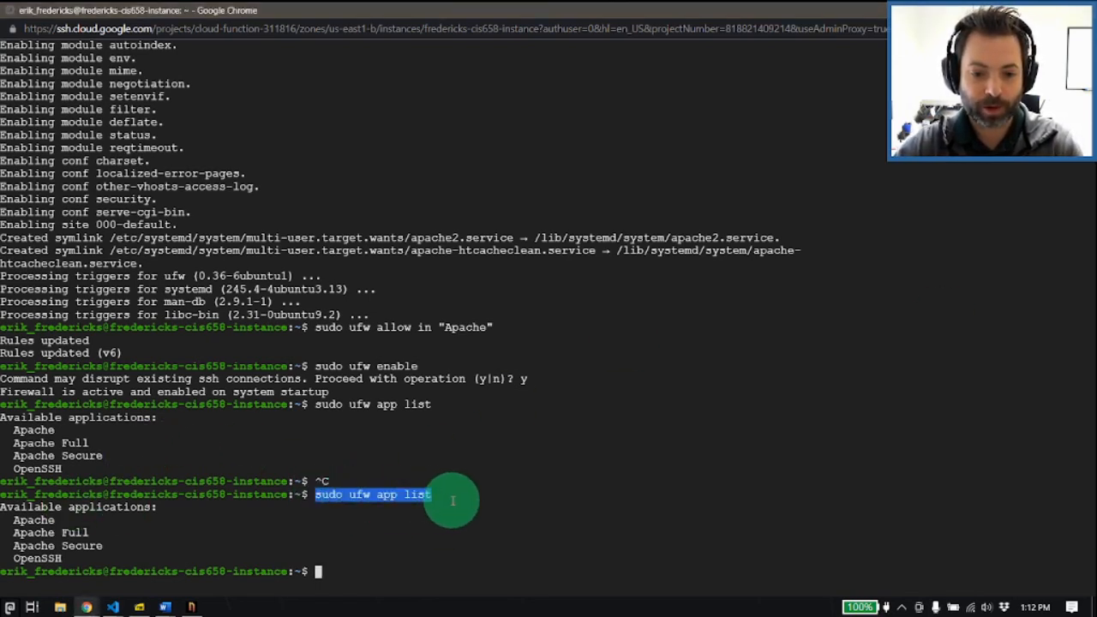
pyautogui.moveTo(349, 327); pyautogui.dragTo(515, 327)
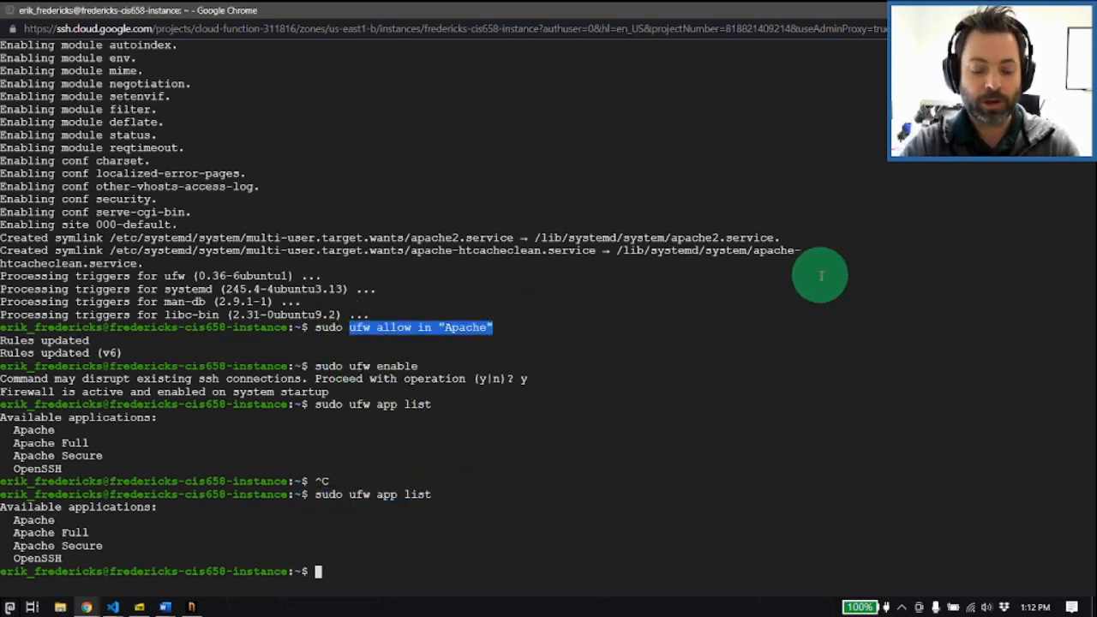
pyautogui.write('sudo ufw all')
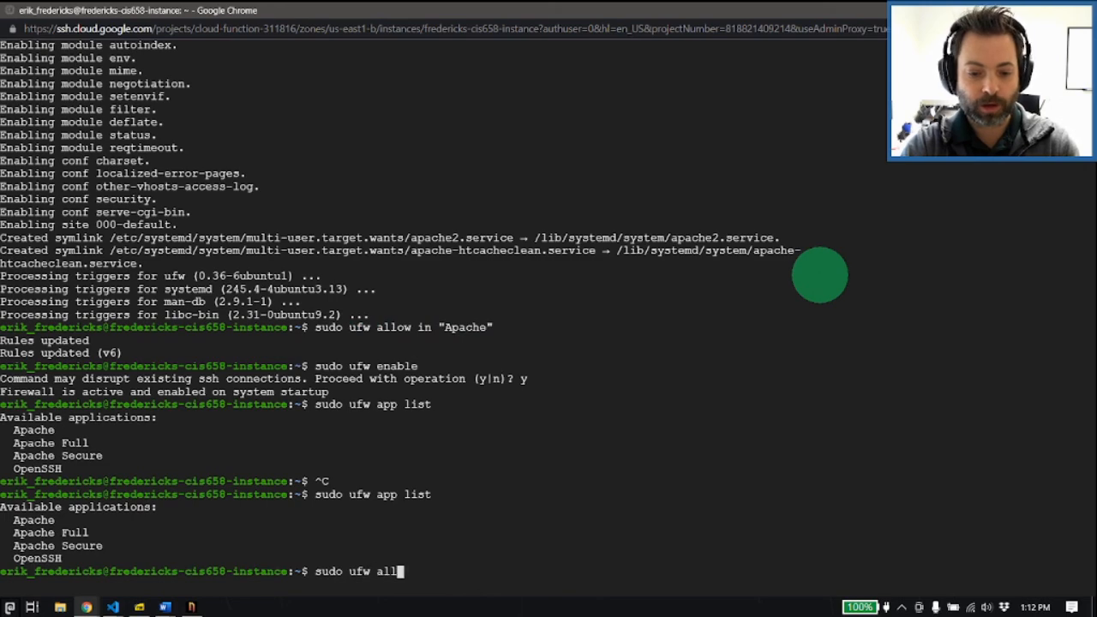
pyautogui.write('ow in "OpenSSH"')
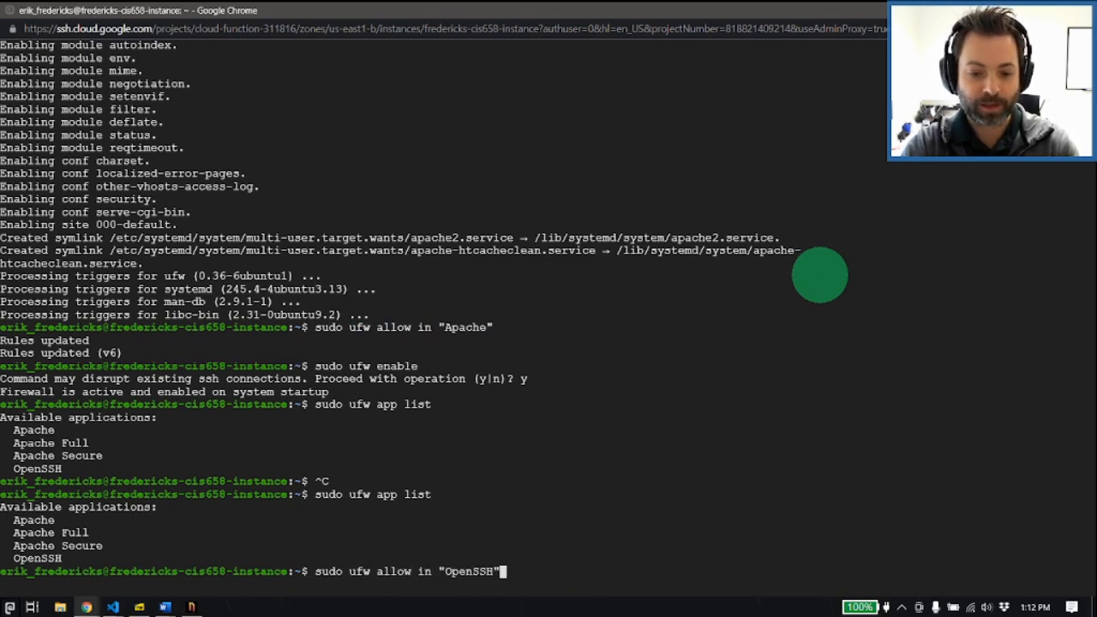
pyautogui.press('Return')
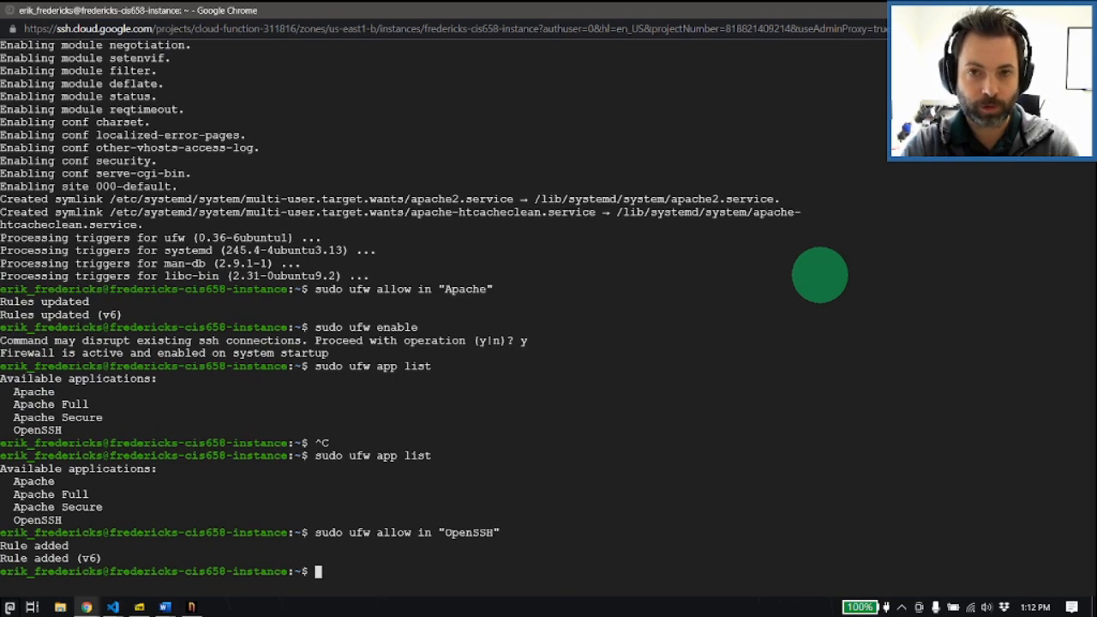
# Step: Enable the firewall with sudo ufw enable and answer y to proceed
pyautogui.write('sudo ')
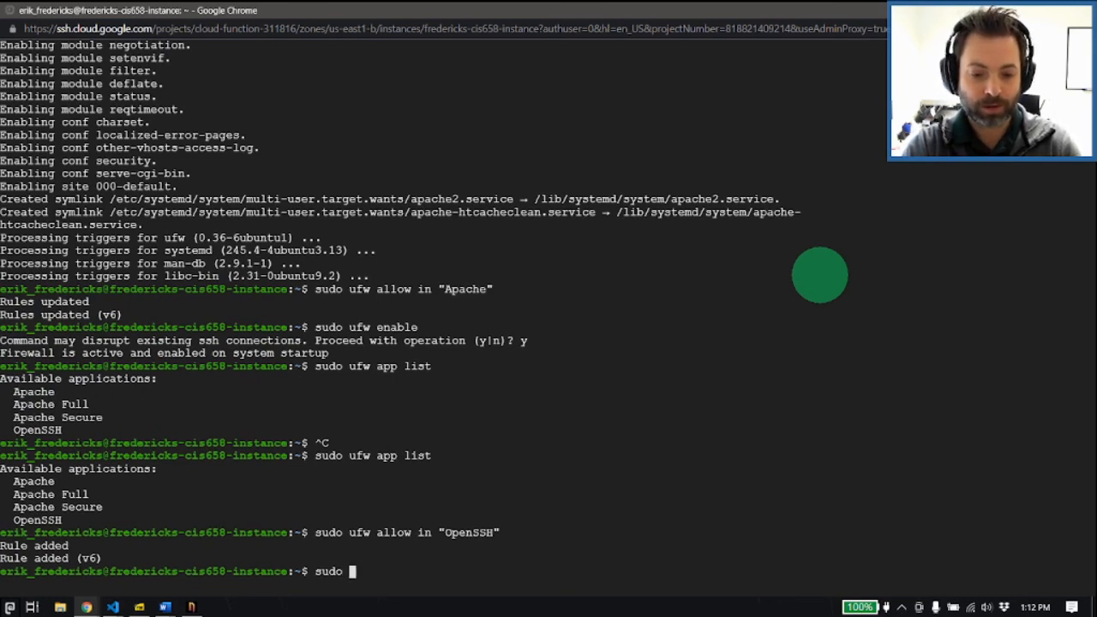
pyautogui.write('ufw enable')
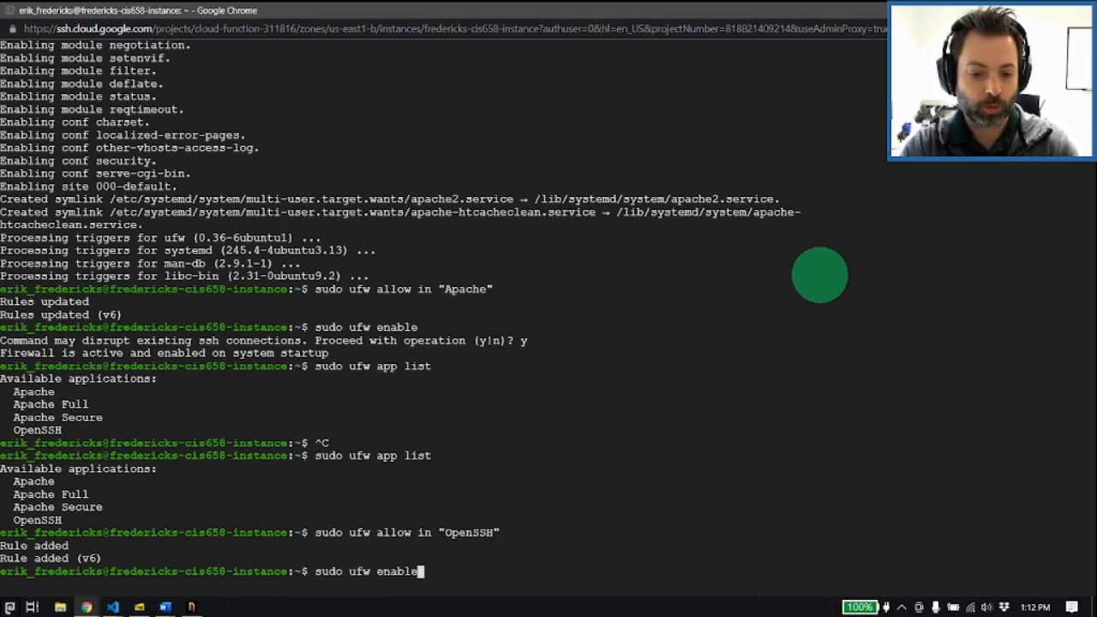
pyautogui.press('Return')
pyautogui.write('y')
pyautogui.press('Return')
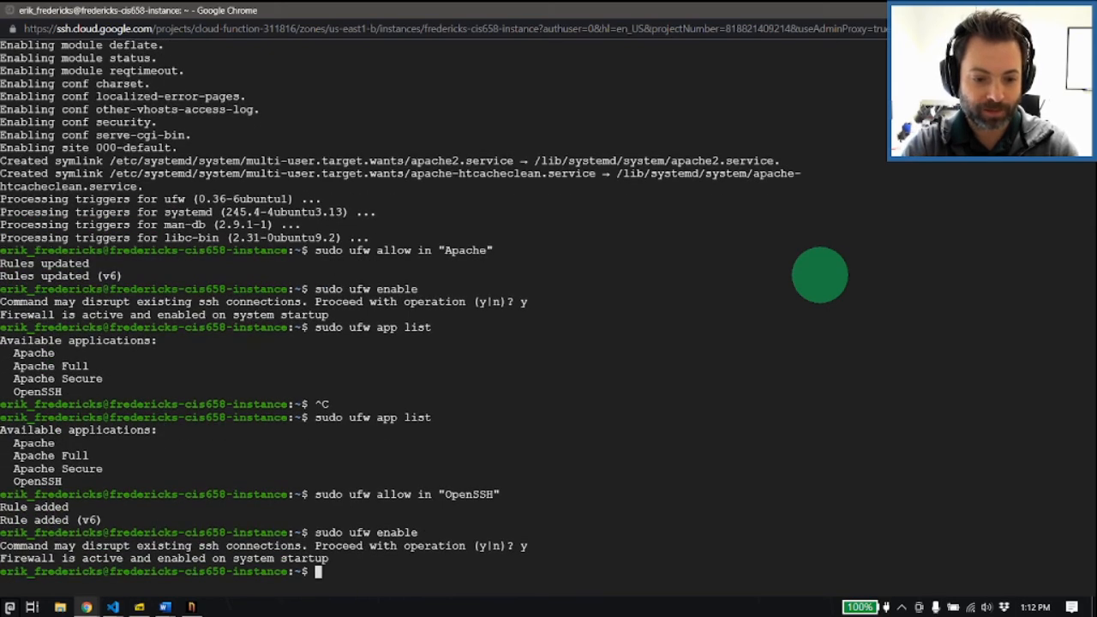
# Step: Discard the partly entered sudo command and end the SSH session with exit
pyautogui.write('sud')
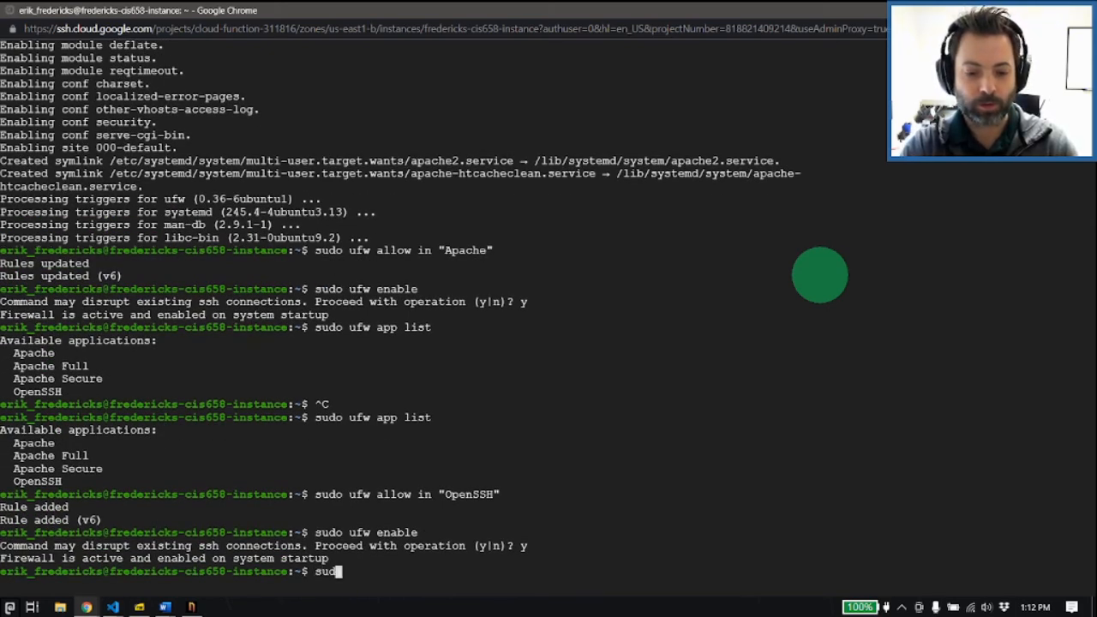
pyautogui.write('o')
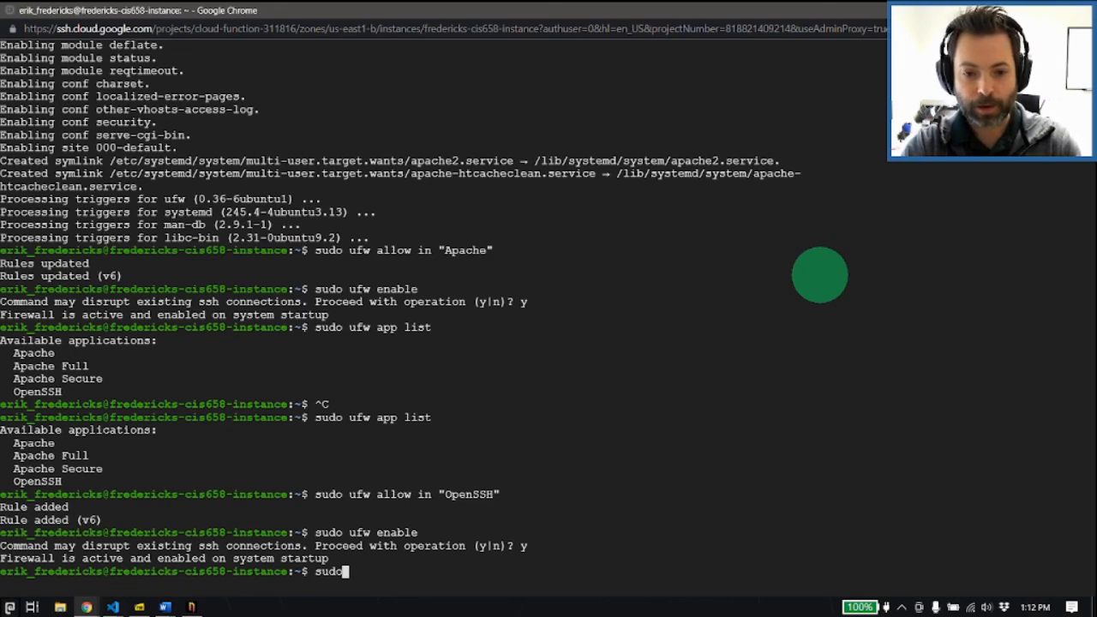
pyautogui.press('BackSpace')
pyautogui.press('BackSpace')
pyautogui.press('BackSpace')
pyautogui.press('BackSpace')
pyautogui.write('exit')
pyautogui.press('Return')
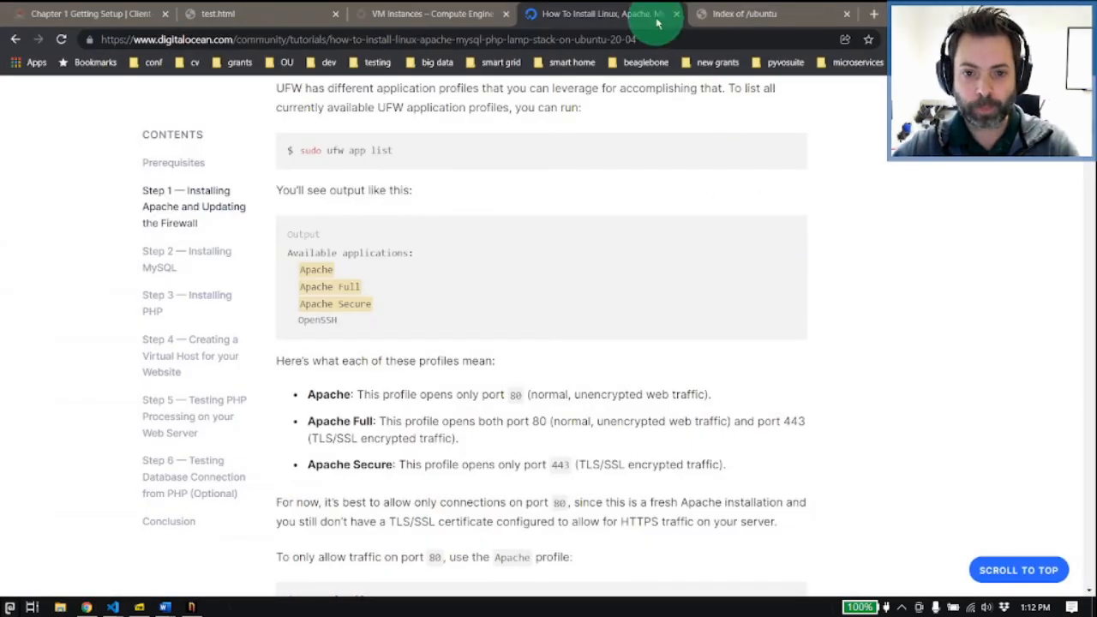
# Step: Open a new browser SSH session to the first VM listed in Compute Engine's VM instances
pyautogui.click(433, 14)
pyautogui.click(903, 291)
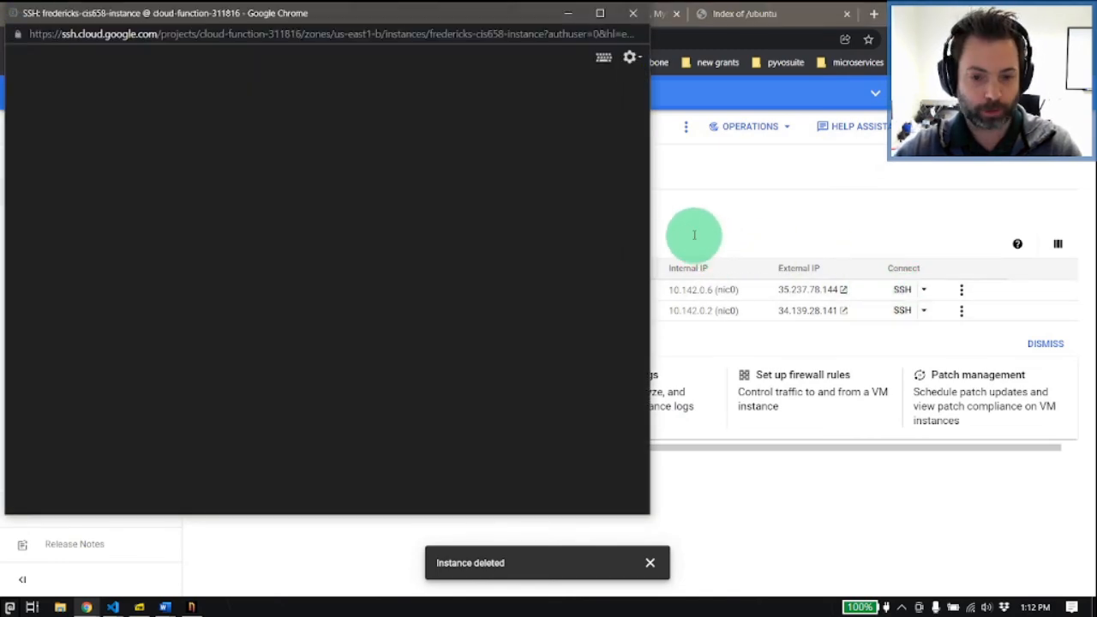